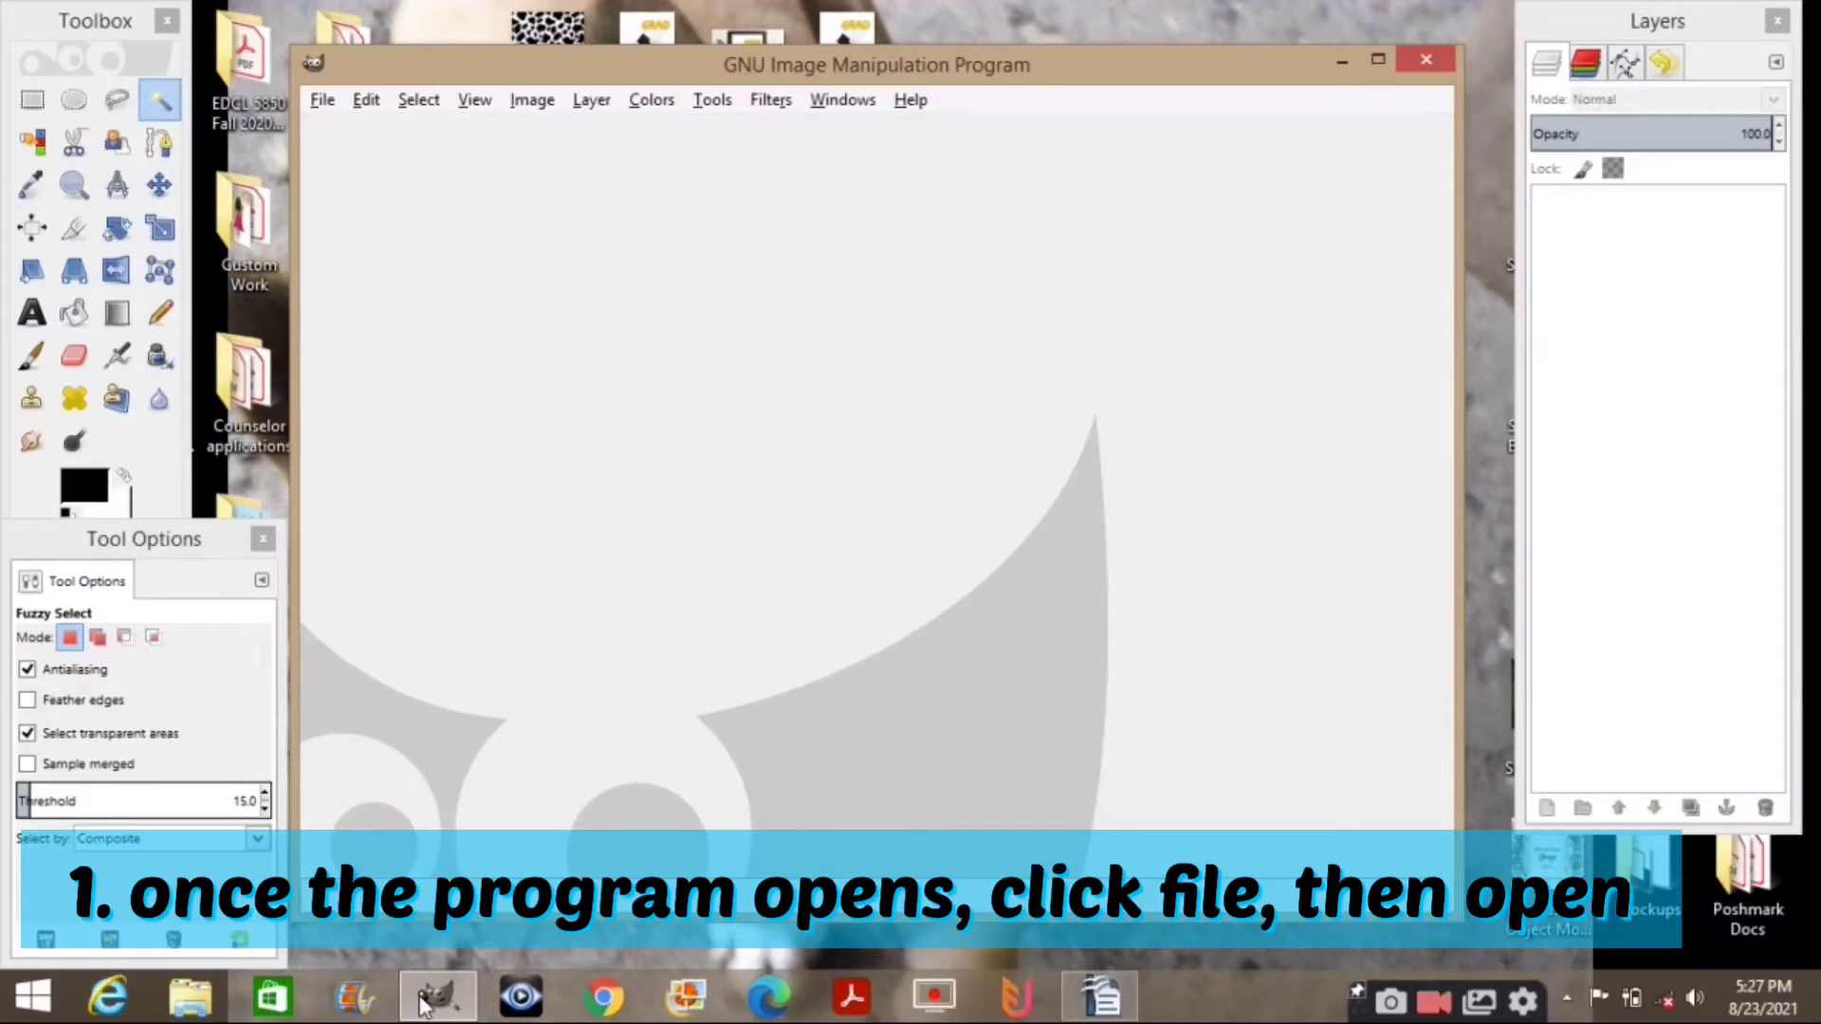
Open the cow-print image IMG_0876.PNG from the Desktop folder.
{"action": "left_click", "coordinate": [326, 103]}
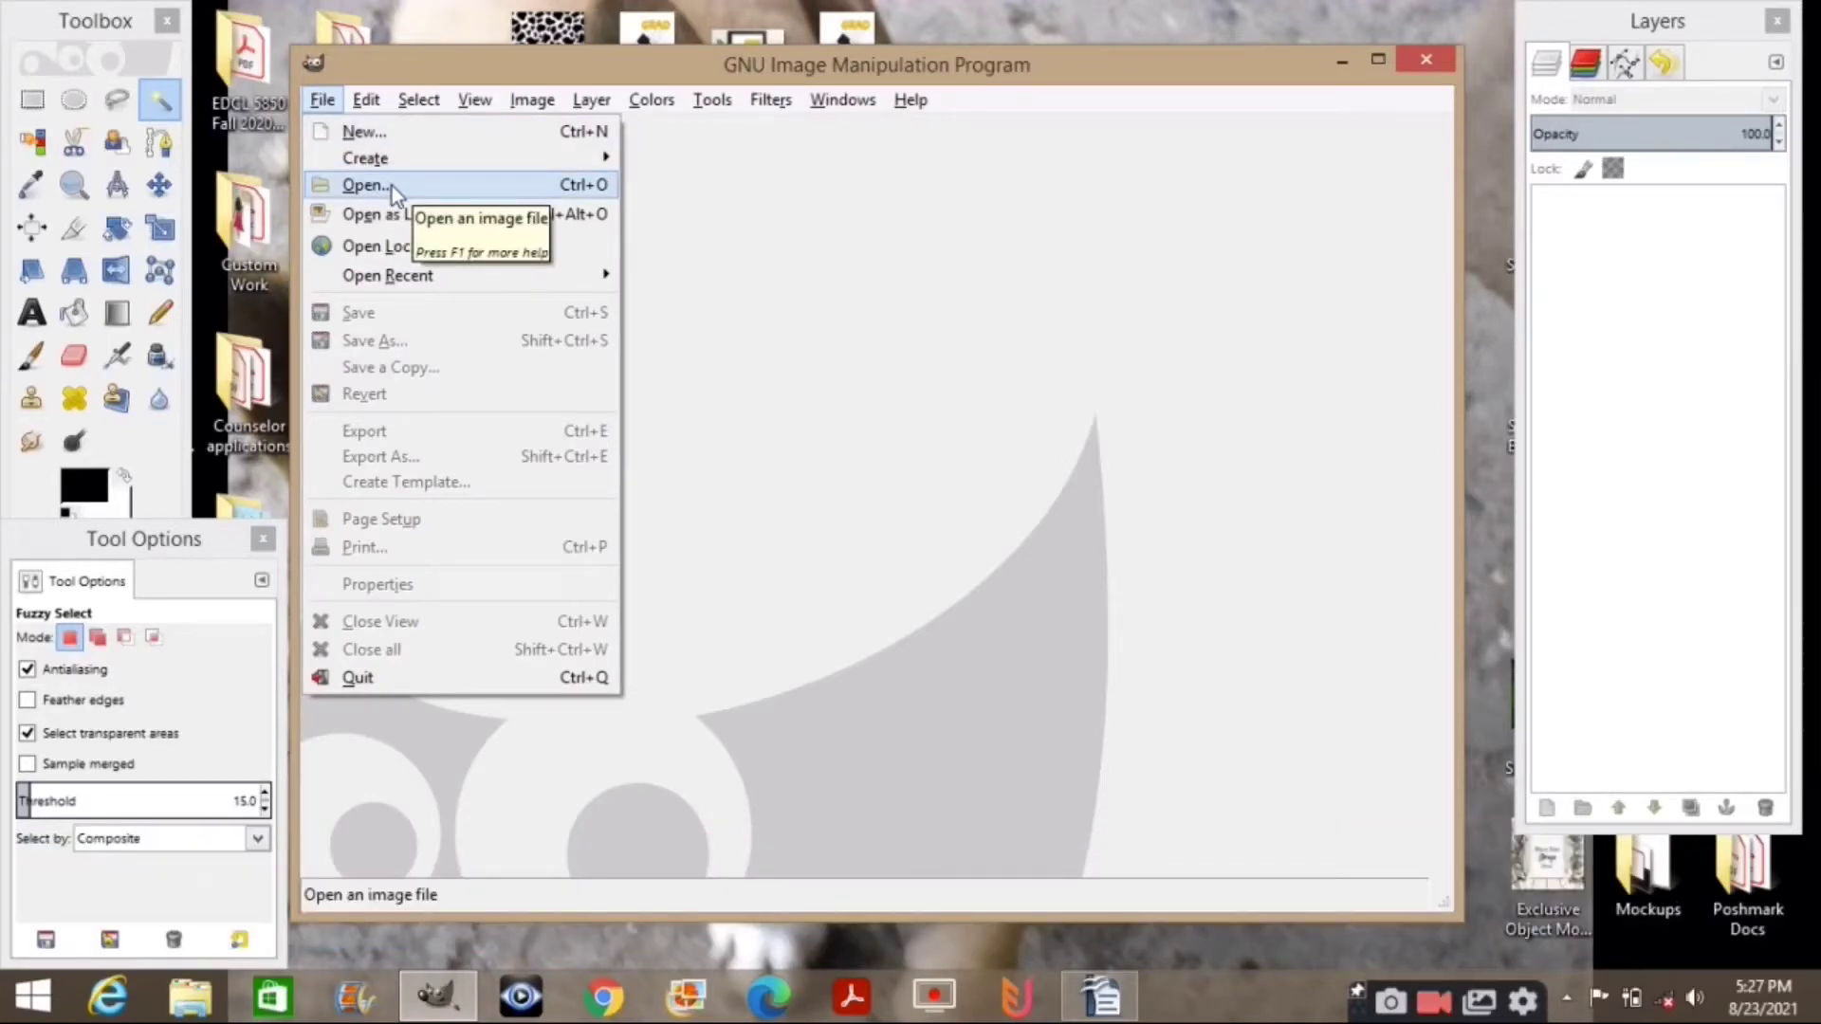
{"action": "left_click", "coordinate": [391, 186]}
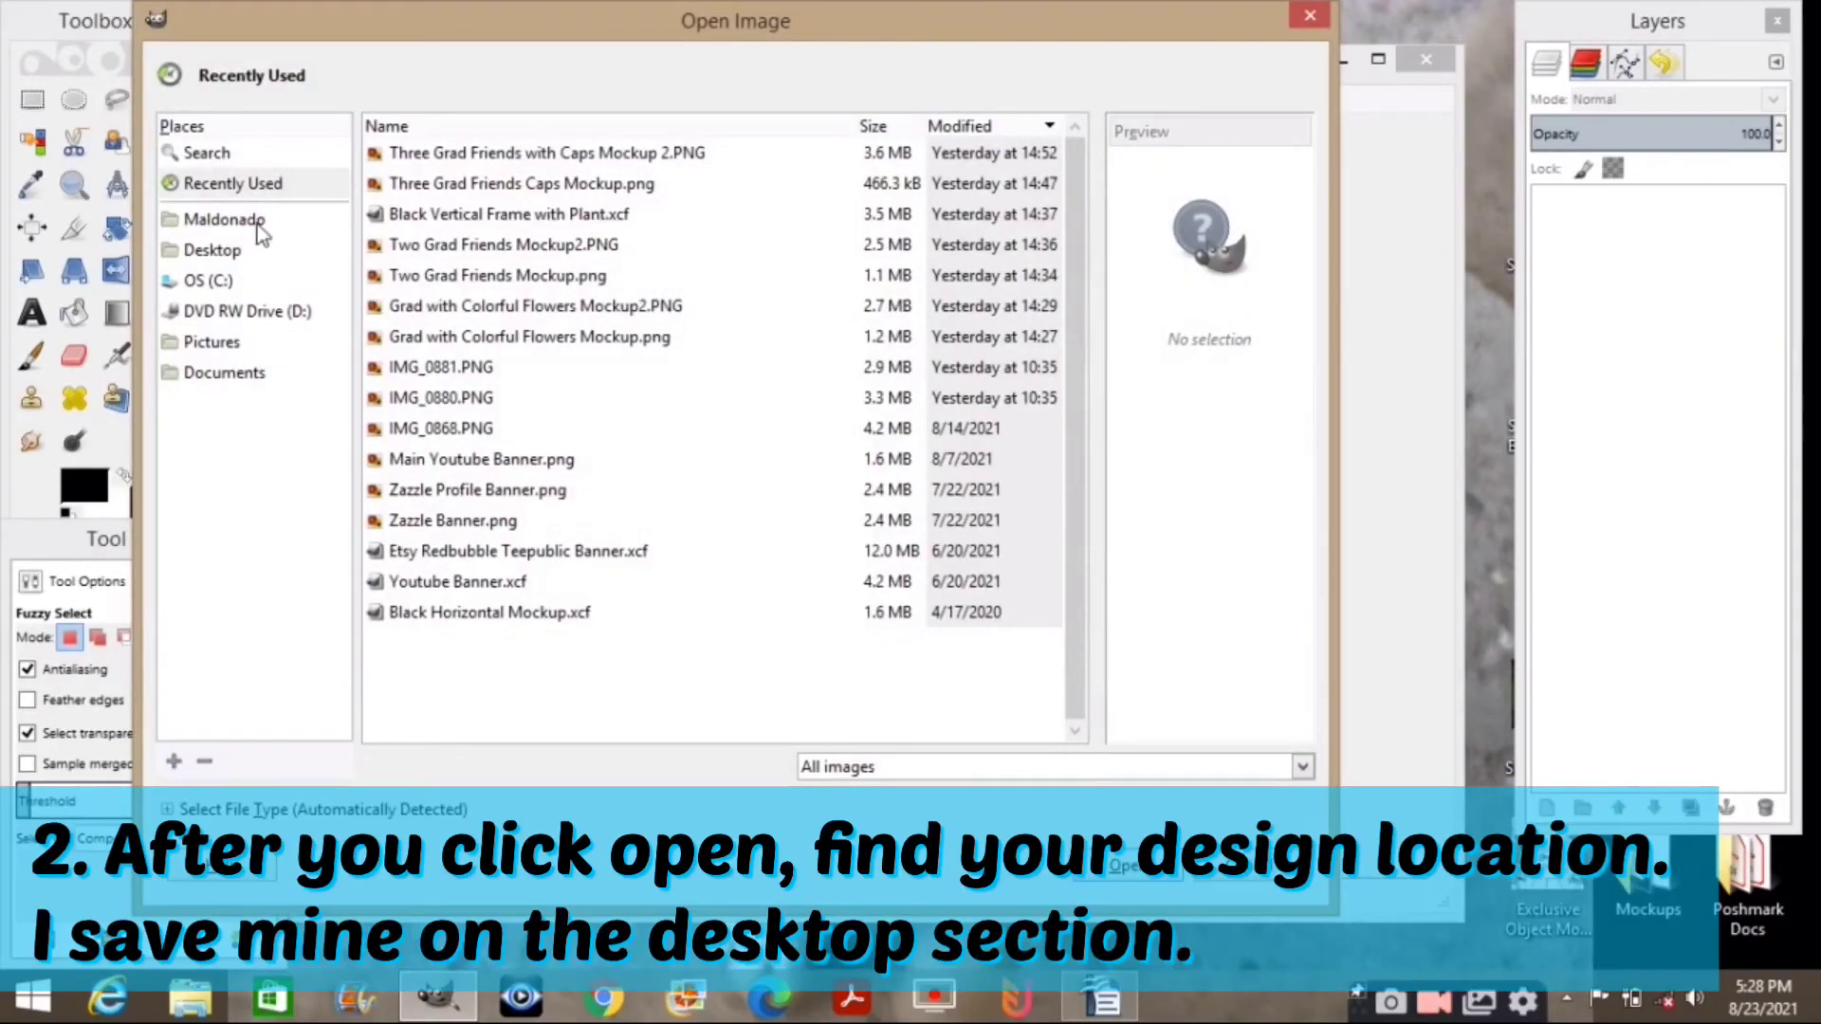
{"action": "left_click", "coordinate": [245, 253]}
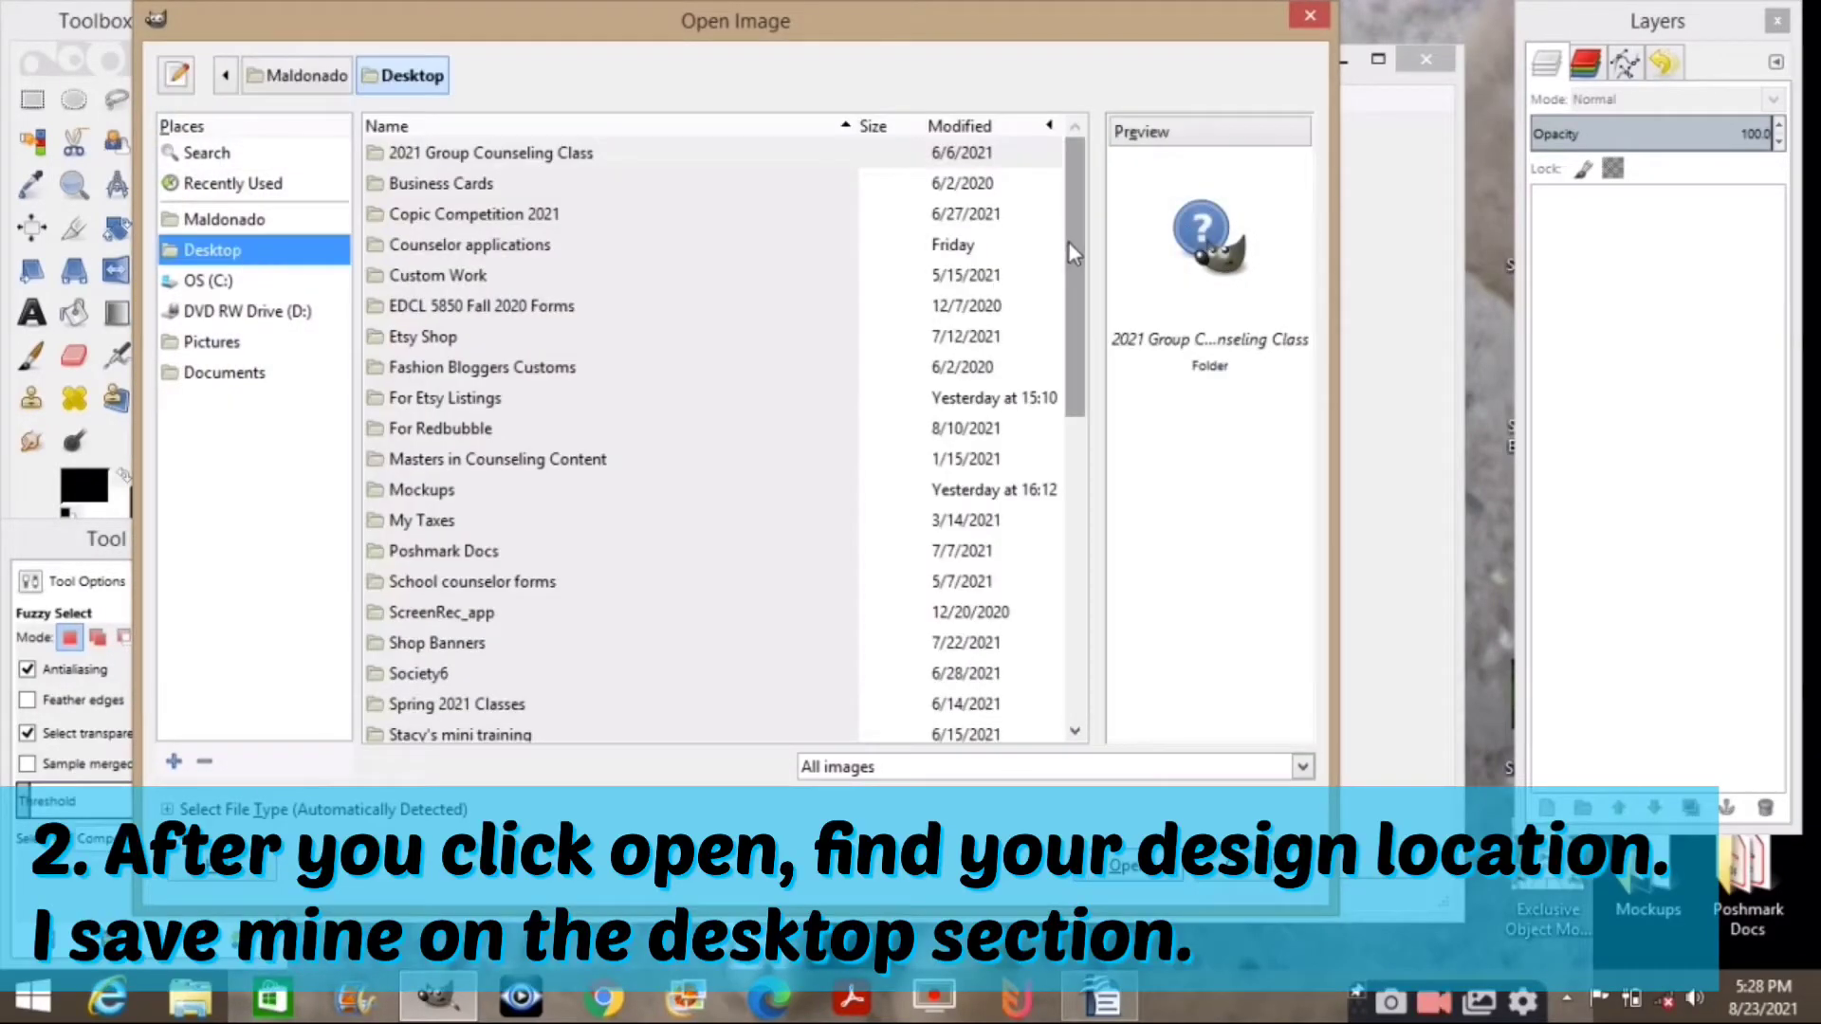
{"action": "left_click_drag", "start_coordinate": [1068, 241], "coordinate": [1147, 579]}
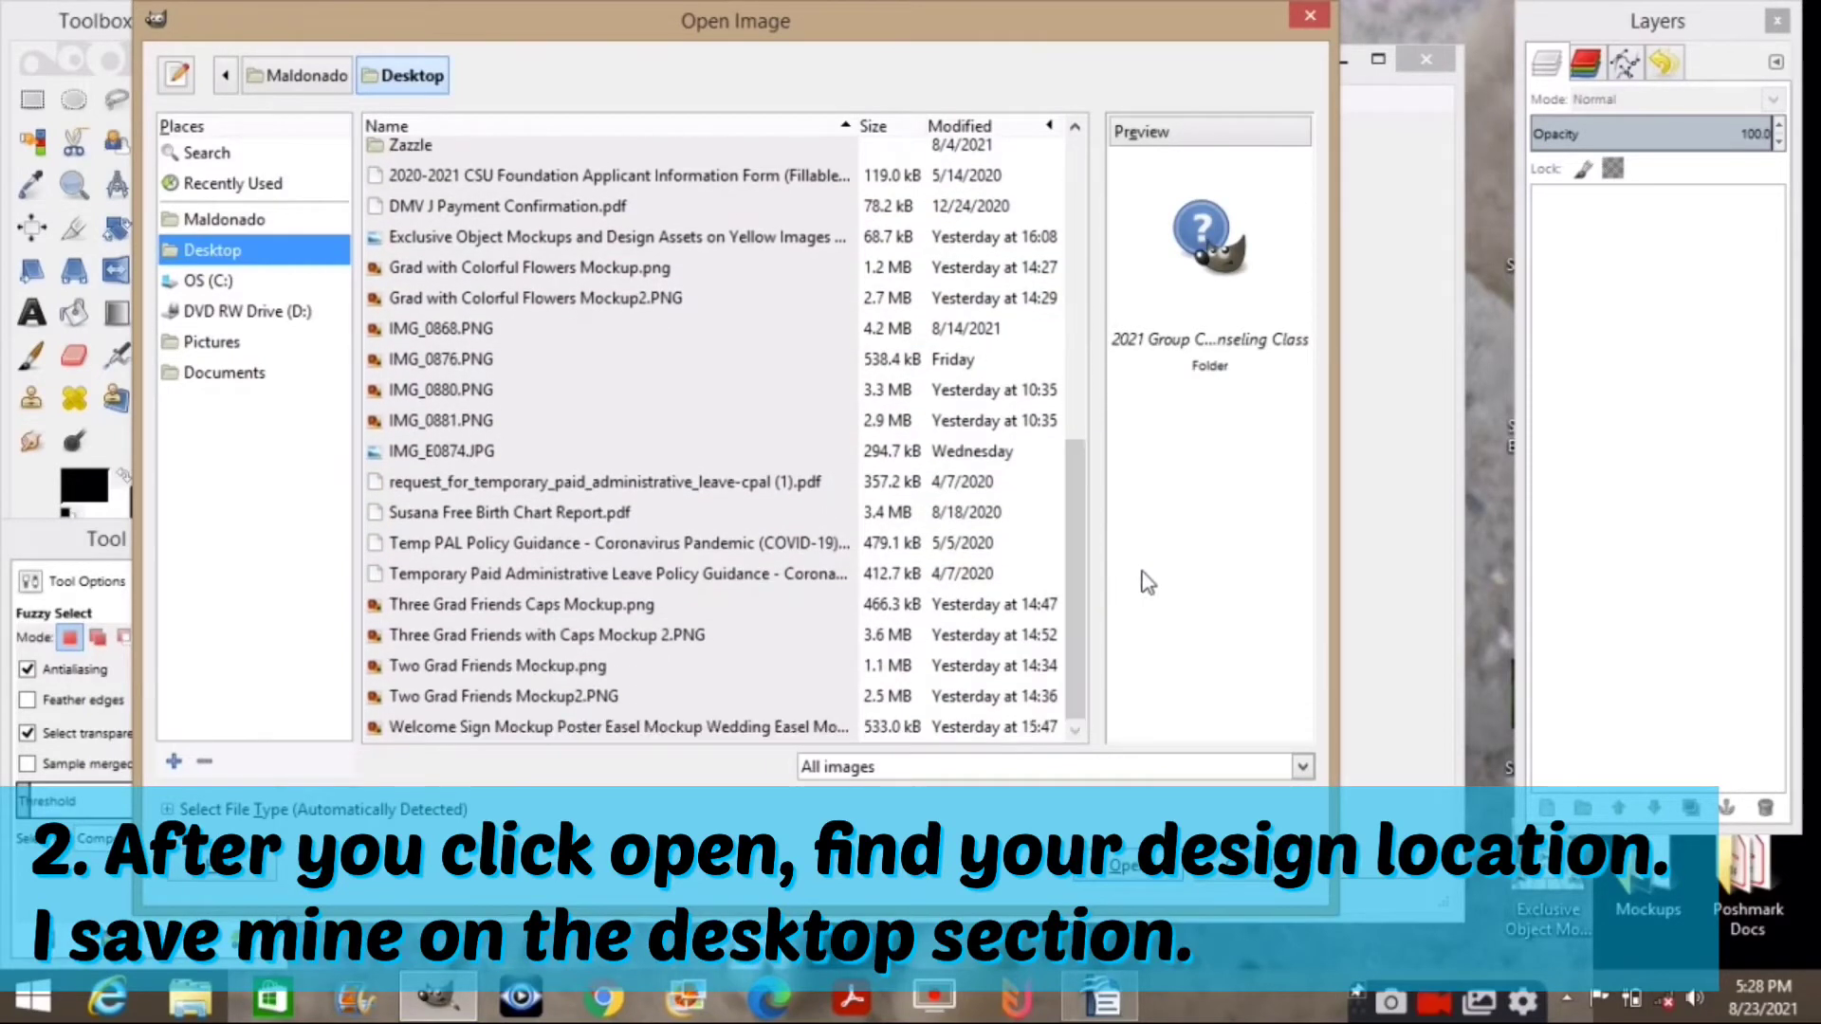
{"action": "left_click", "coordinate": [954, 360]}
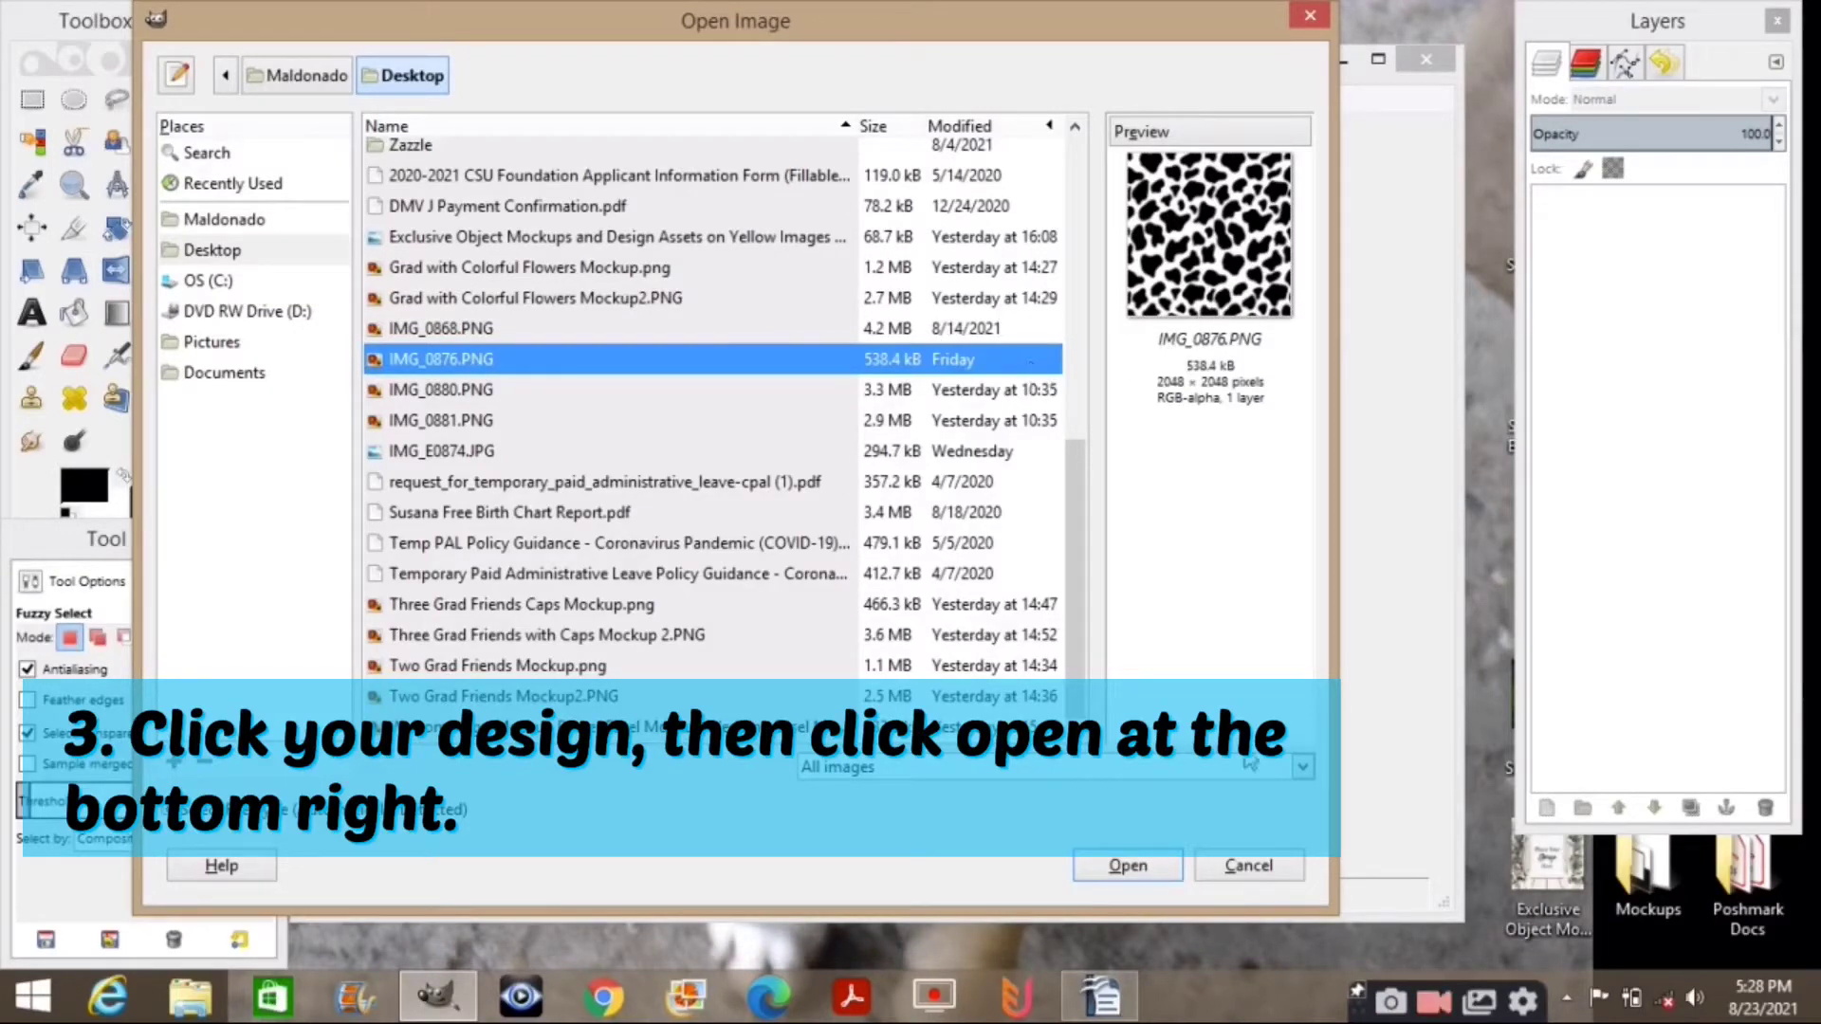
{"action": "left_click", "coordinate": [1128, 866]}
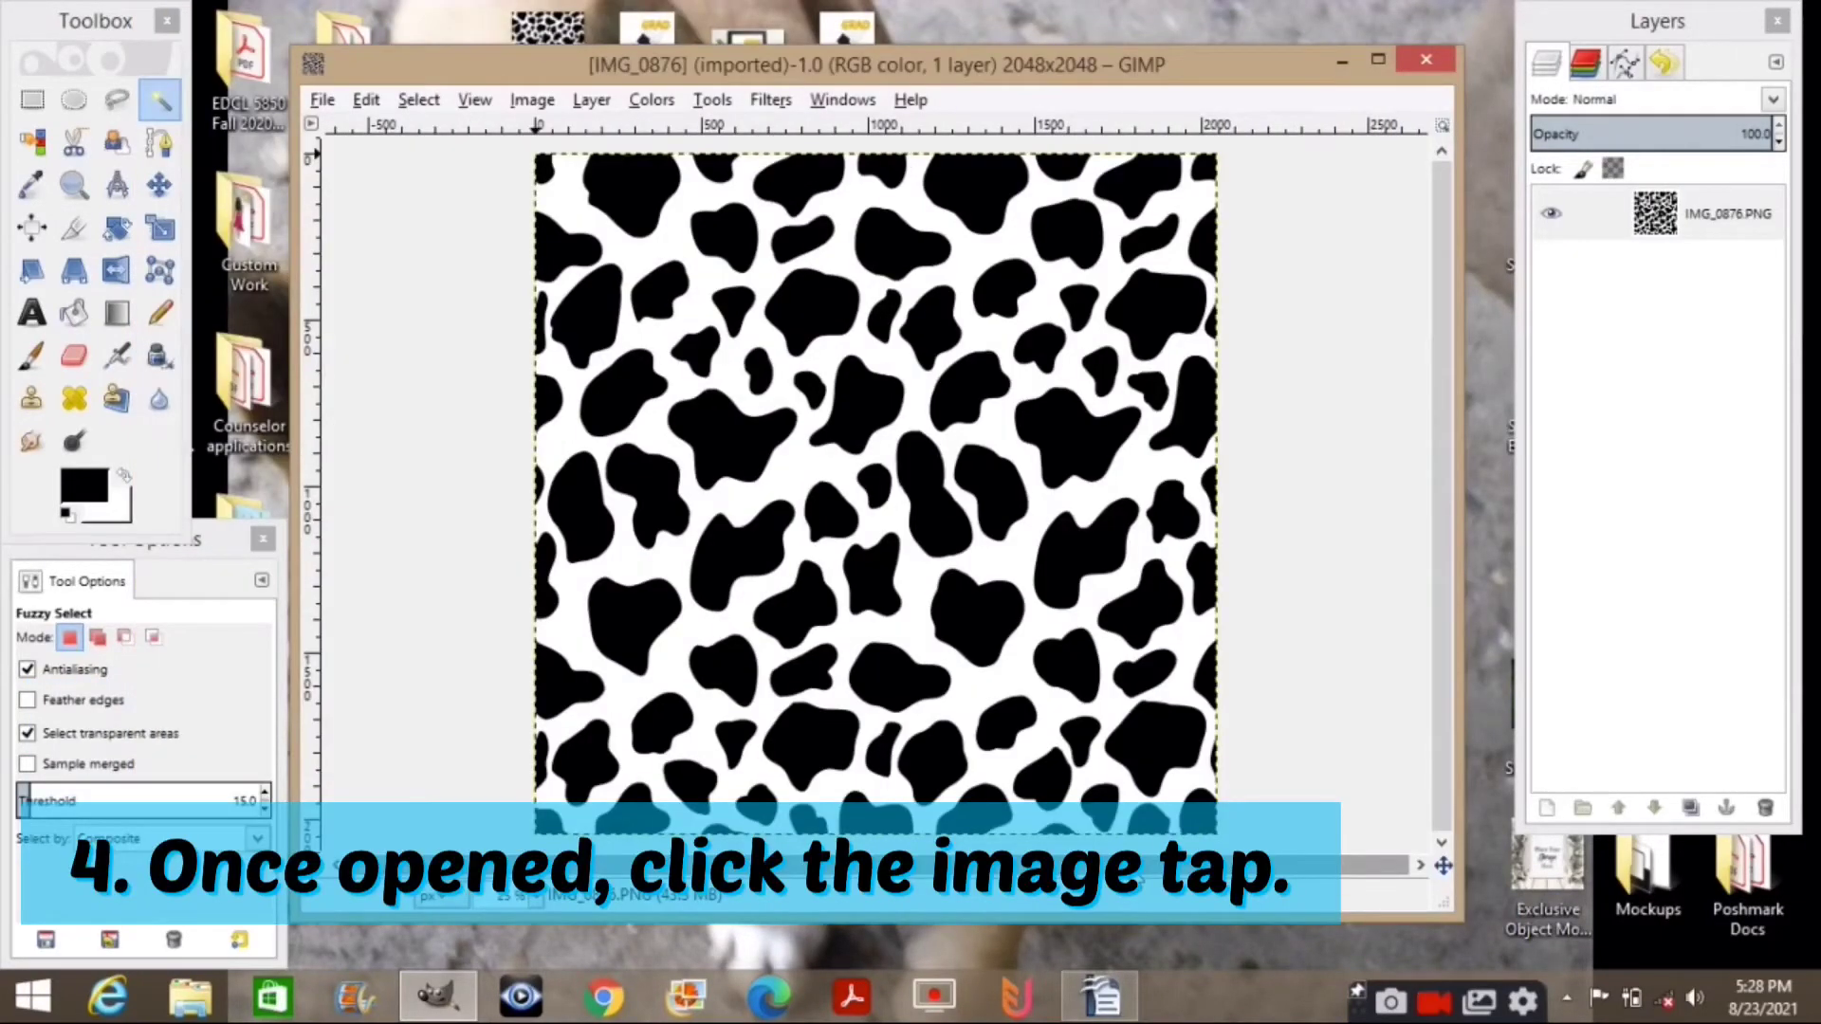
Set the image resolution to 300 pixels/in for X and Y, keeping 2048×2048 px.
{"action": "left_click", "coordinate": [532, 100]}
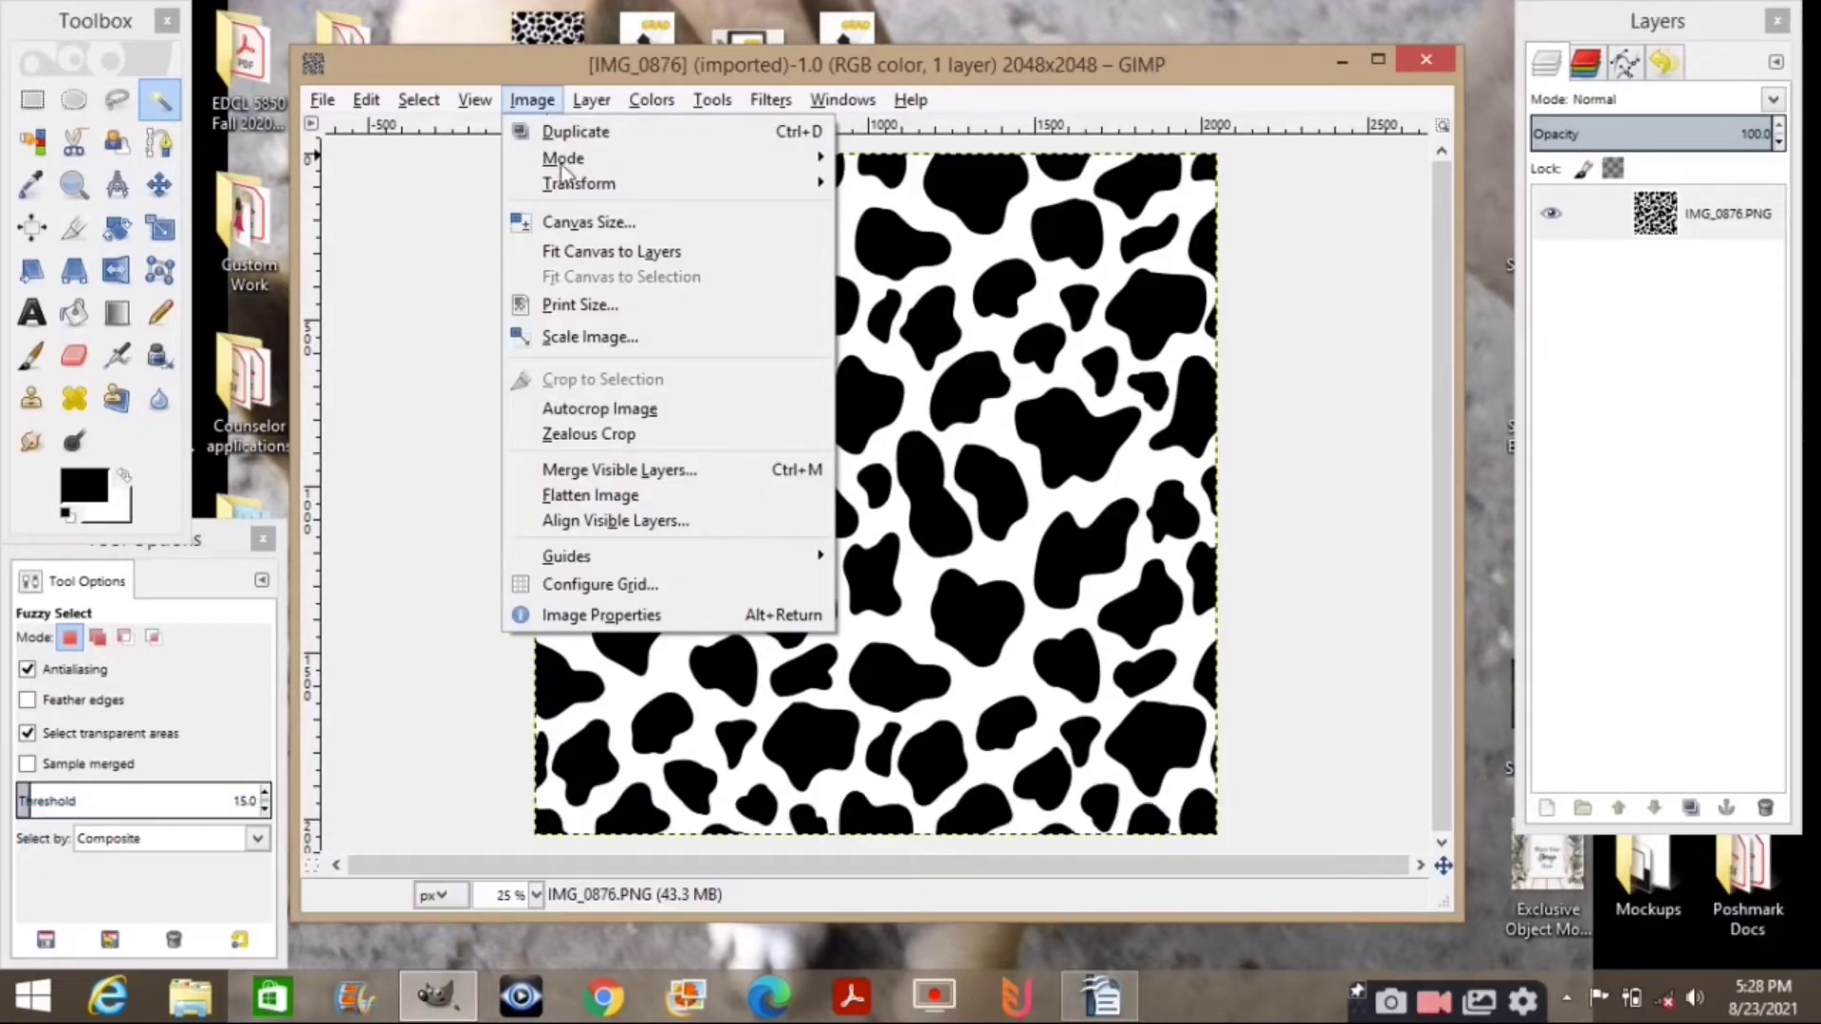
{"action": "left_click", "coordinate": [616, 340]}
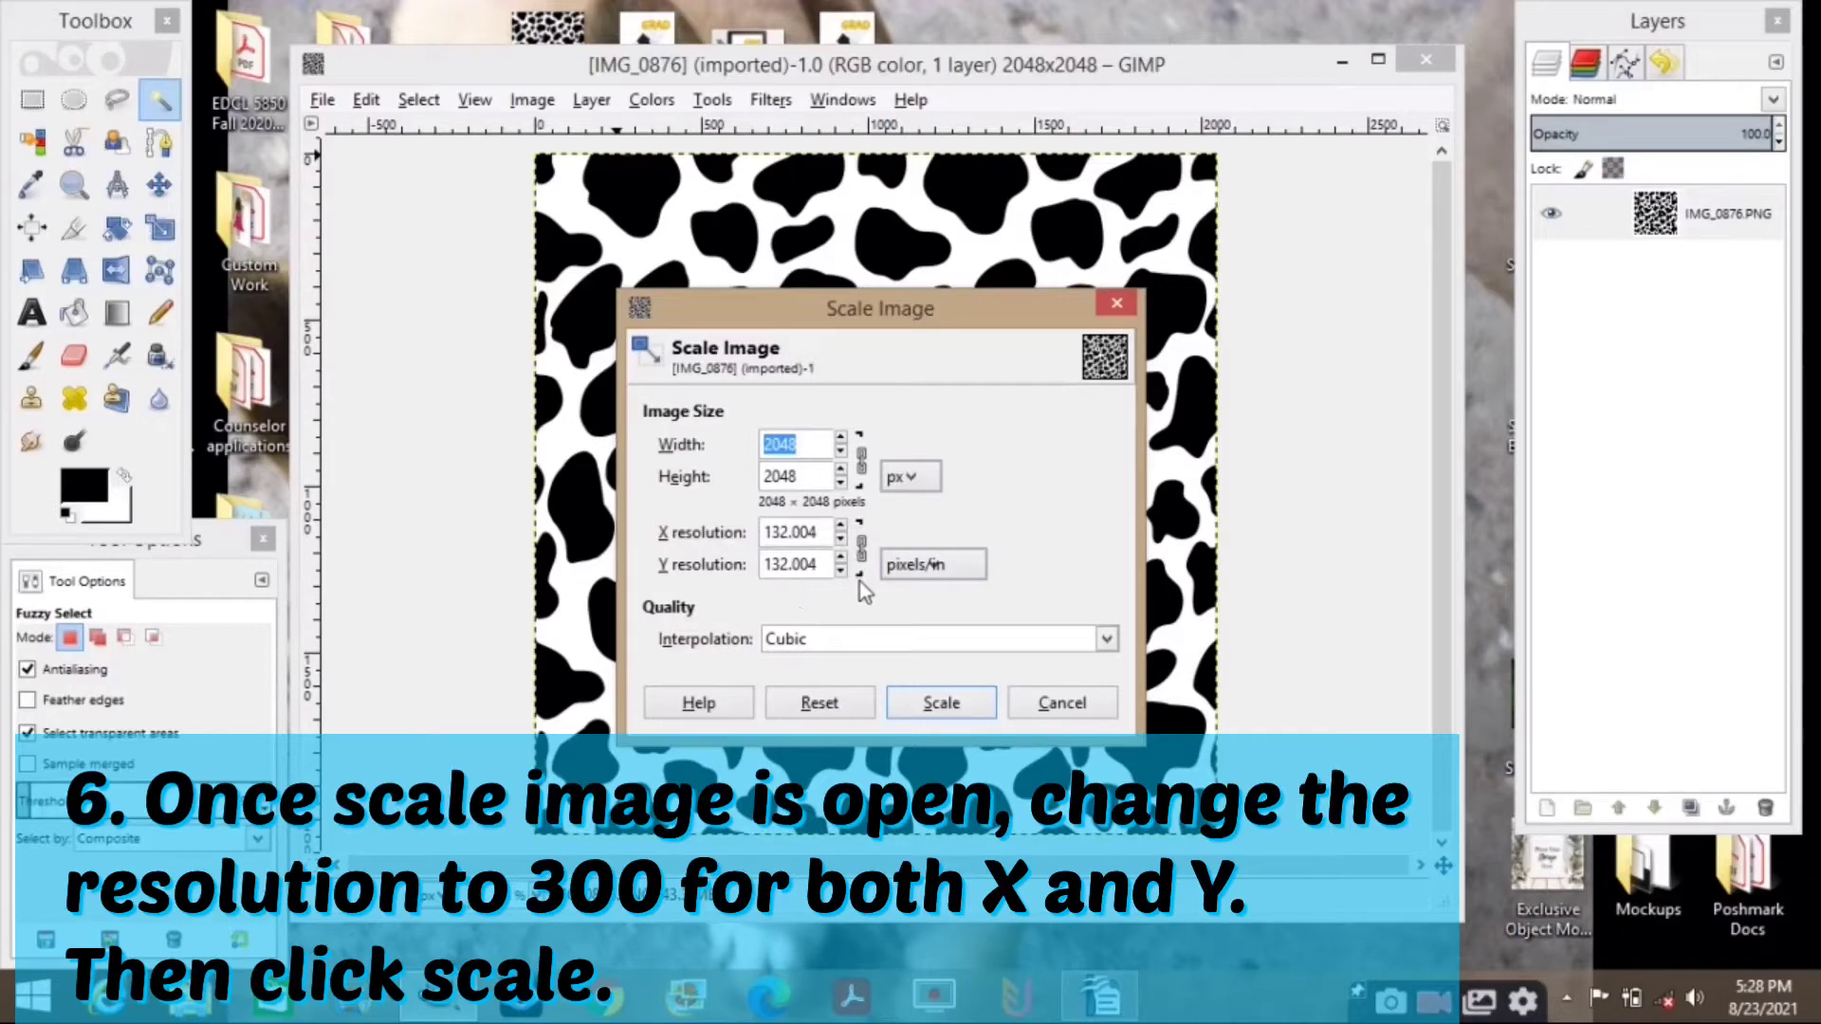
{"action": "left_click_drag", "start_coordinate": [823, 533], "coordinate": [716, 540]}
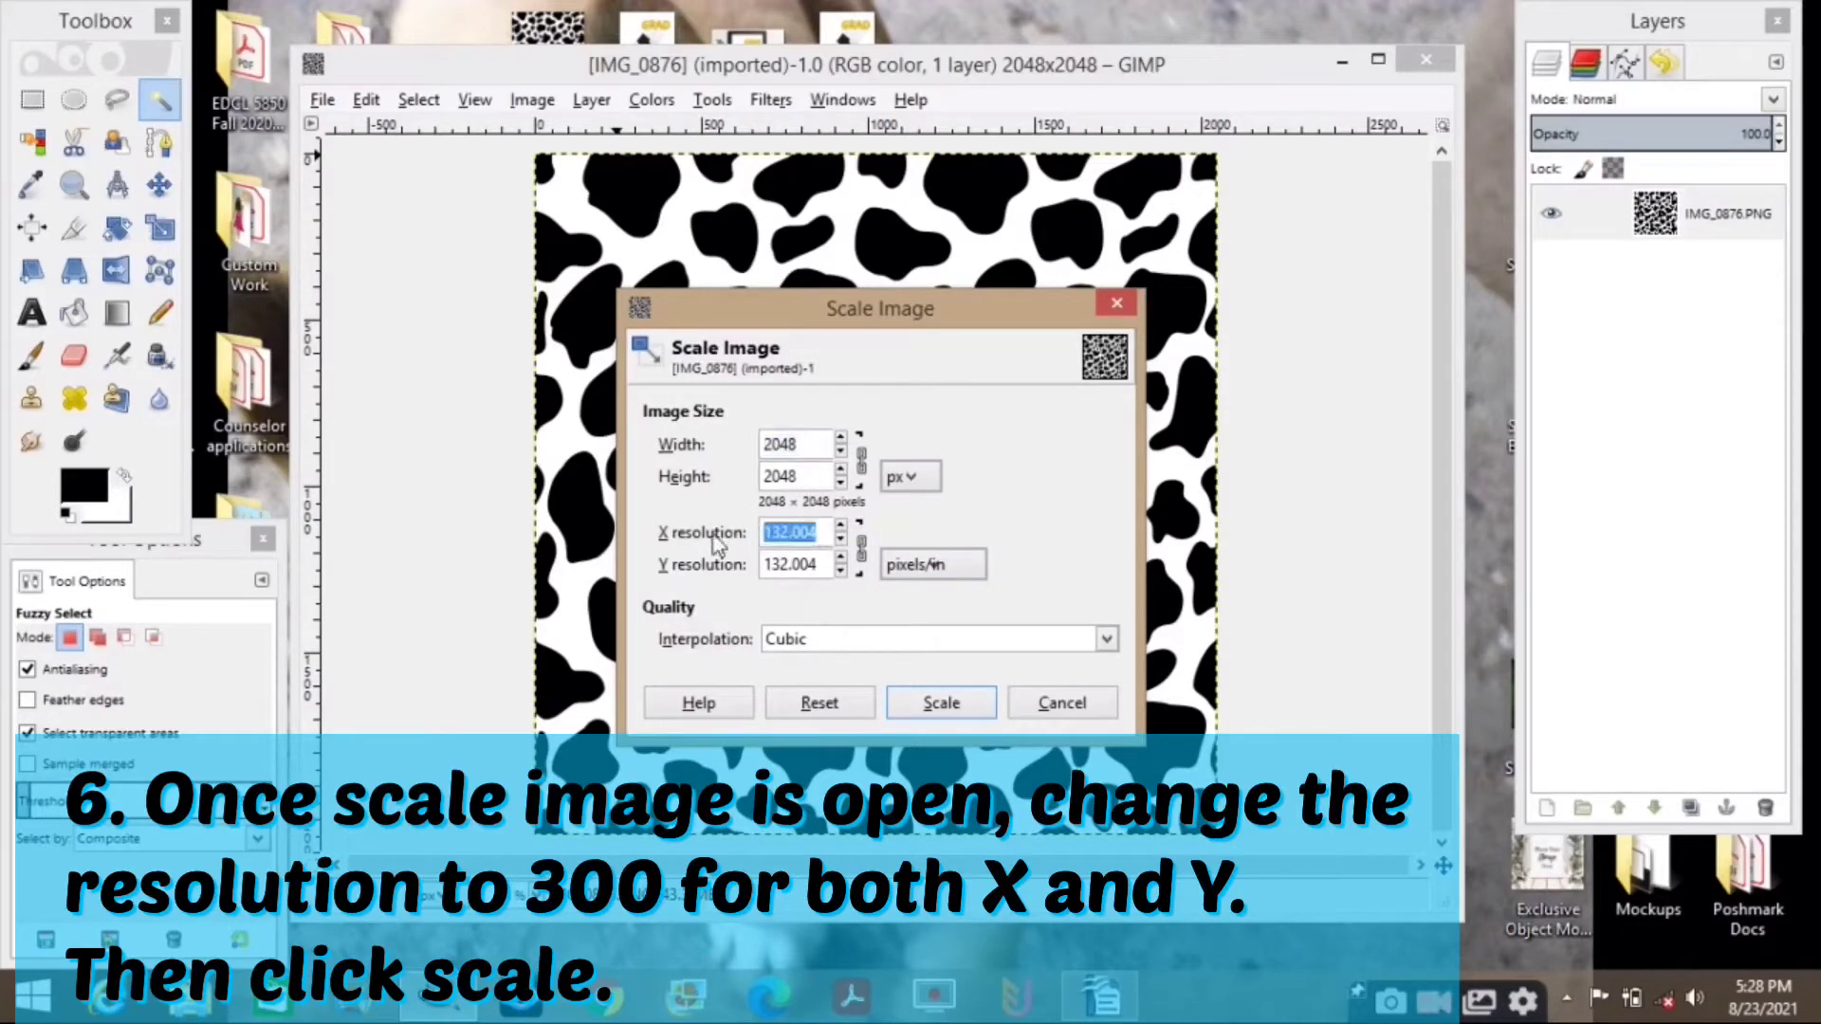
{"action": "type", "text": "300"}
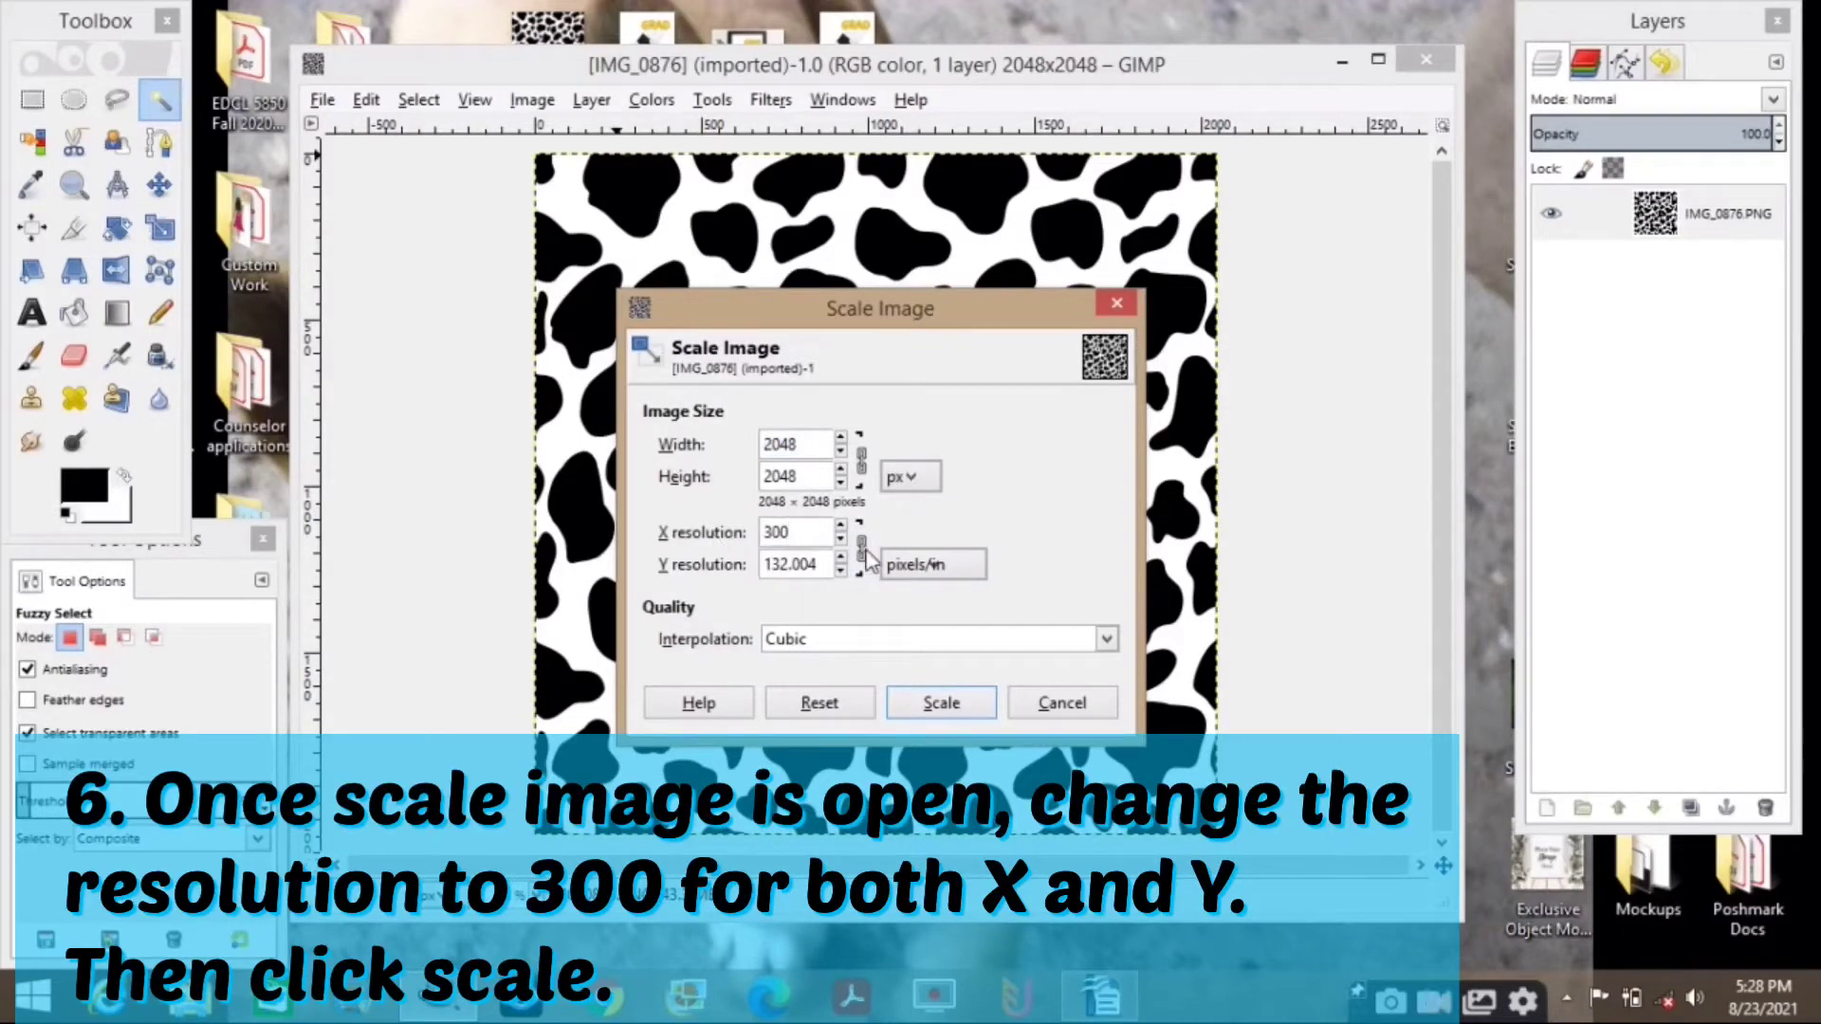
{"action": "left_click", "coordinate": [863, 554]}
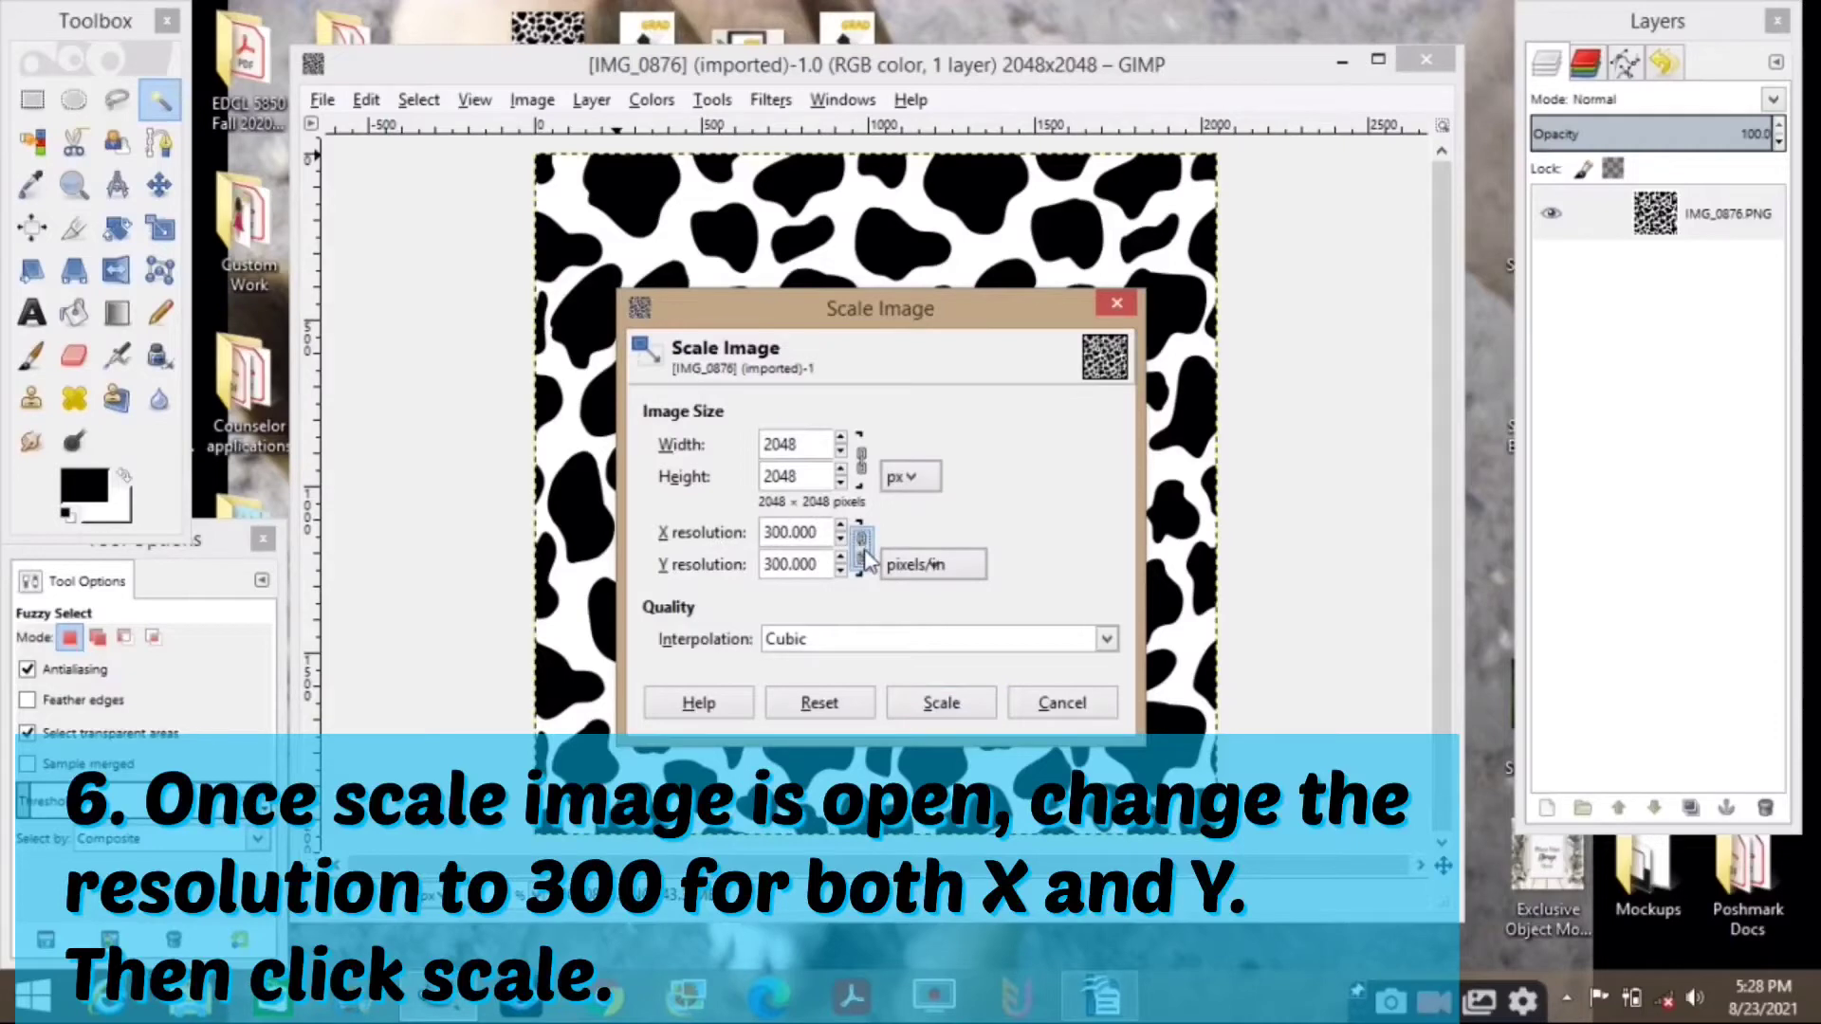
{"action": "left_click", "coordinate": [934, 711]}
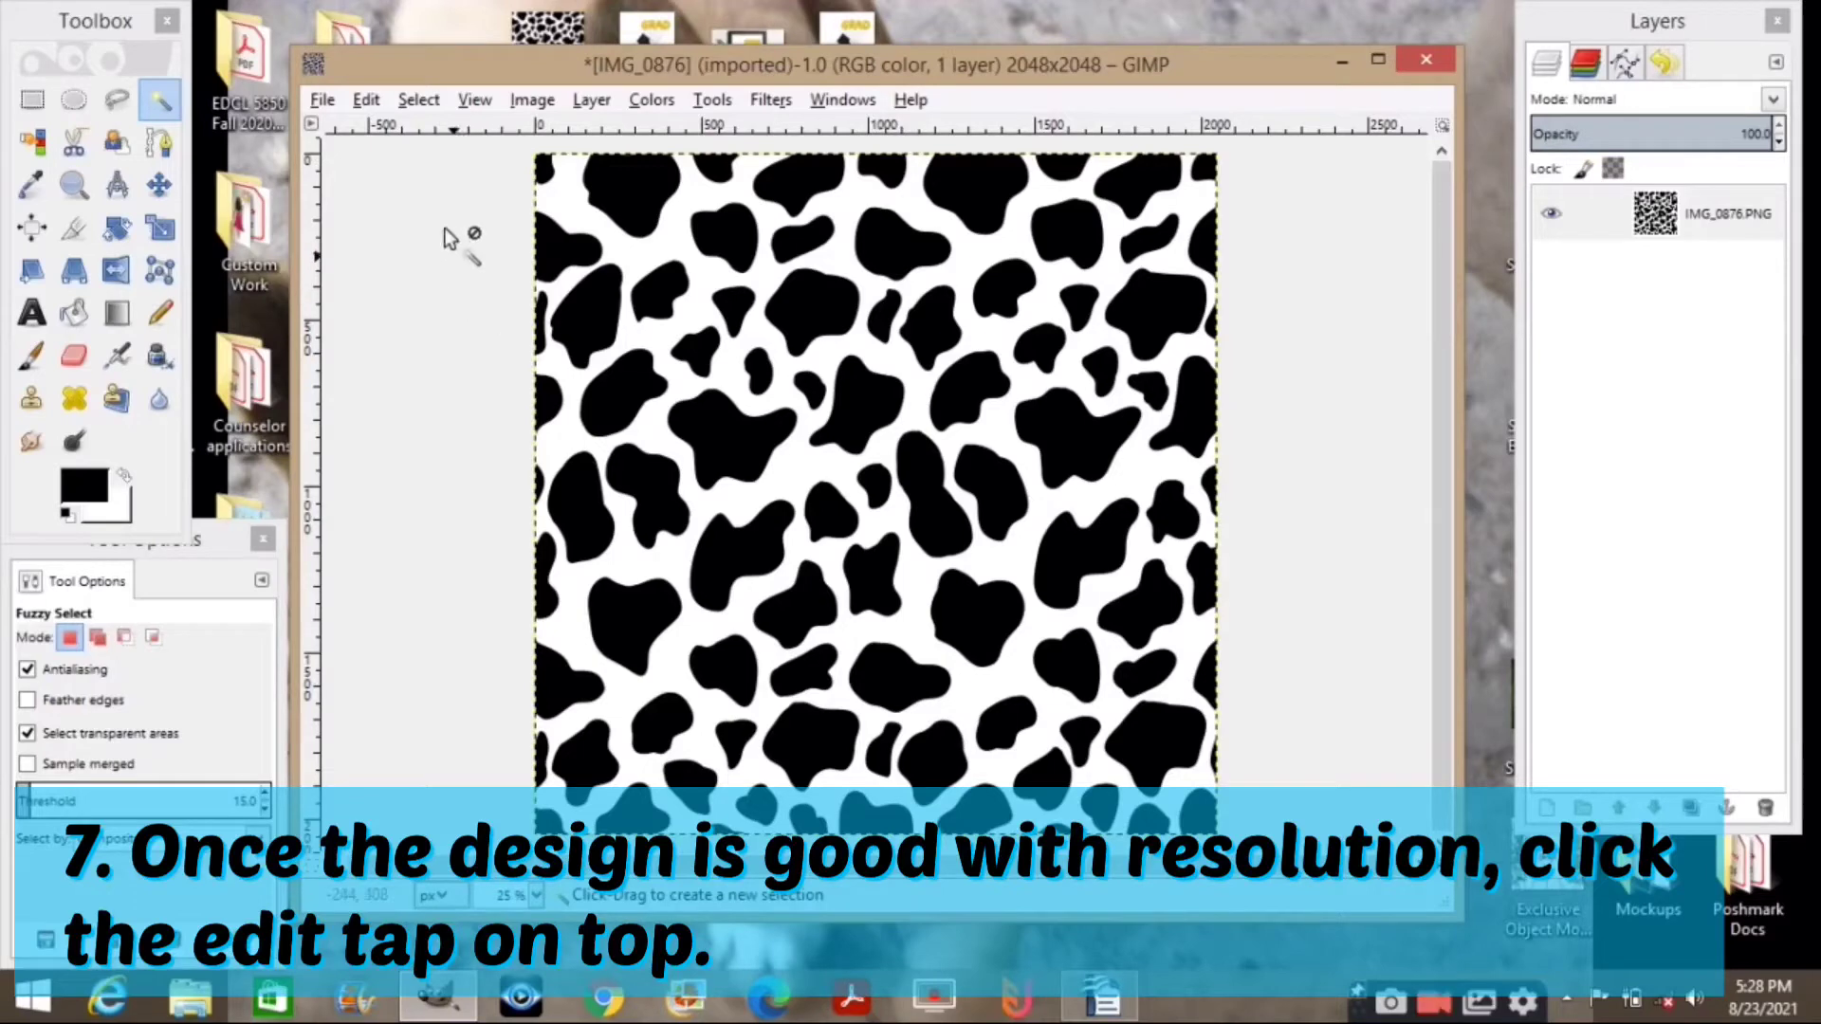
Copy the cow print and create a new white 8000×8000 px image, accepting the size warning.
{"action": "left_click", "coordinate": [367, 101]}
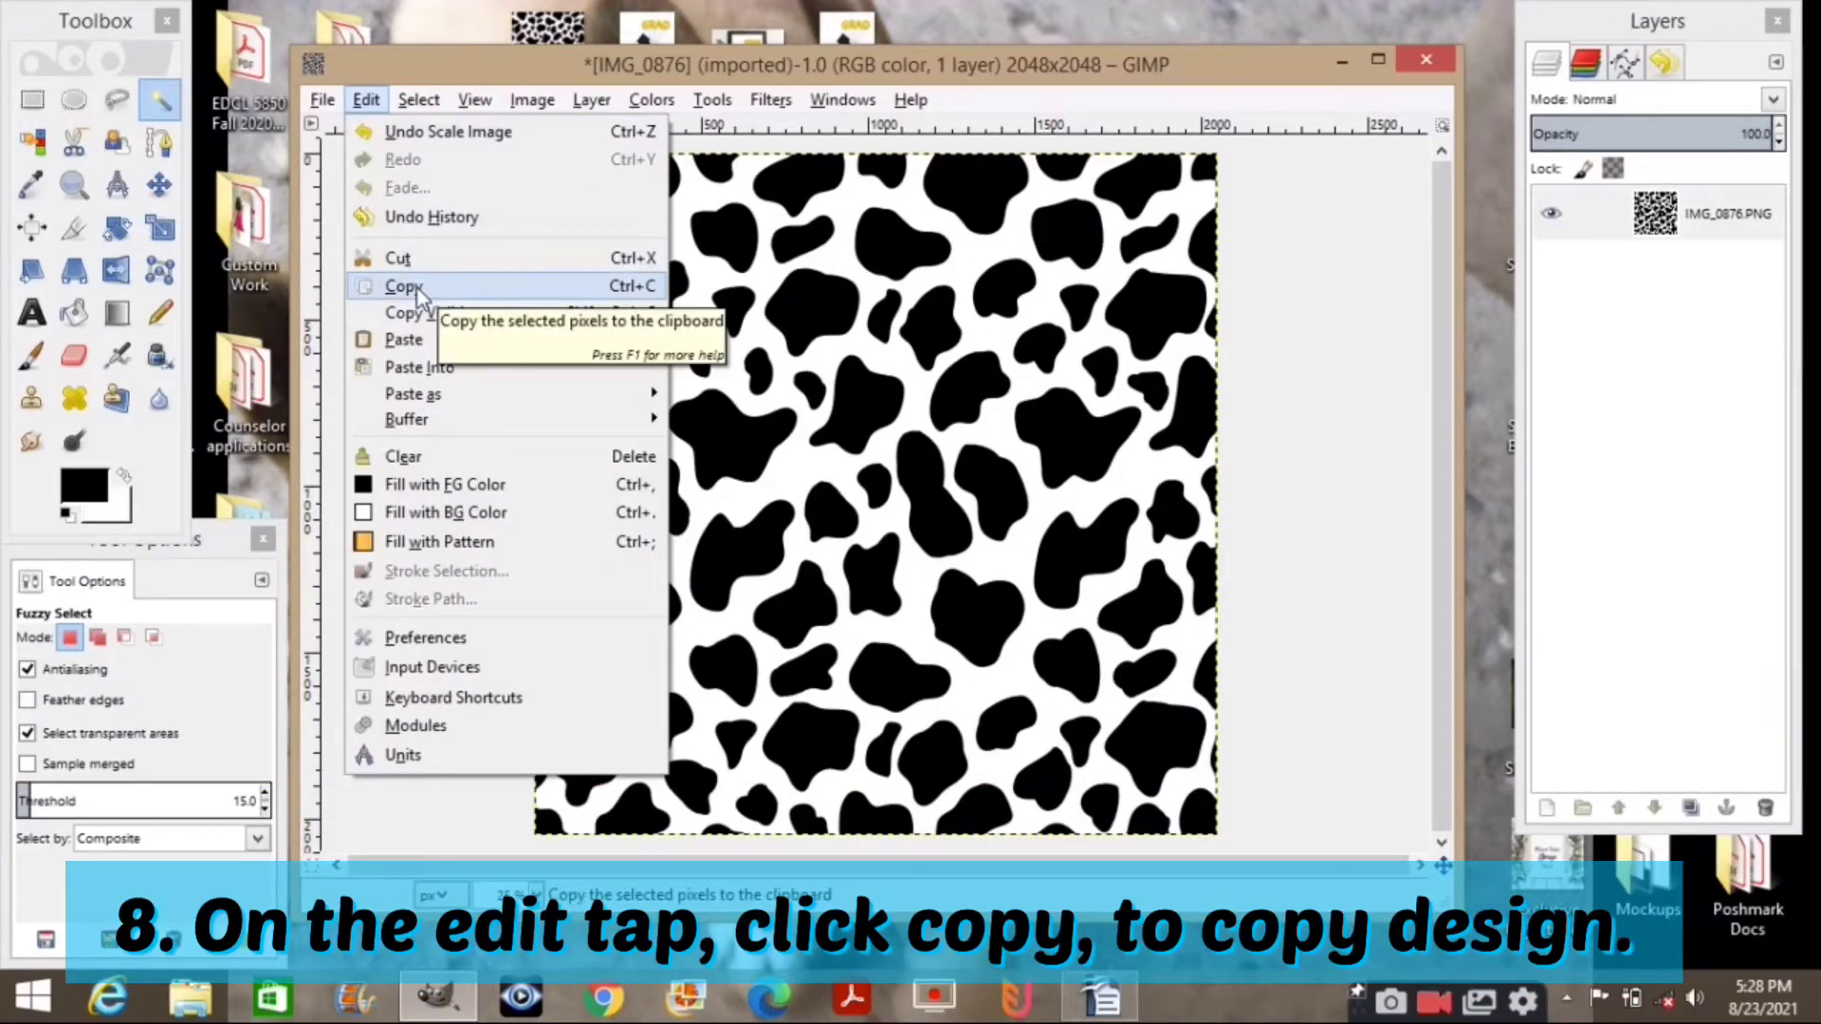
{"action": "left_click", "coordinate": [417, 288]}
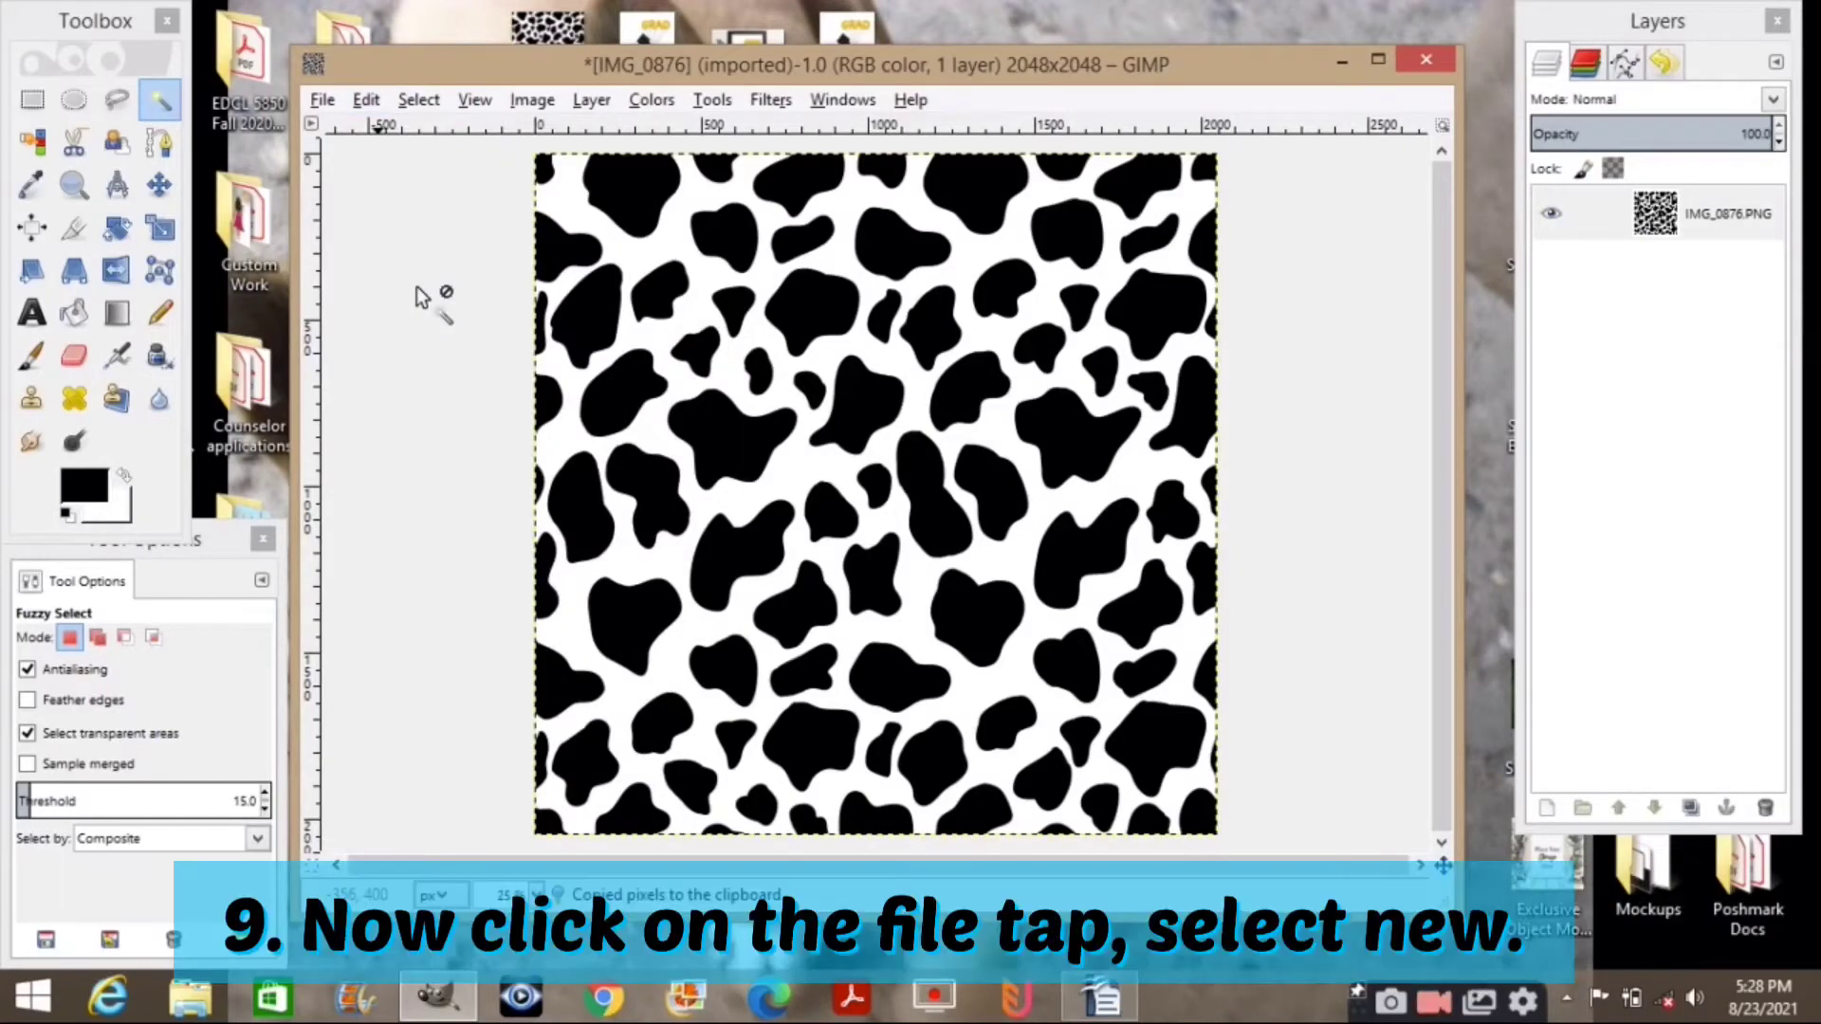
{"action": "left_click", "coordinate": [322, 101]}
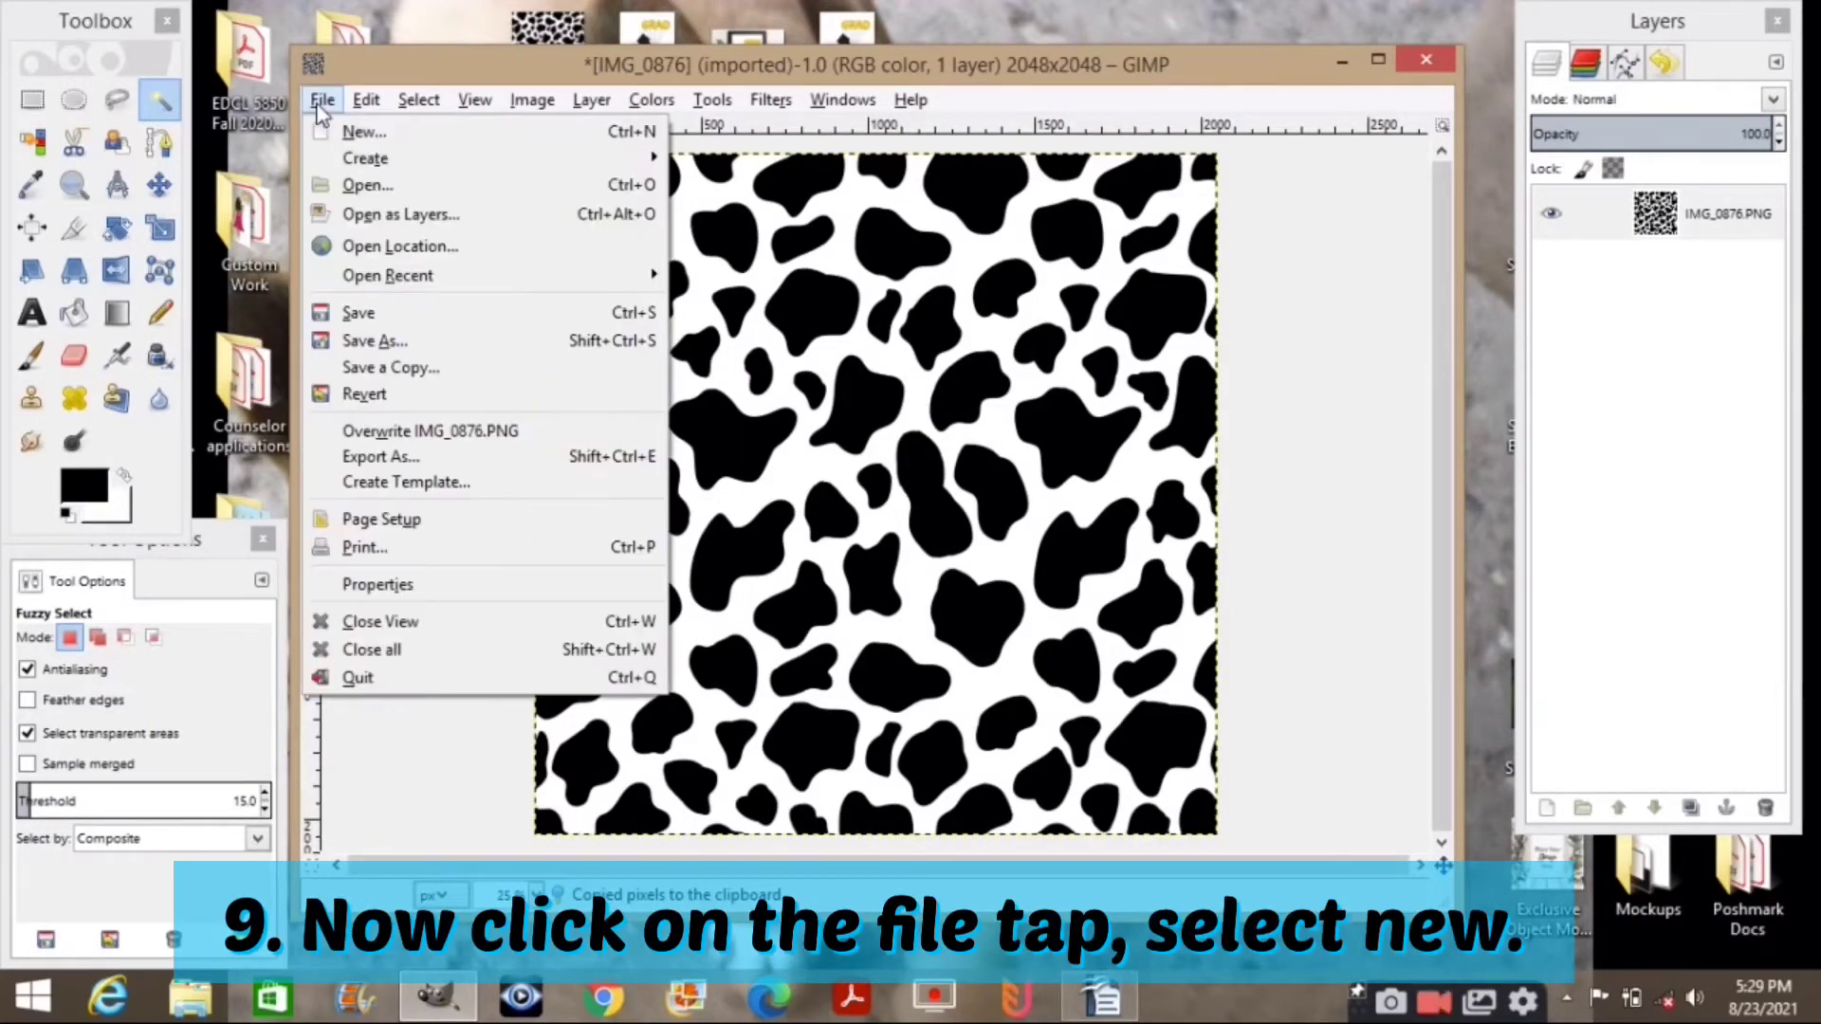
{"action": "left_click", "coordinate": [361, 132]}
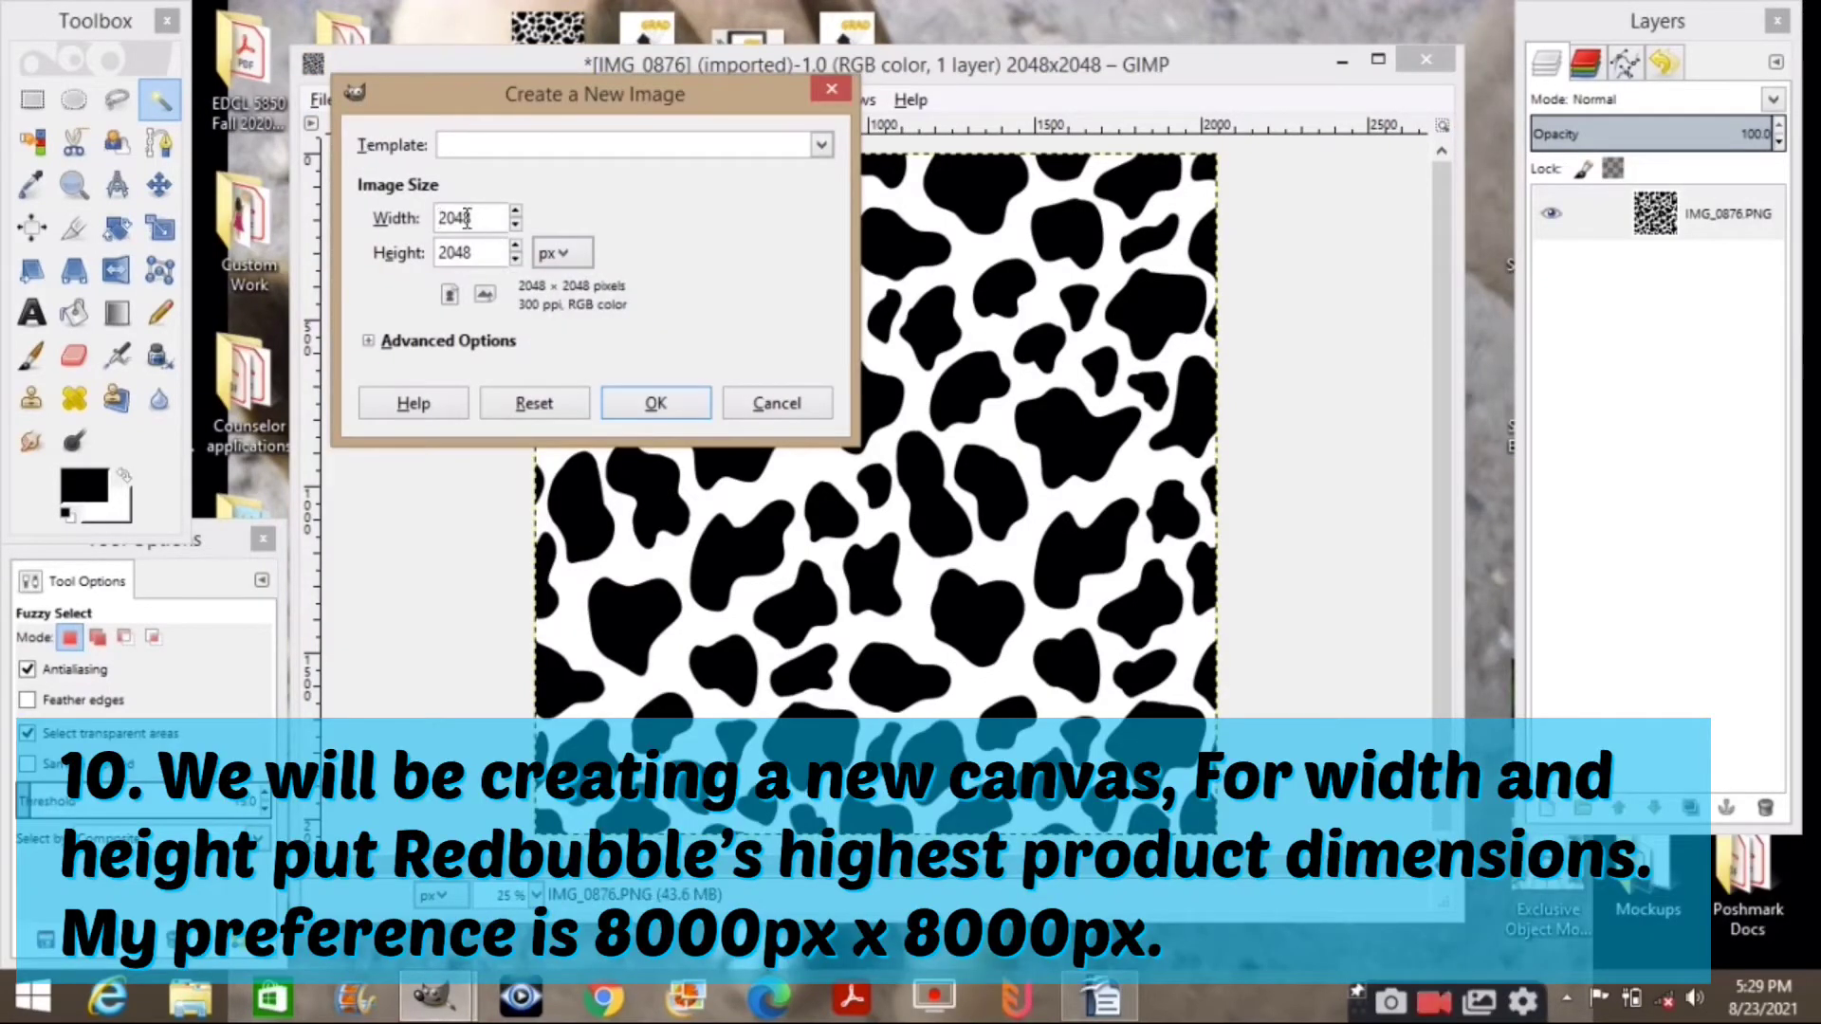
{"action": "left_click_drag", "start_coordinate": [467, 218], "coordinate": [394, 229]}
{"action": "type", "text": "800"}
{"action": "type", "text": "0"}
{"action": "left_click", "coordinate": [495, 253]}
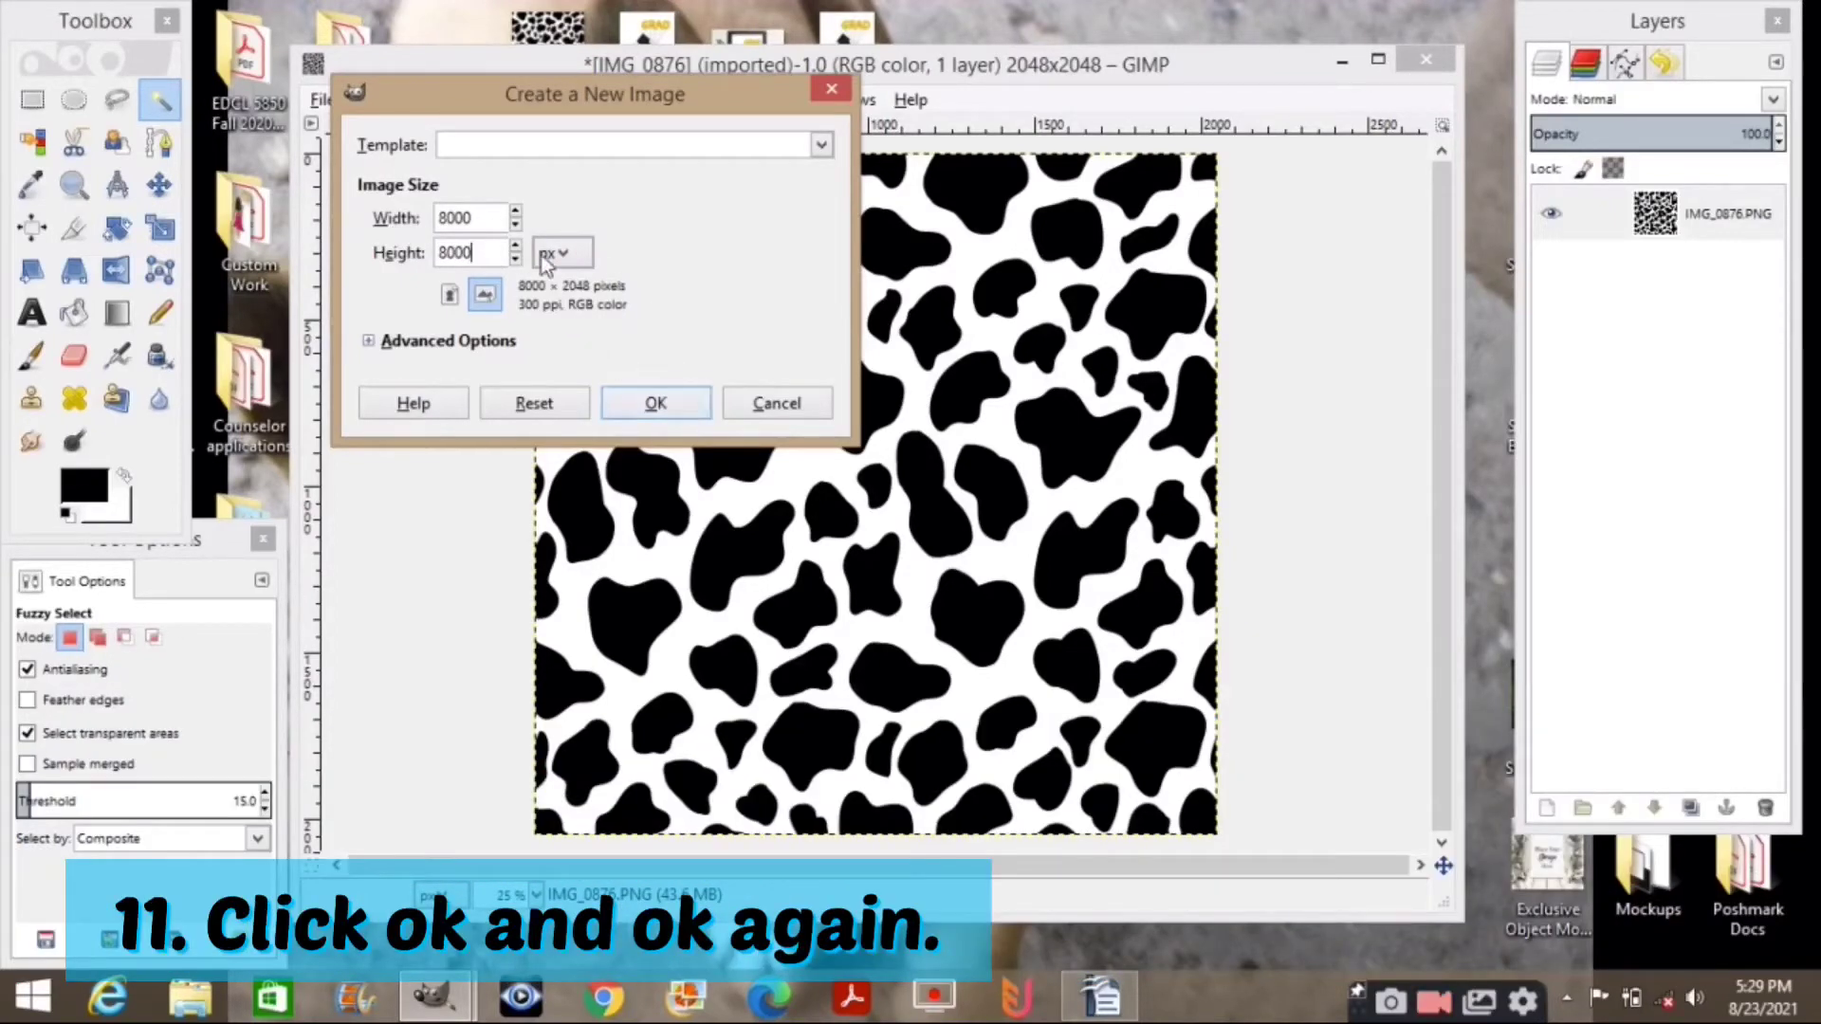
{"action": "left_click", "coordinate": [644, 406]}
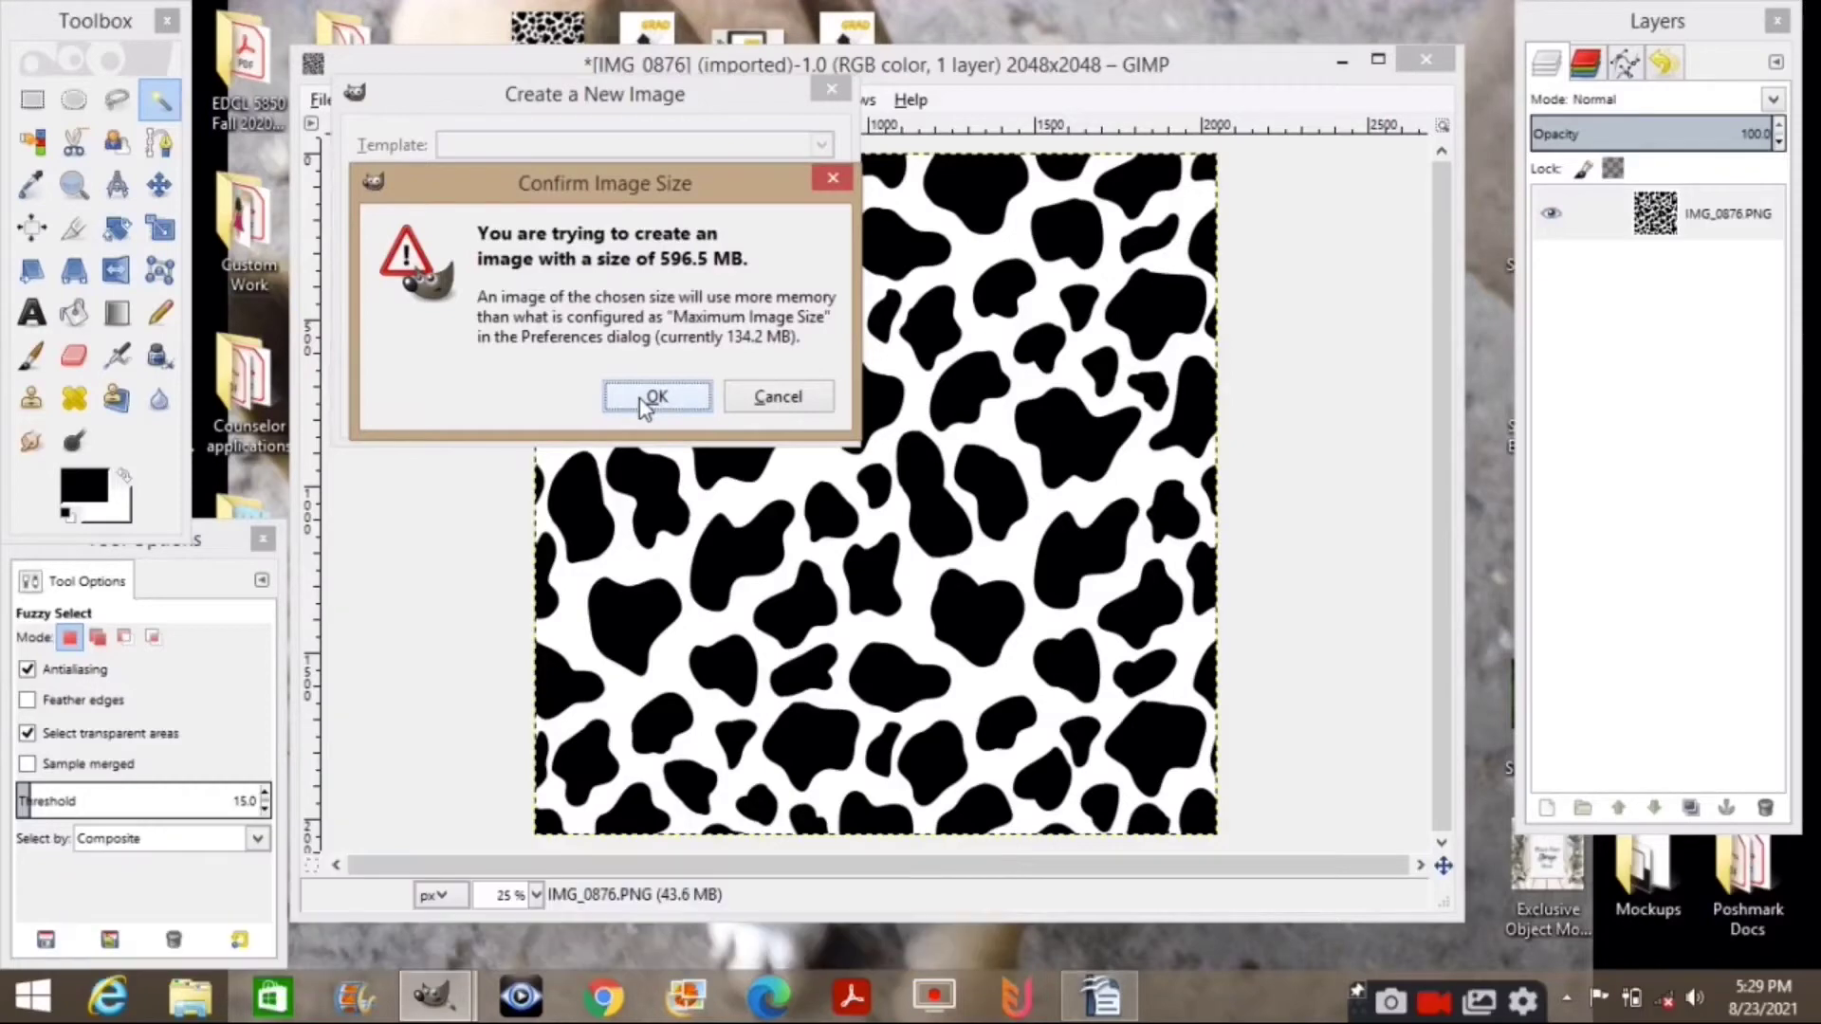
{"action": "left_click", "coordinate": [644, 406]}
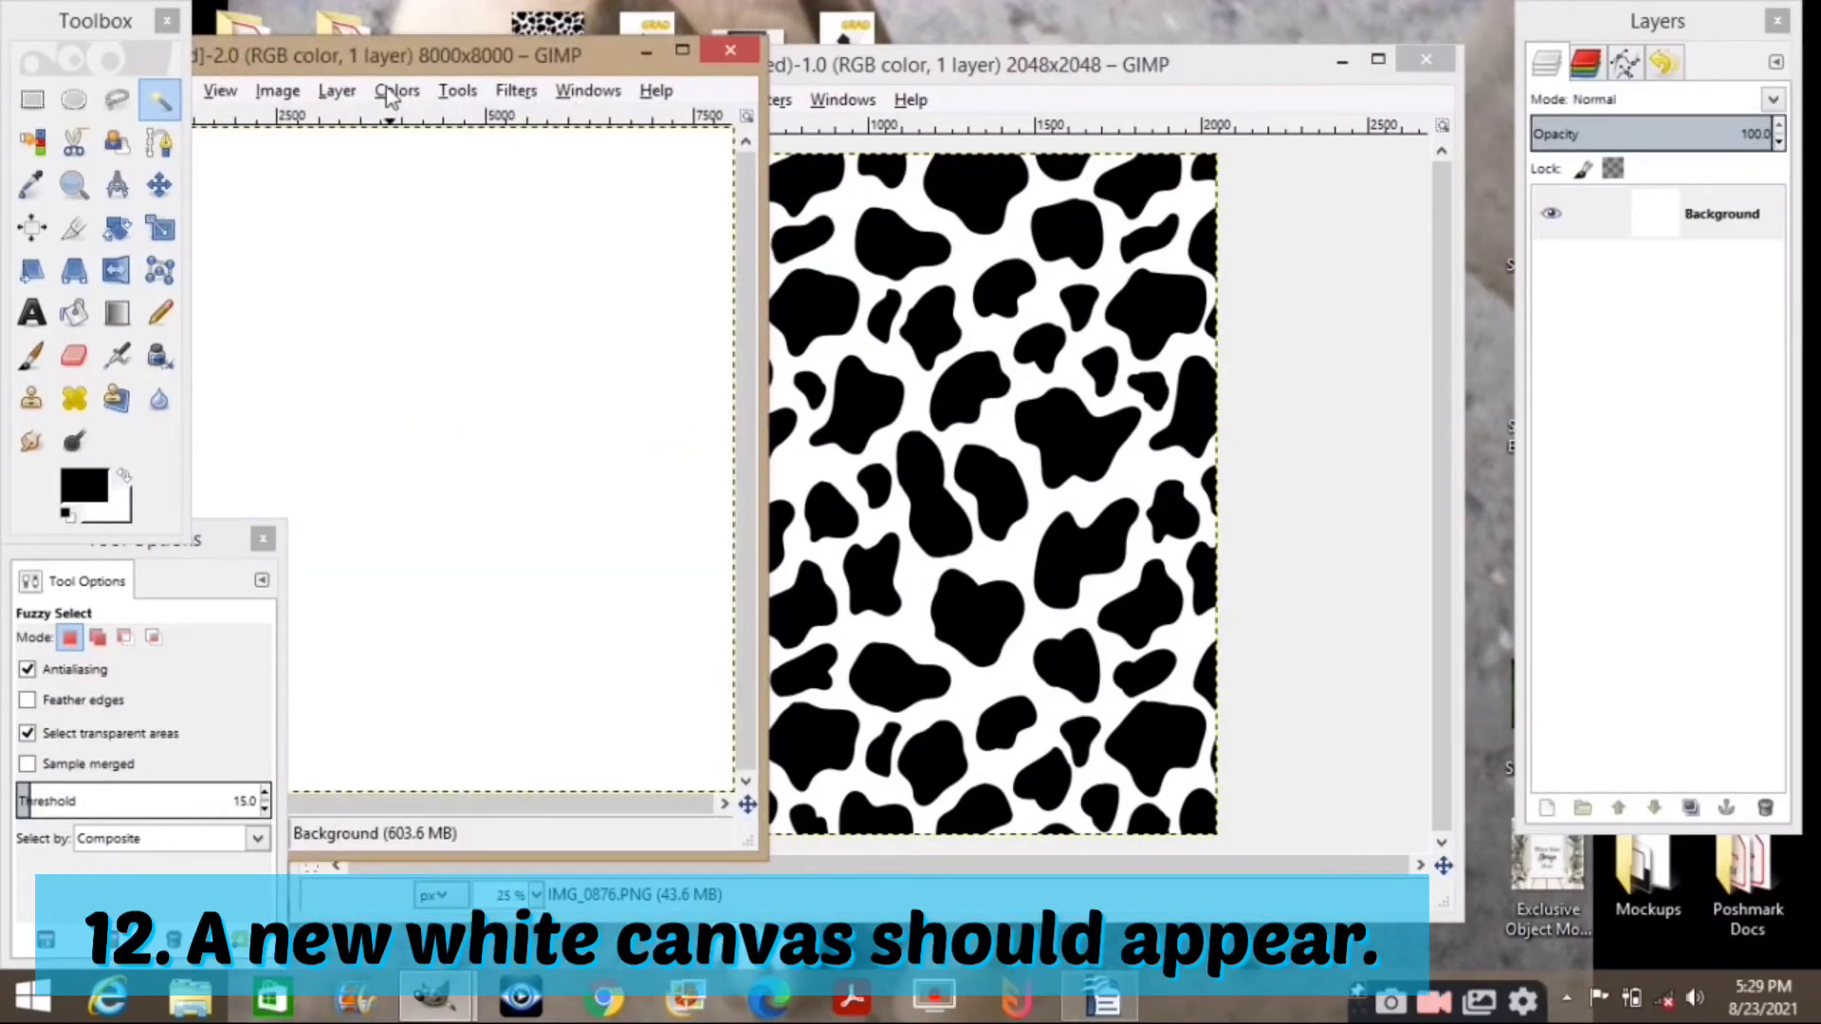
Arrange the new canvas window, minimize the original, and paste the cow print in.
{"action": "left_click_drag", "start_coordinate": [359, 64], "coordinate": [687, 43]}
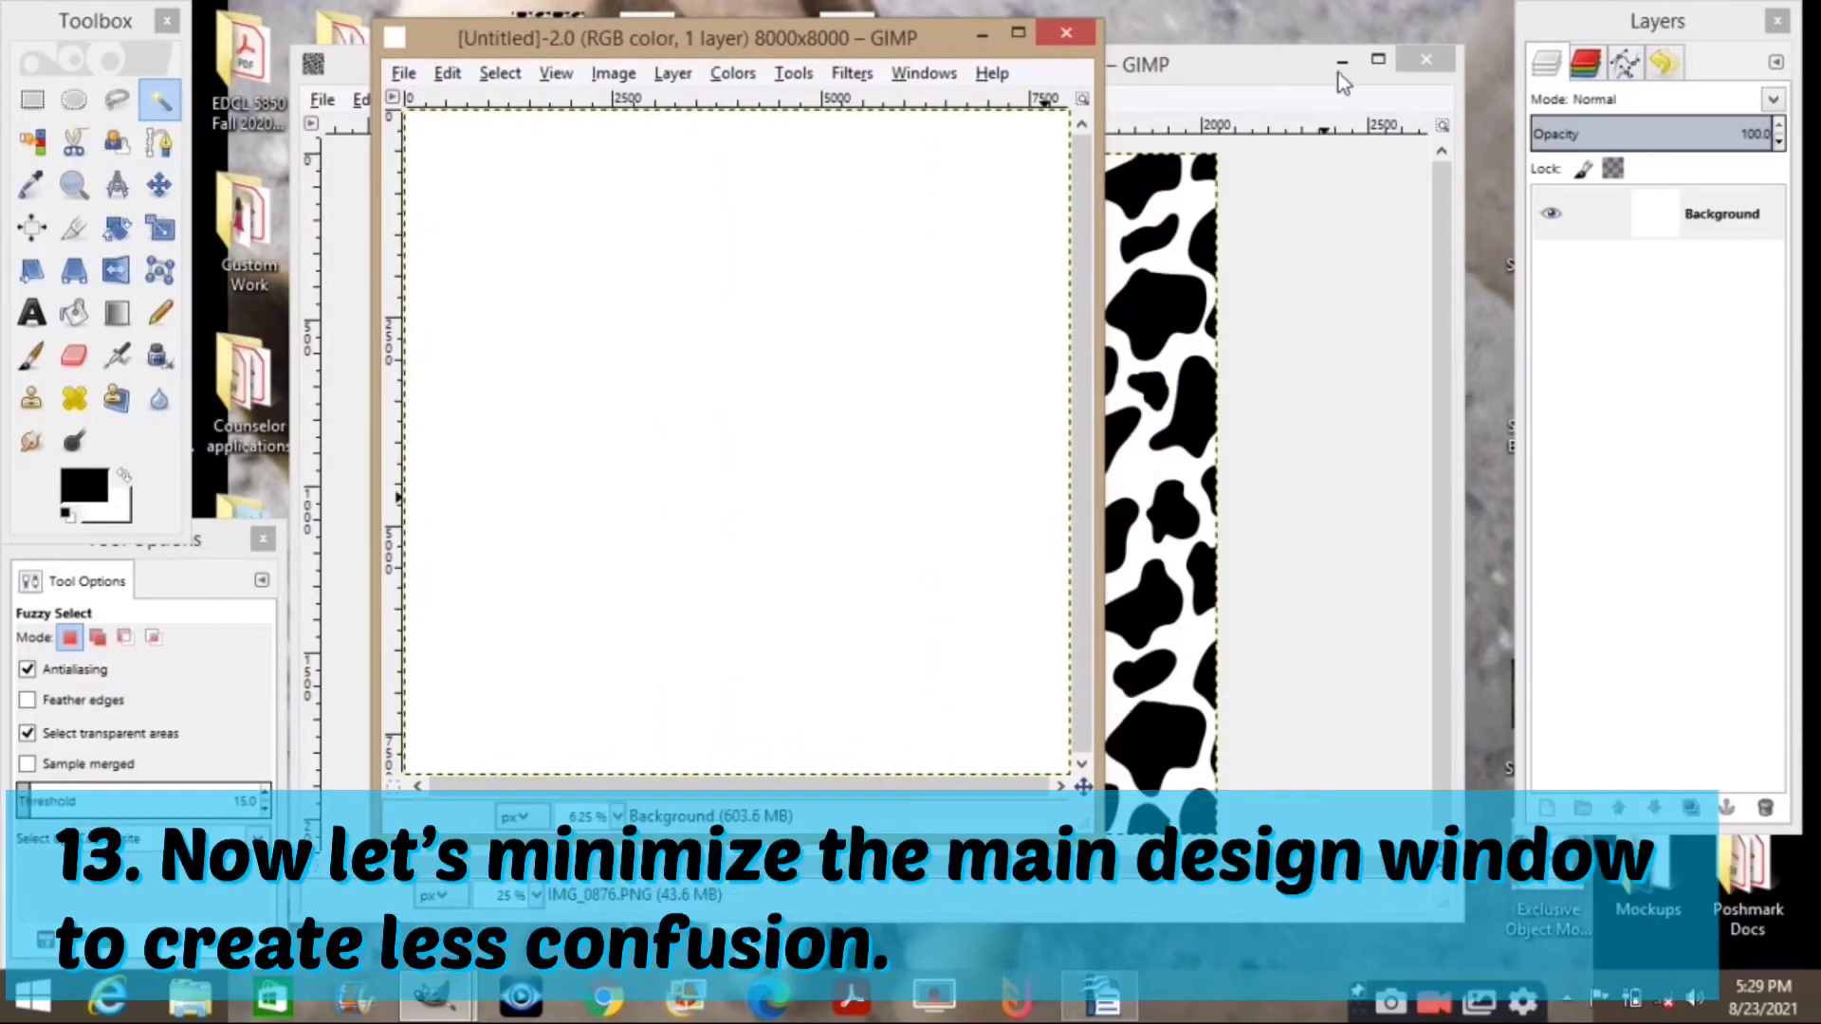
{"action": "left_click", "coordinate": [1342, 64]}
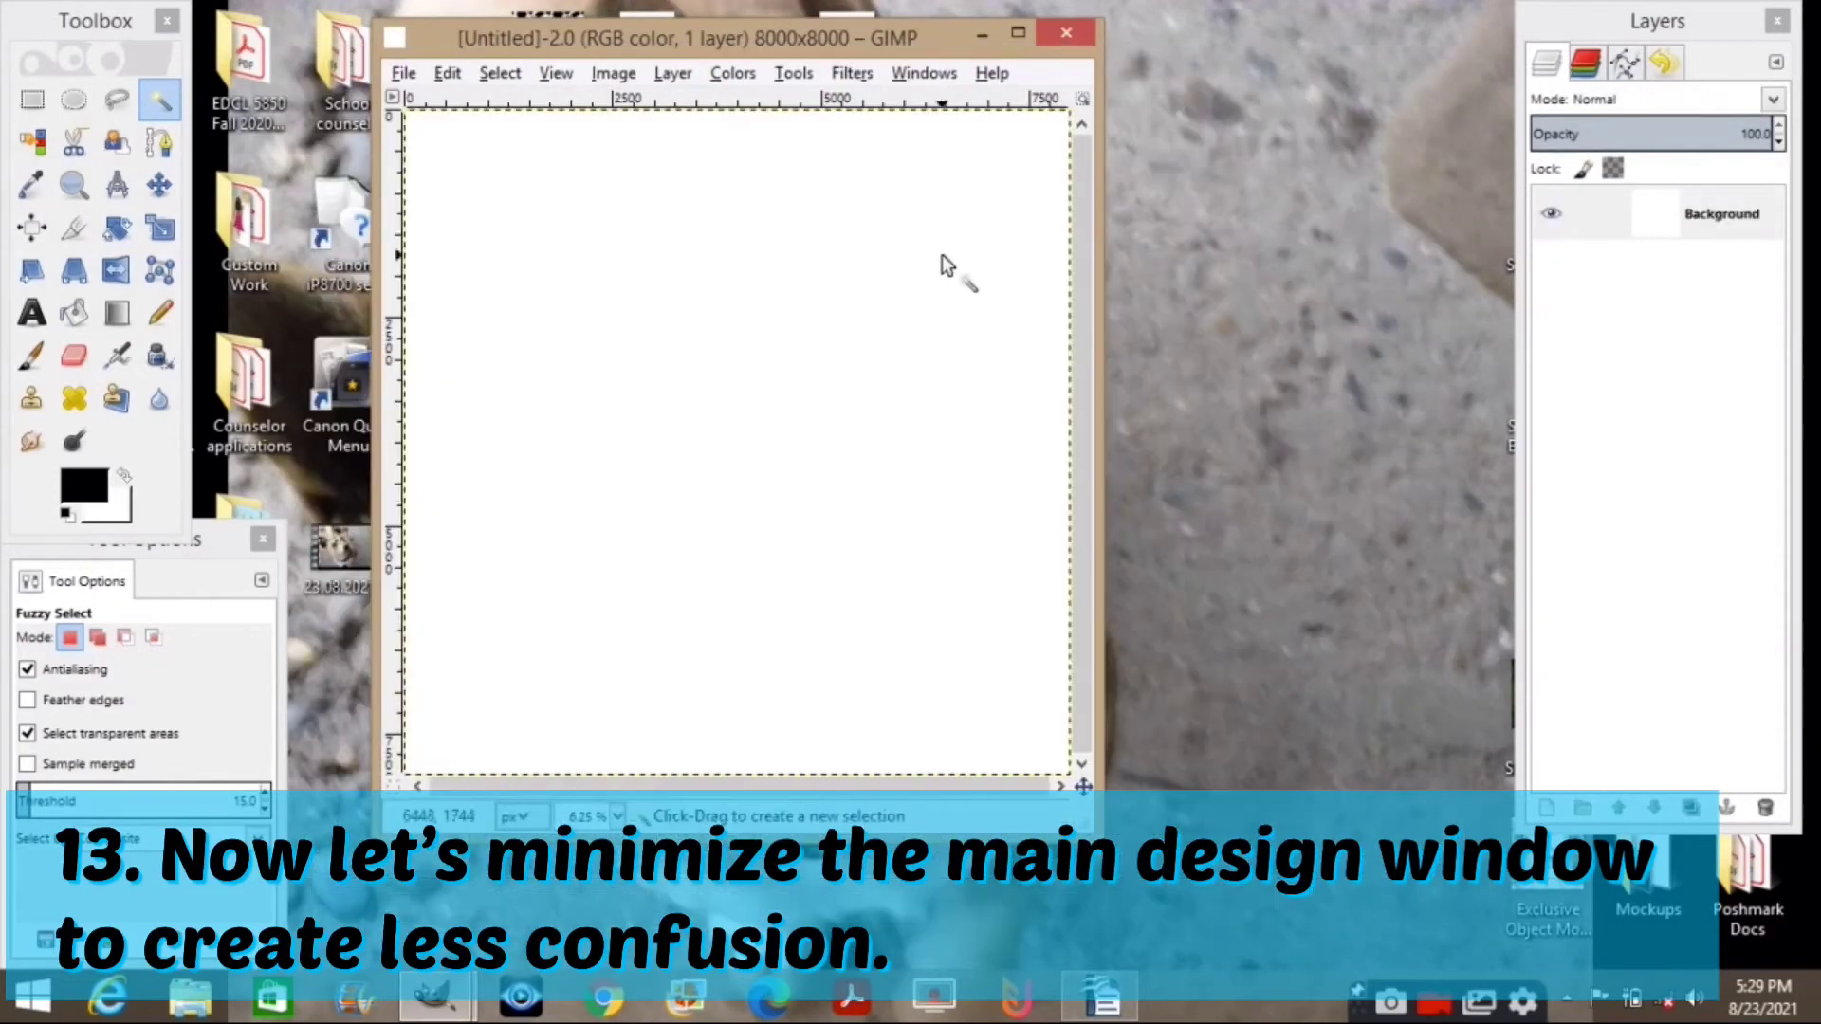
{"action": "left_click_drag", "start_coordinate": [1100, 840], "coordinate": [1449, 939]}
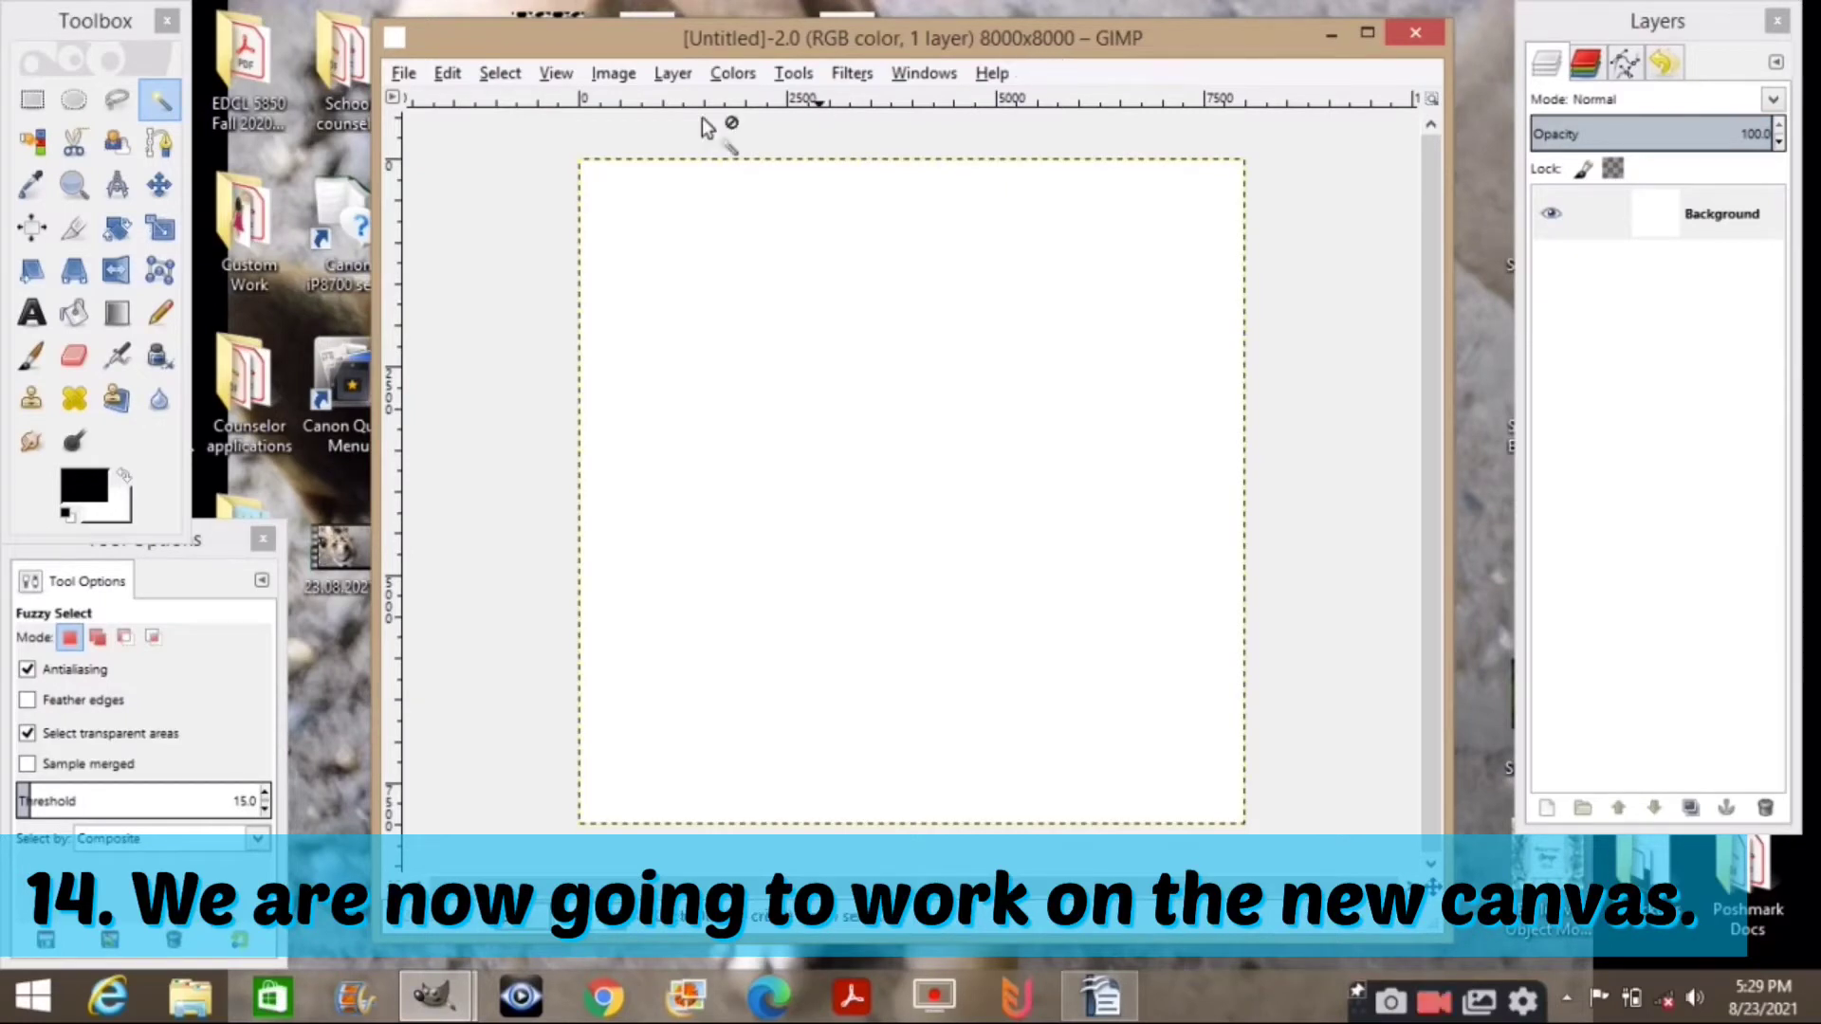
{"action": "left_click", "coordinate": [447, 78]}
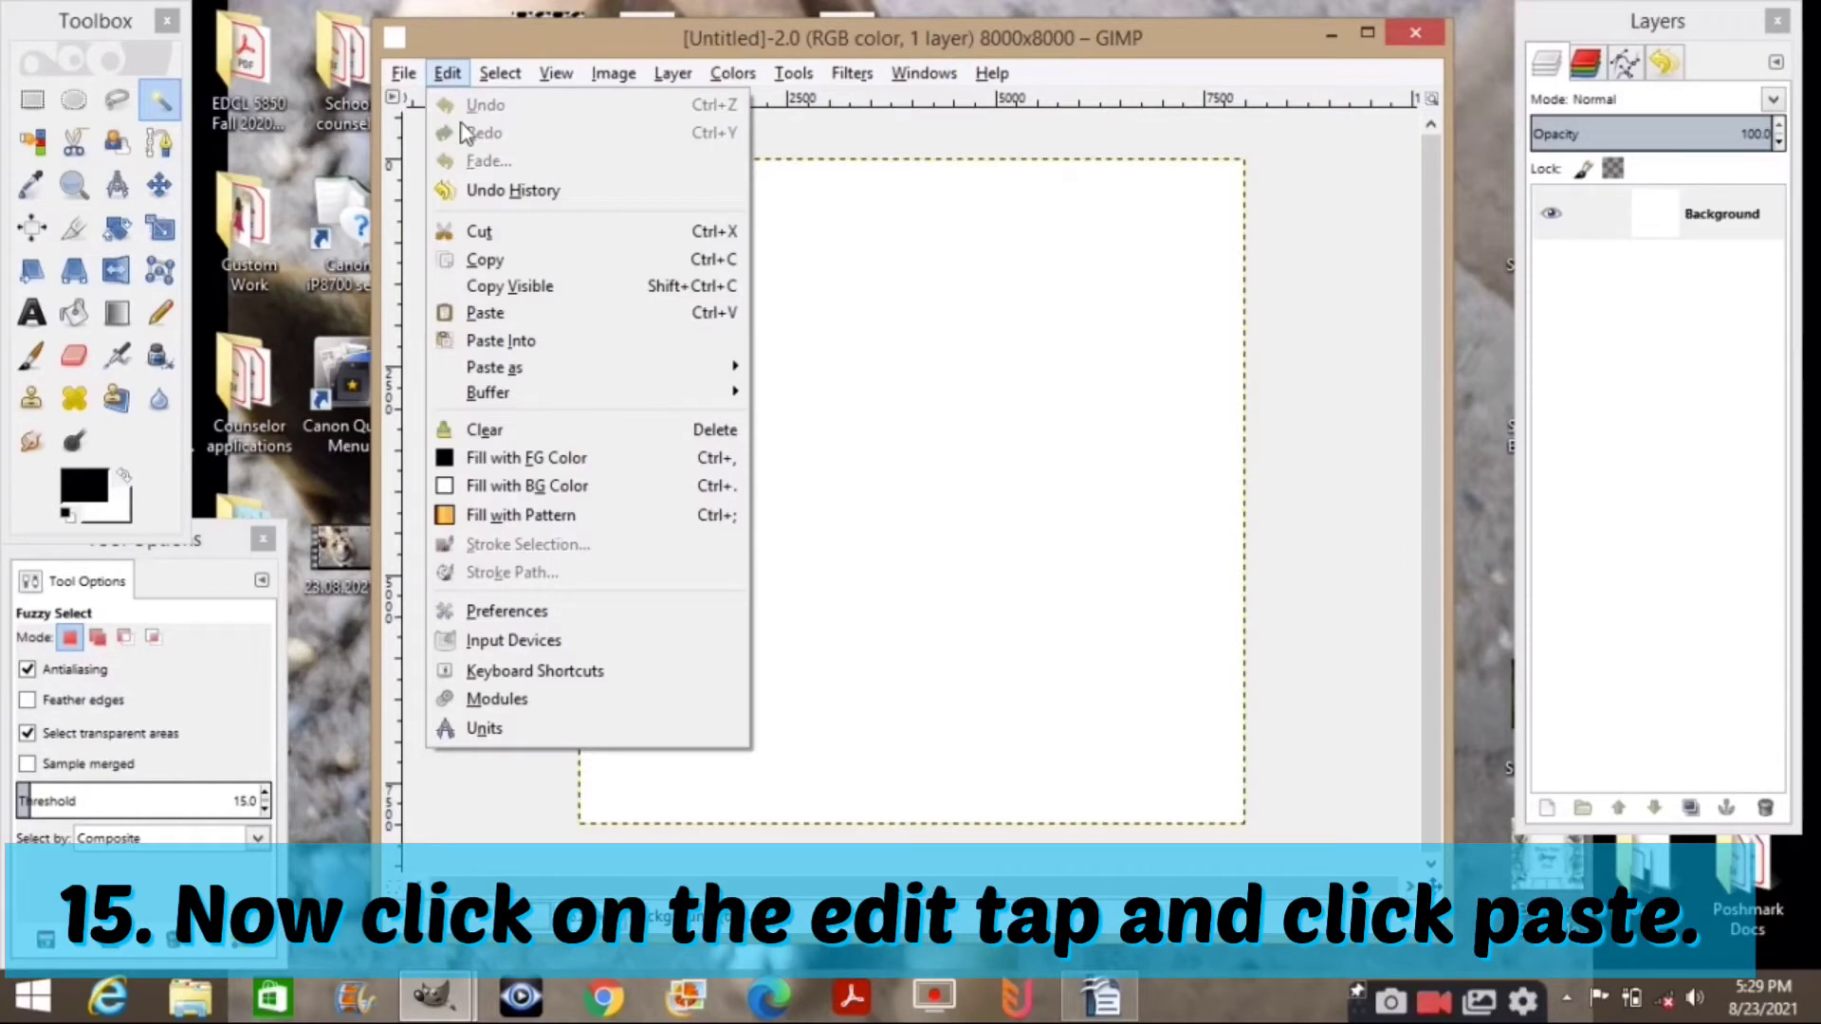
{"action": "left_click", "coordinate": [524, 322]}
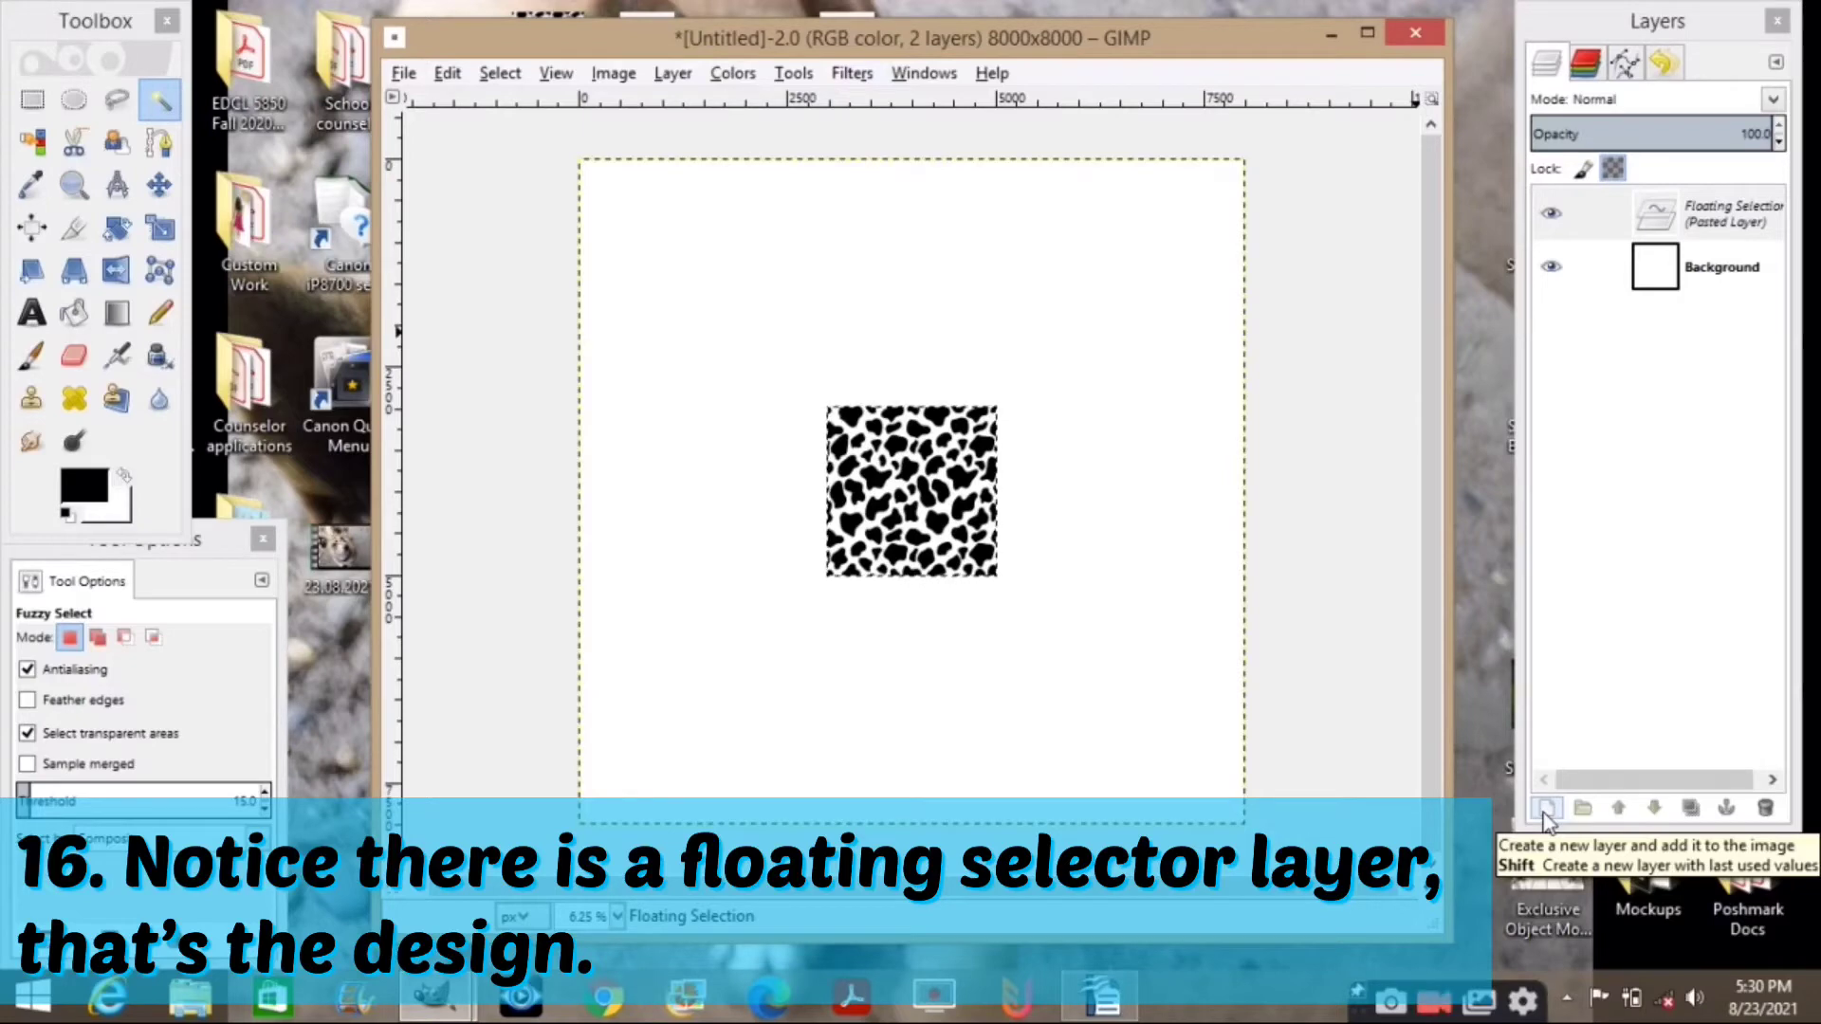
Turn the paste into its own layer and stretch it across the canvas with Scale.
{"action": "left_click", "coordinate": [1546, 809]}
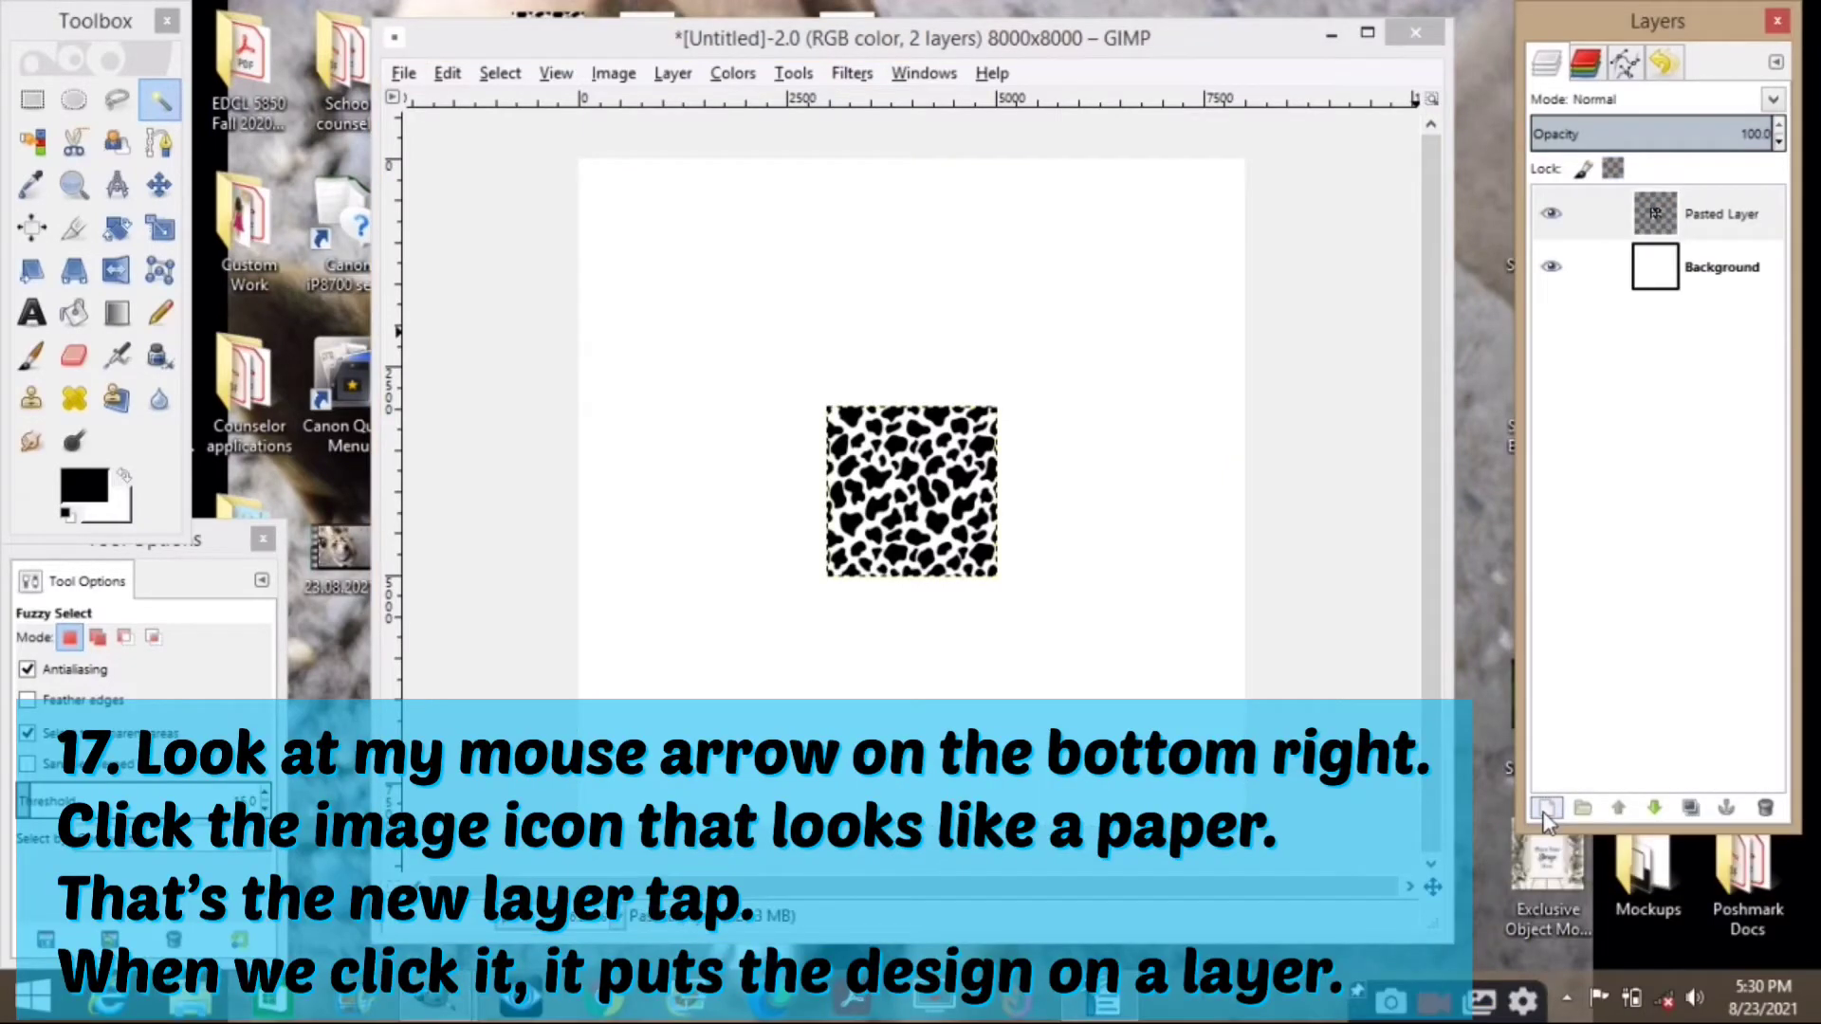
{"action": "left_click", "coordinate": [1712, 218]}
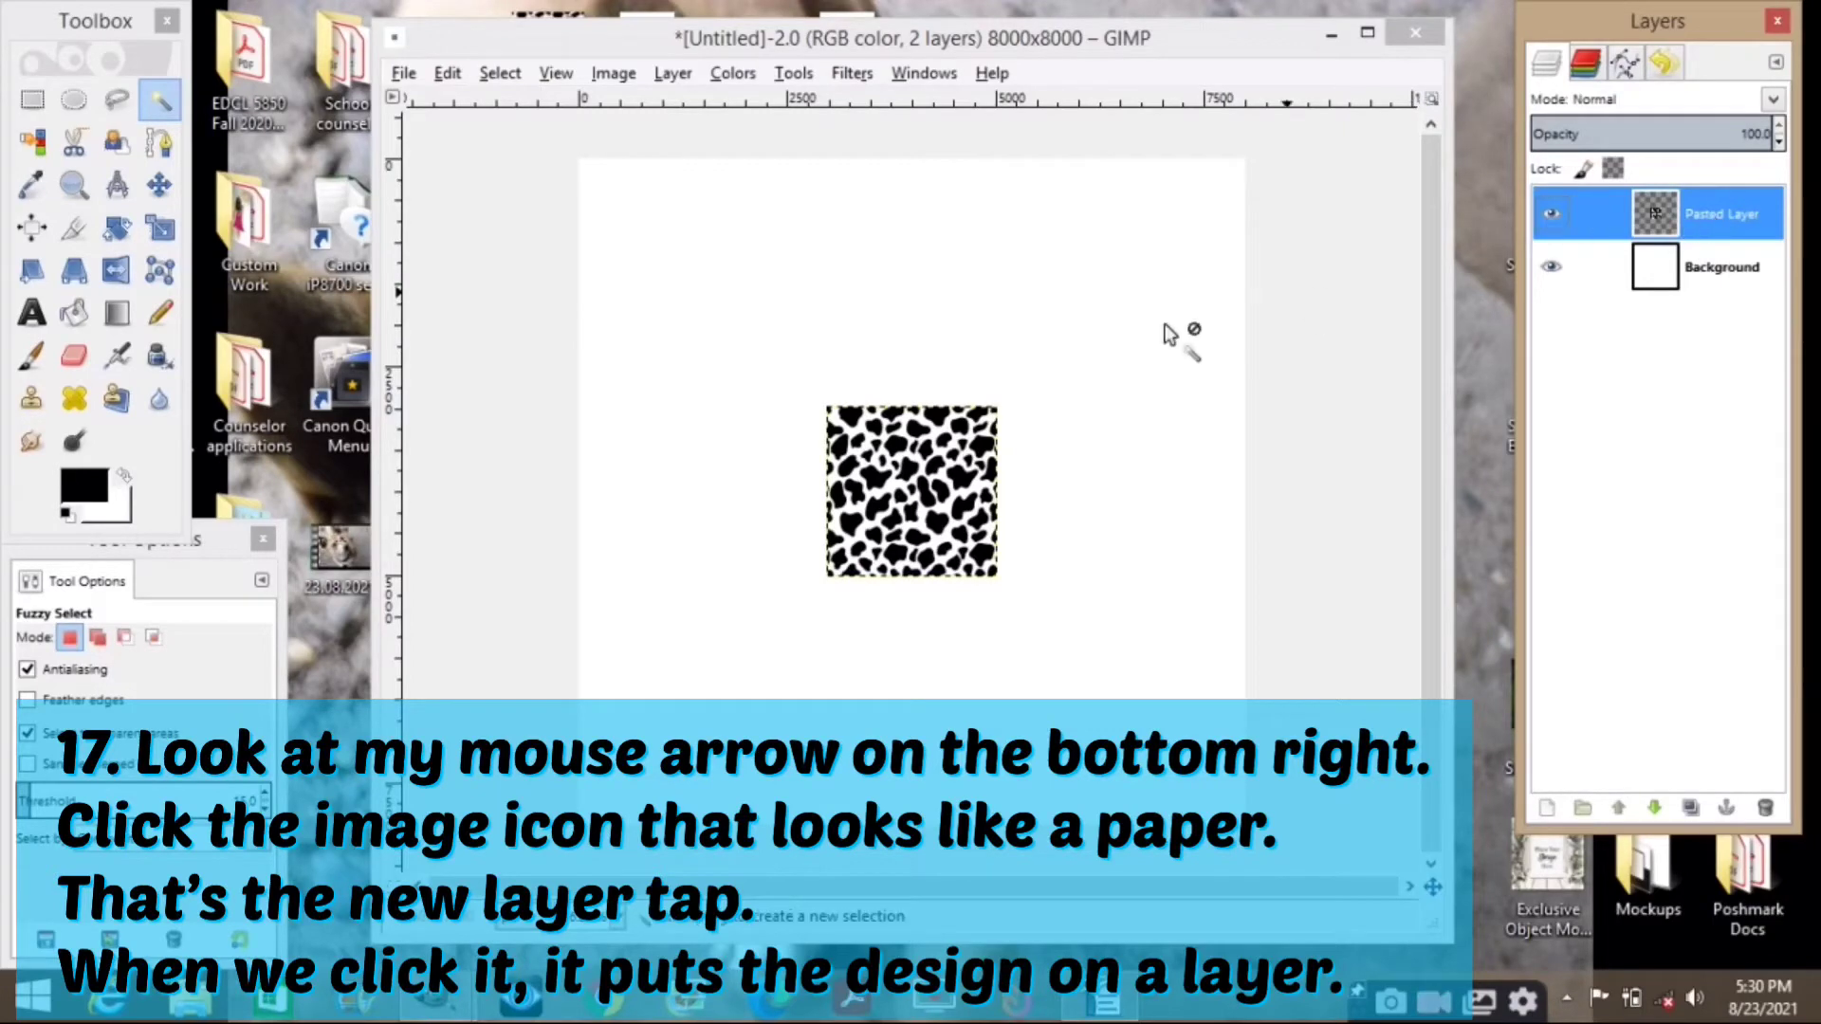
{"action": "left_click", "coordinate": [161, 228]}
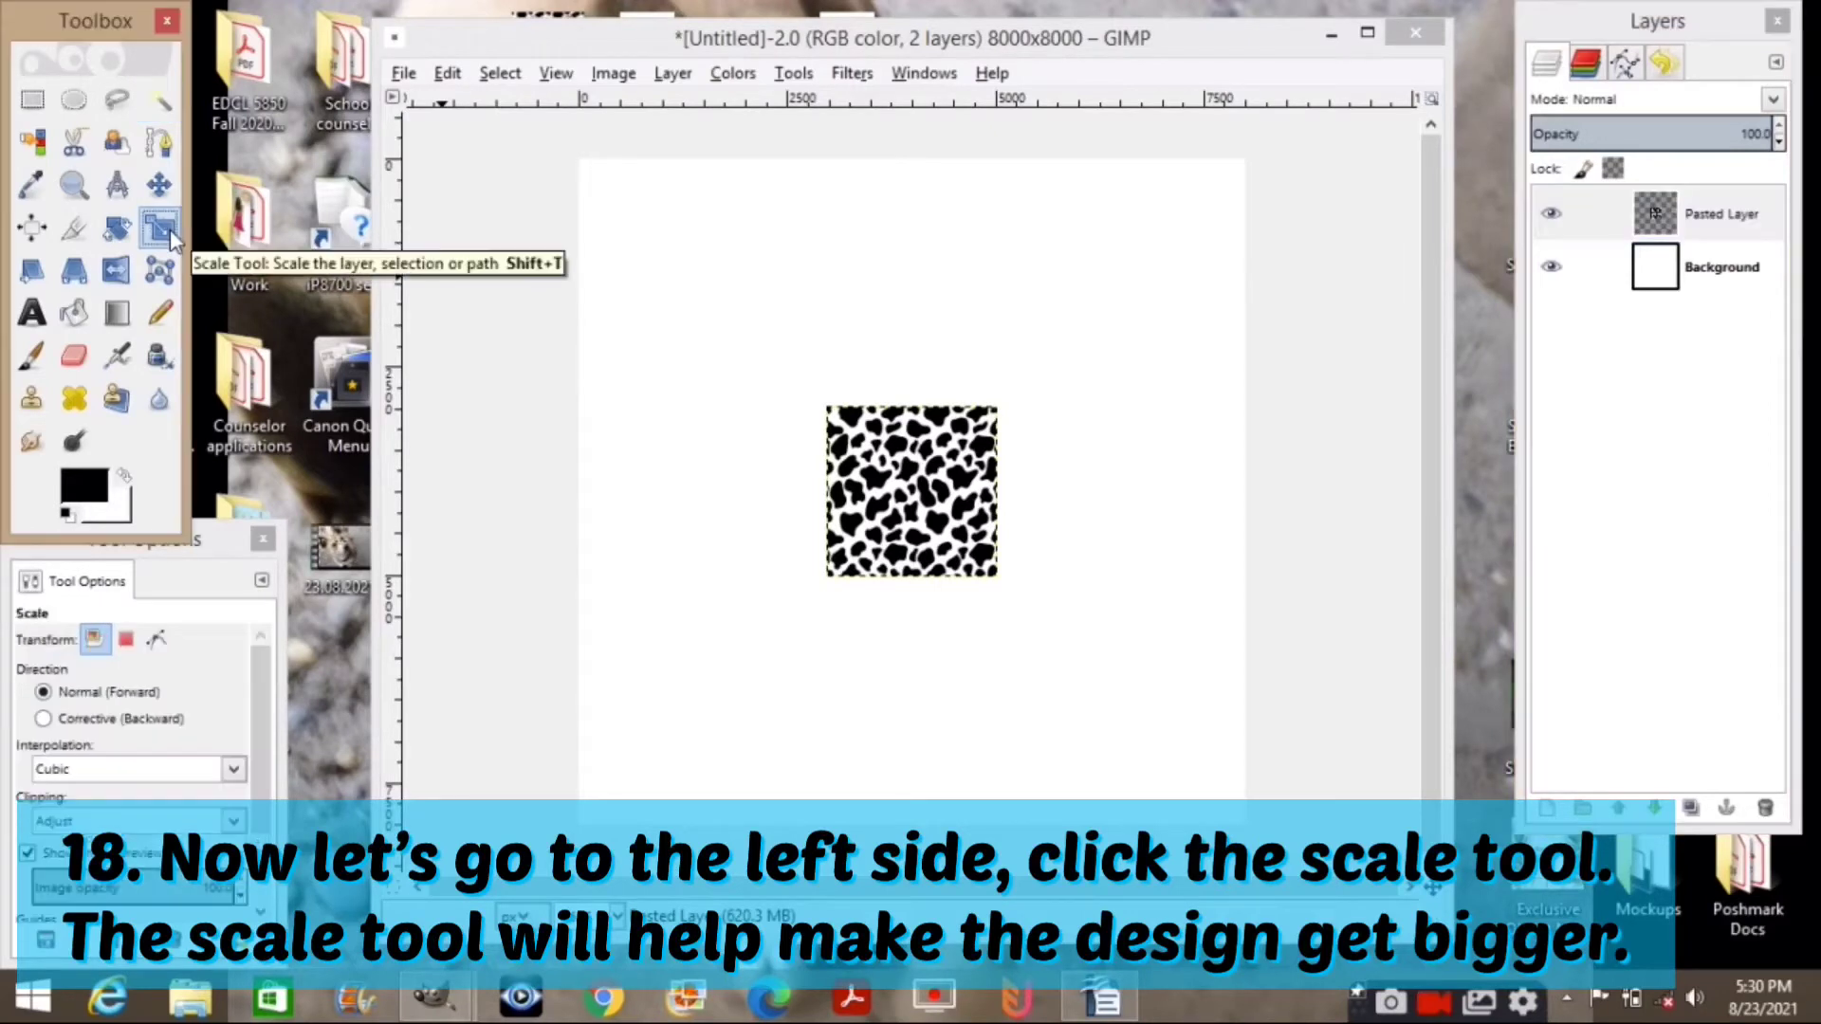
{"action": "left_click", "coordinate": [899, 455]}
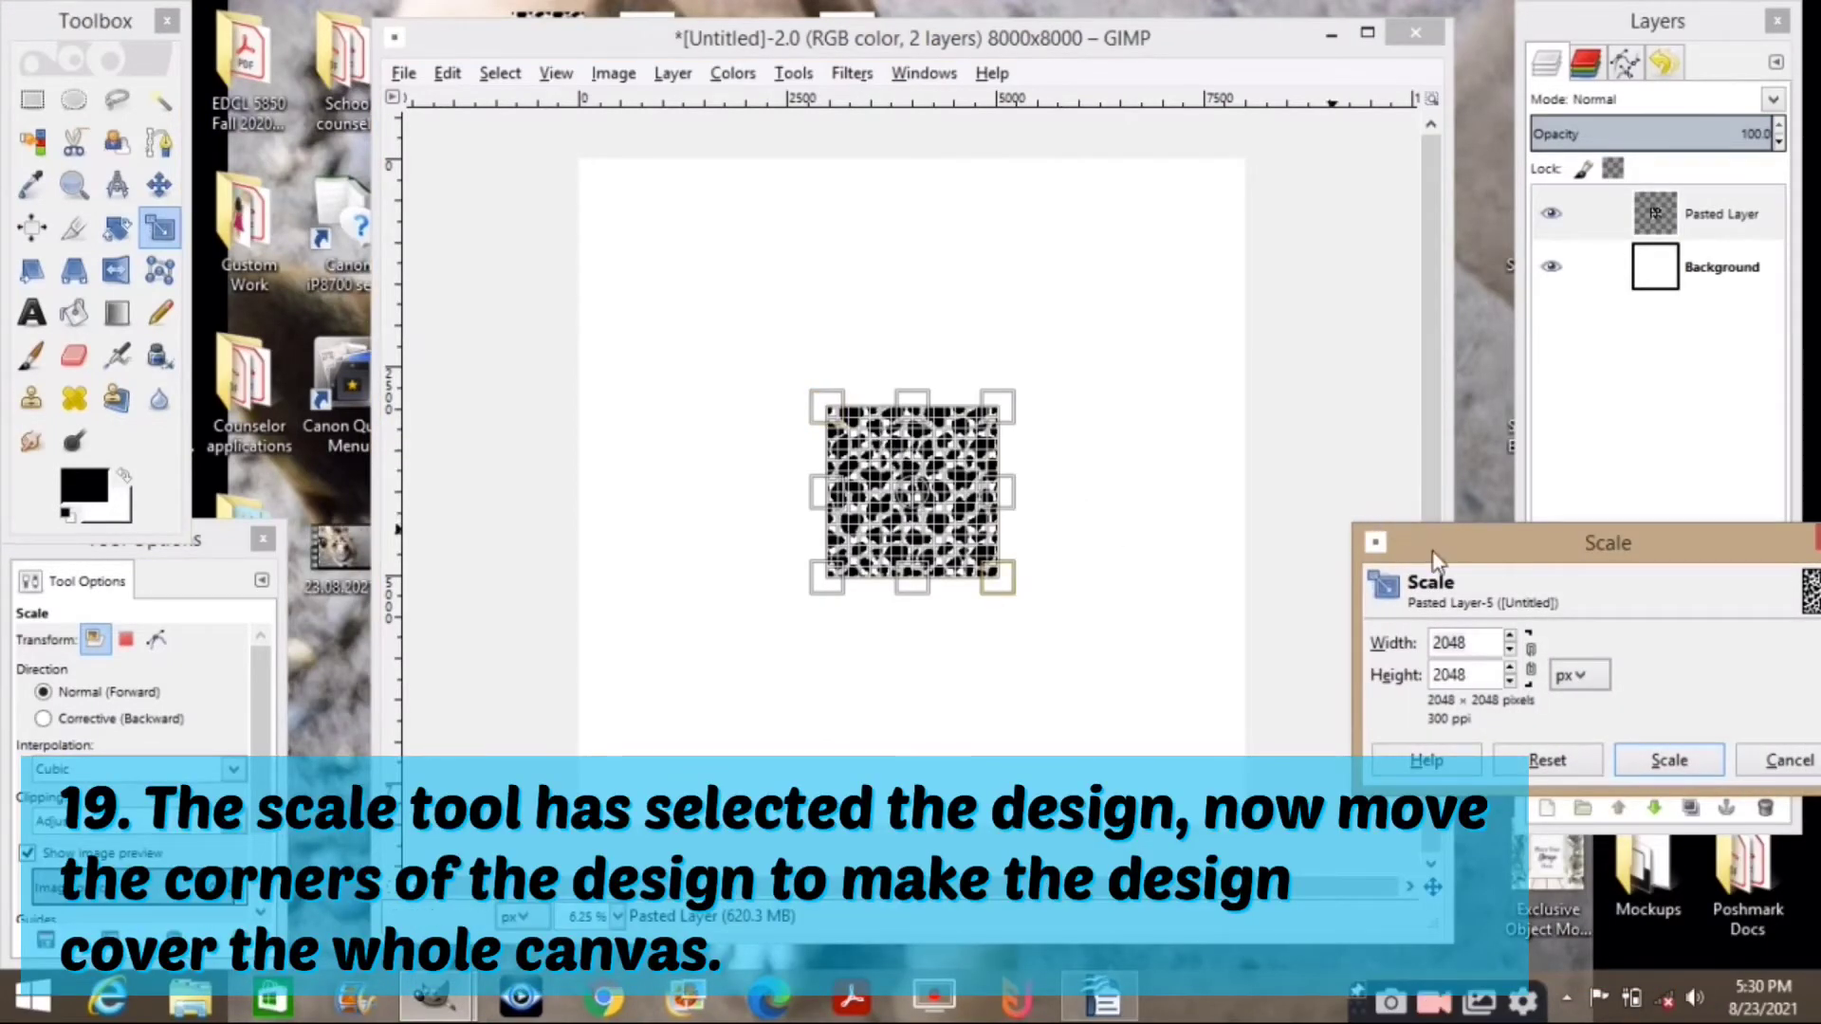
{"action": "left_click_drag", "start_coordinate": [1431, 556], "coordinate": [1356, 515]}
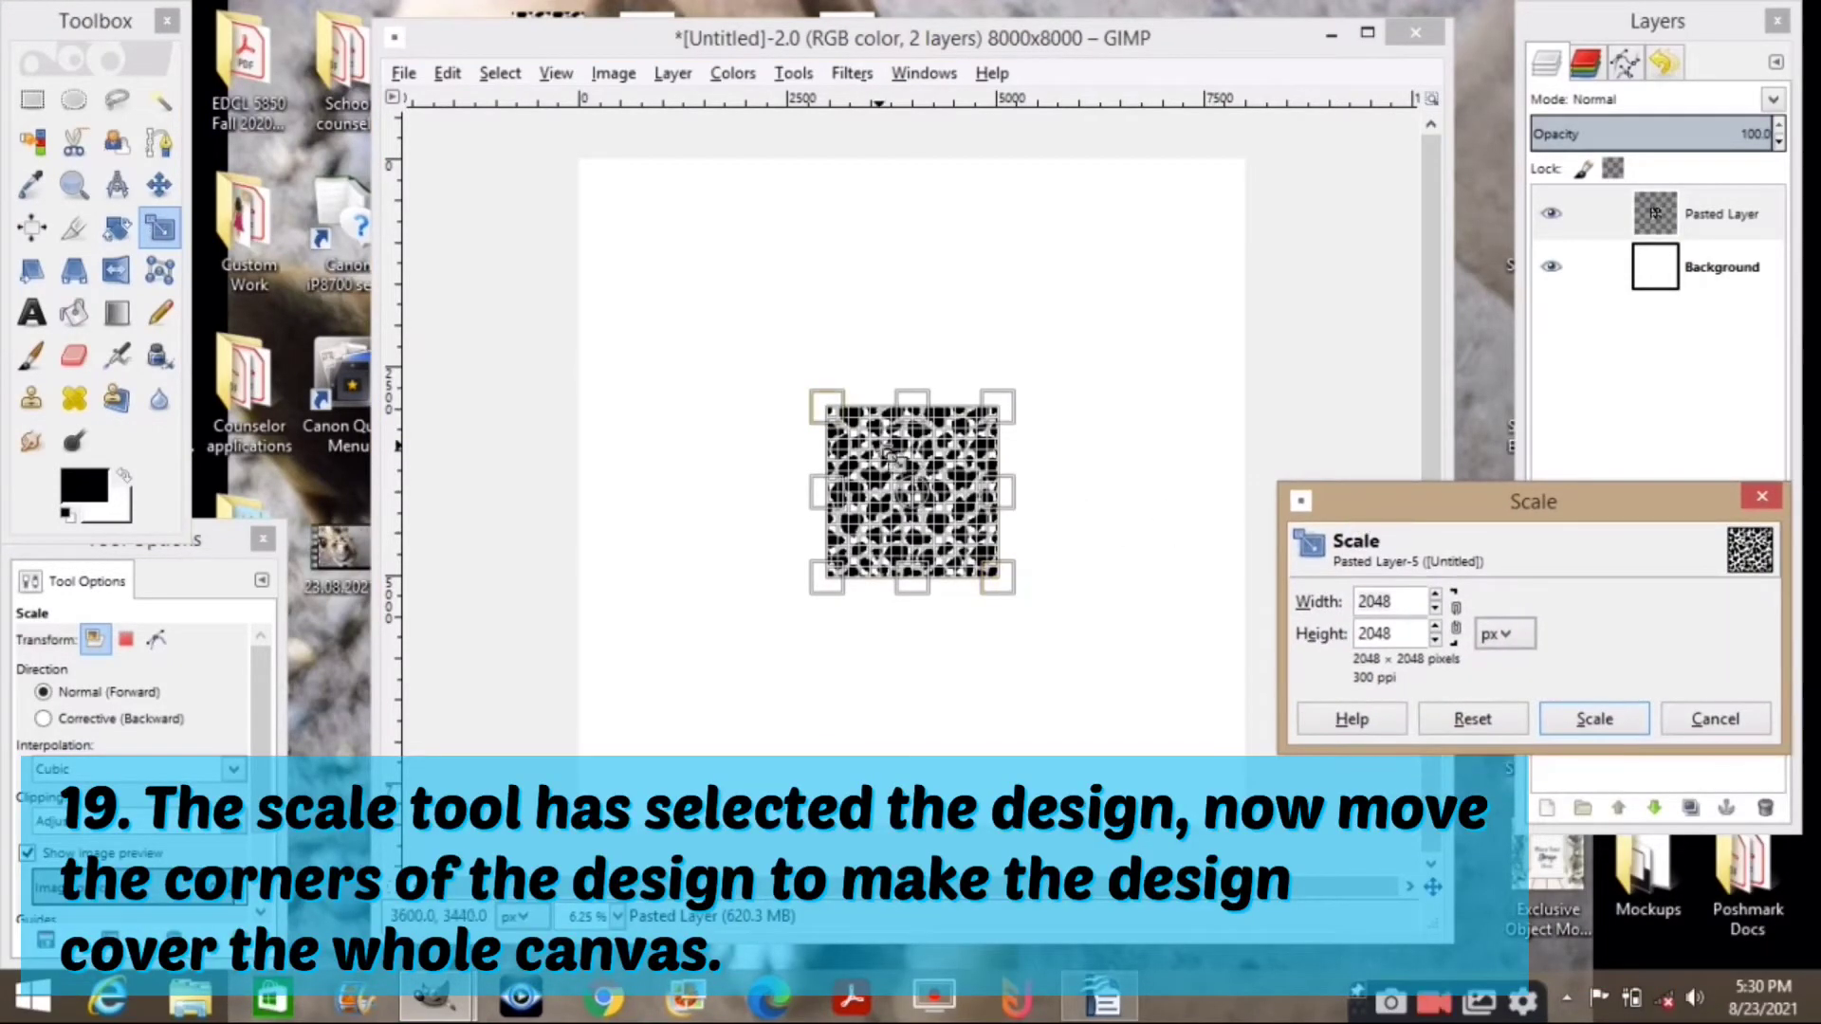
{"action": "left_click_drag", "start_coordinate": [837, 425], "coordinate": [576, 166]}
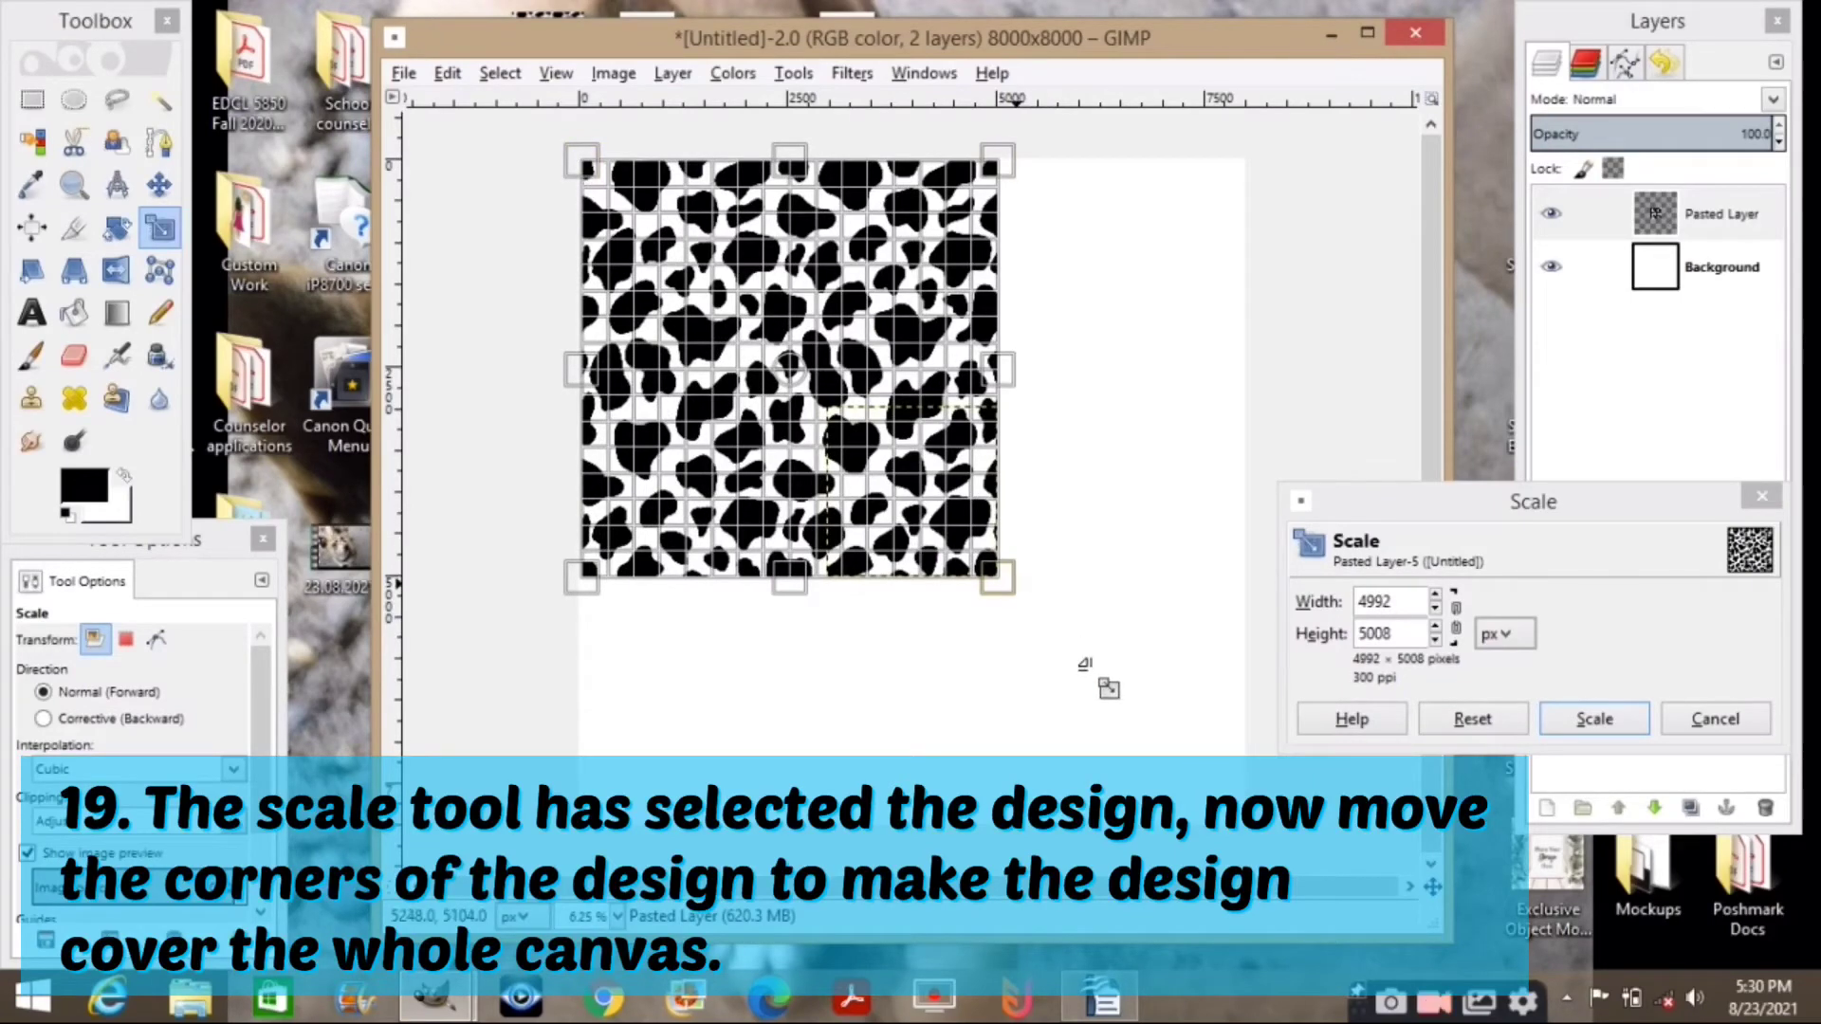
{"action": "left_click_drag", "start_coordinate": [1083, 662], "coordinate": [1275, 853]}
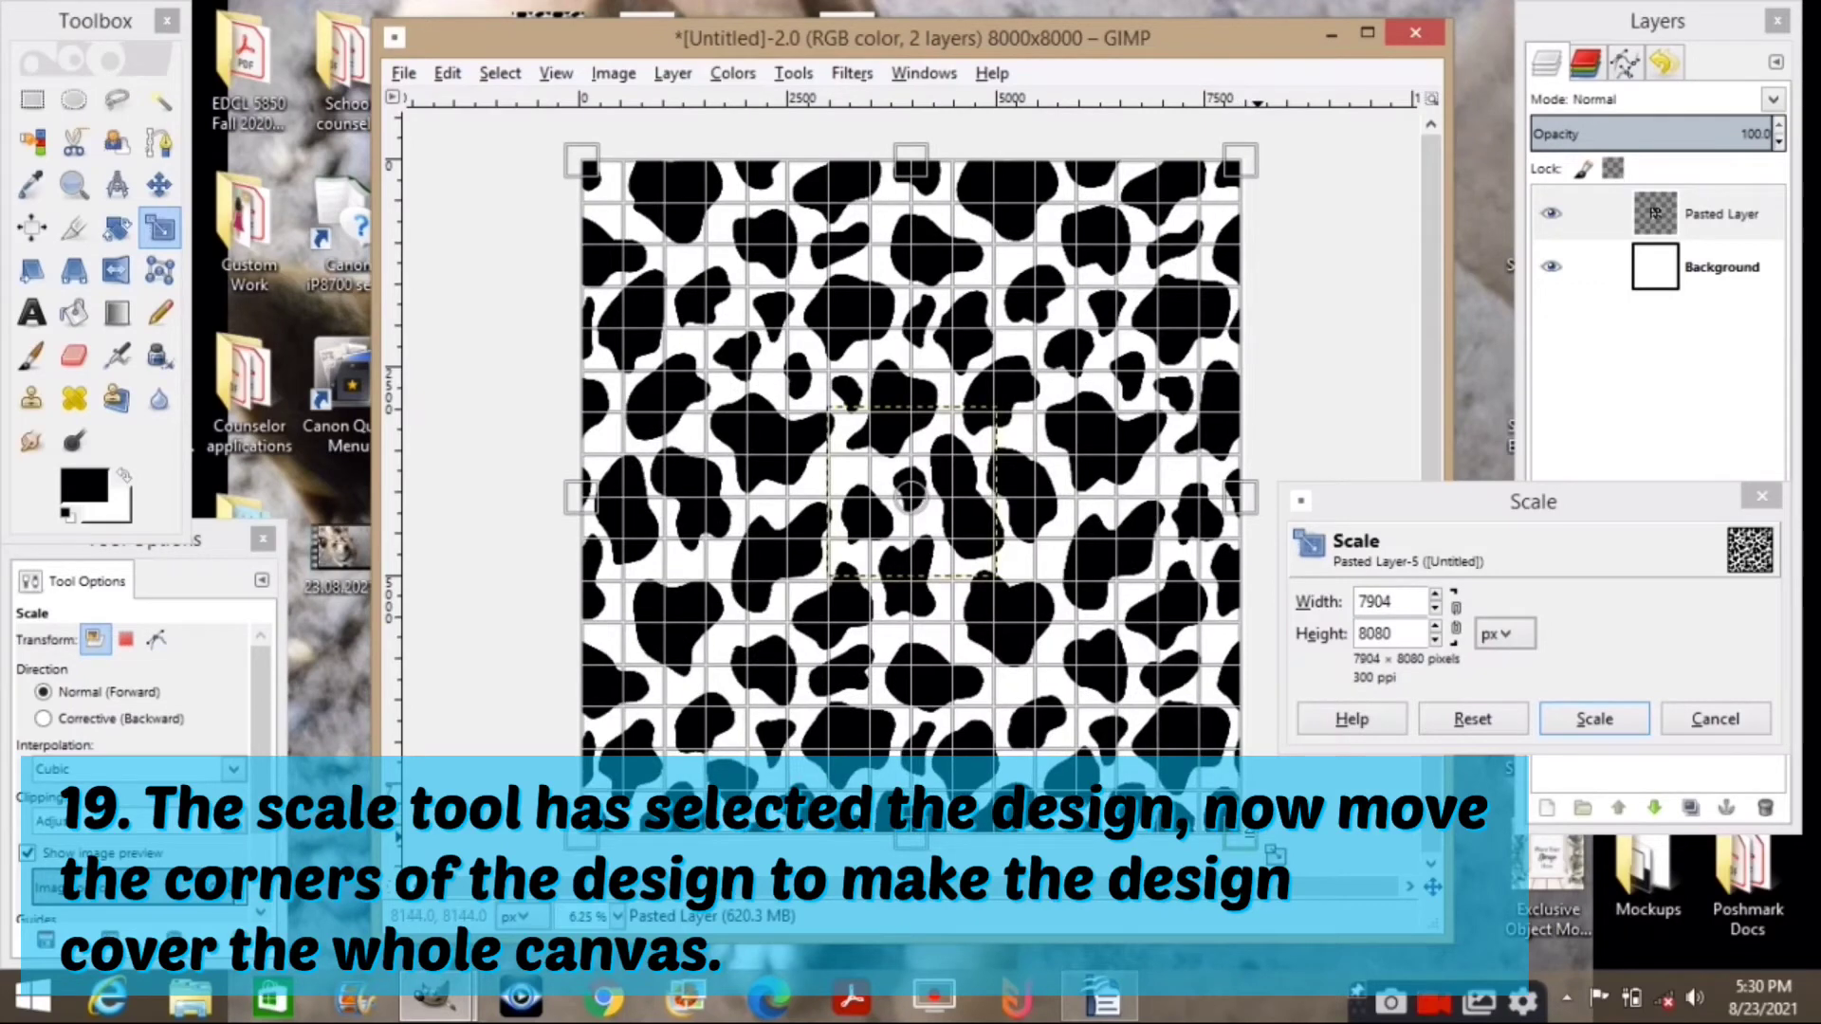
Enter 8000 × 8000 pixels as the layer's scale width and height.
{"action": "left_click", "coordinate": [1403, 605]}
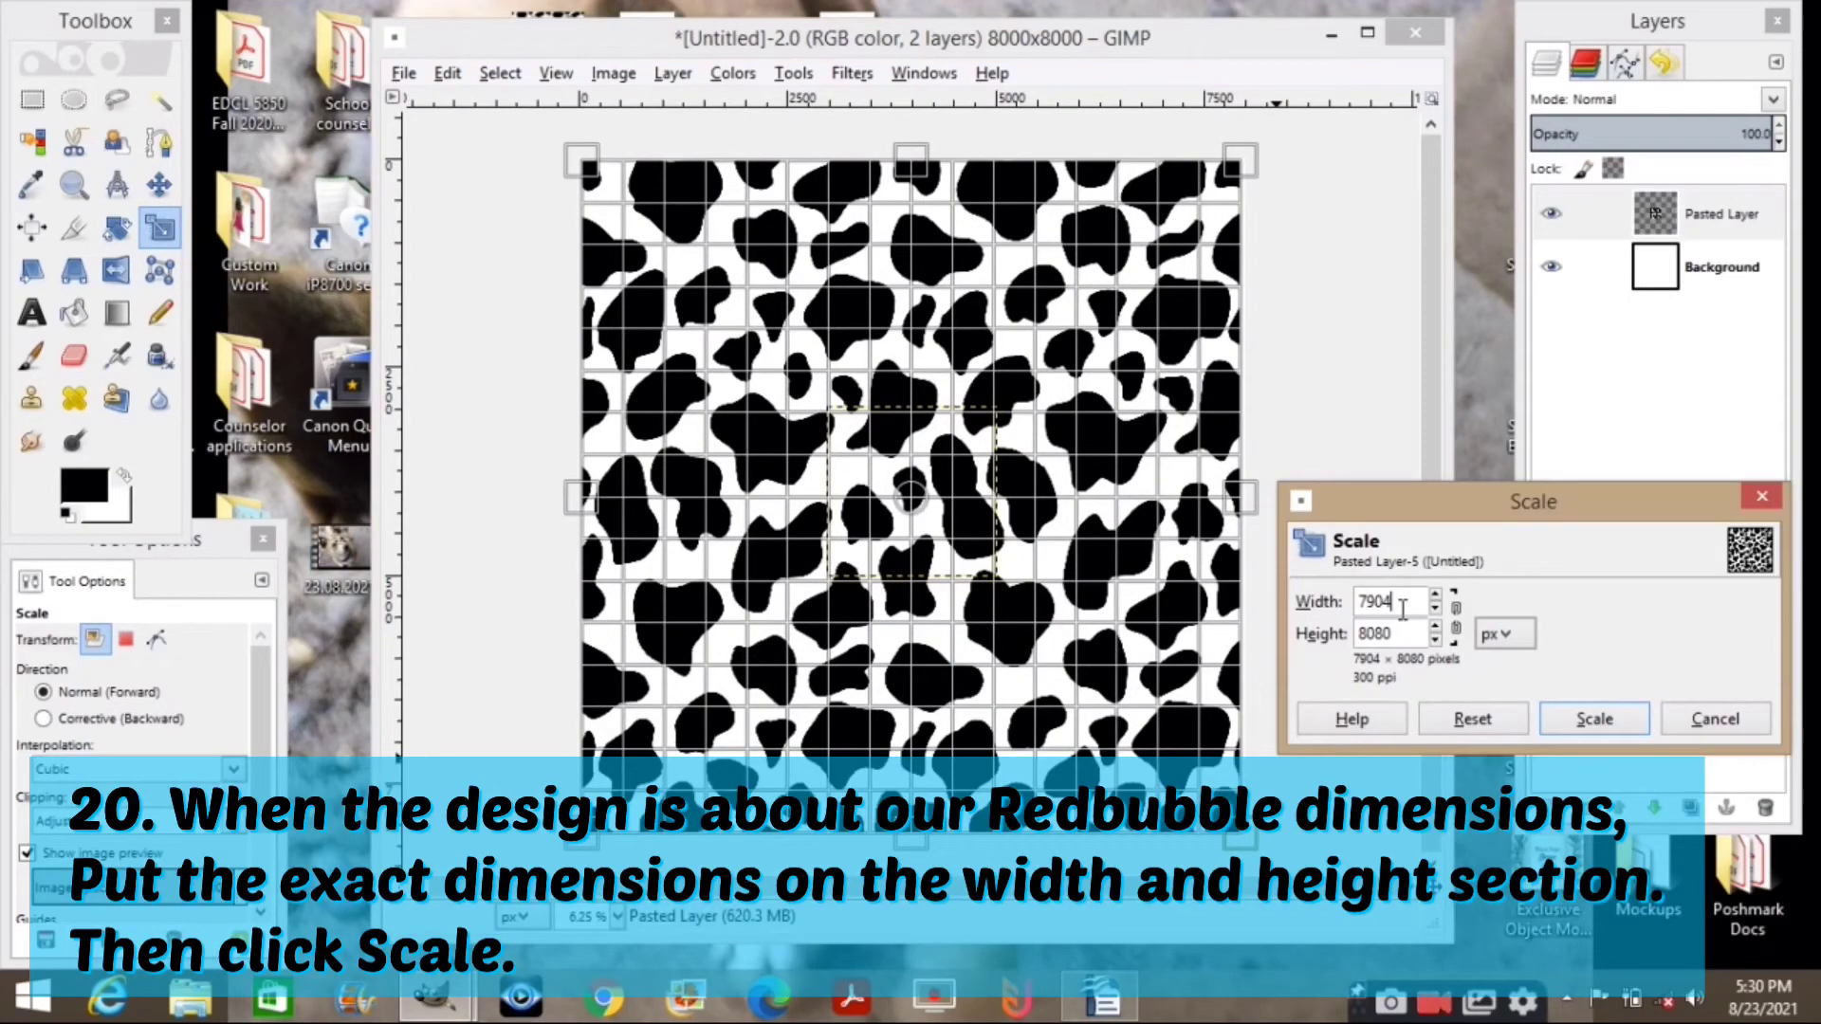
{"action": "key", "text": "BackSpace"}
{"action": "key", "text": "BackSpace"}
{"action": "key", "text": "BackSpace"}
{"action": "key", "text": "BackSpace"}
{"action": "type", "text": "8"}
{"action": "type", "text": "000"}
{"action": "left_click", "coordinate": [1396, 633]}
{"action": "key", "text": "BackSpace"}
{"action": "key", "text": "BackSpace"}
{"action": "type", "text": "00"}
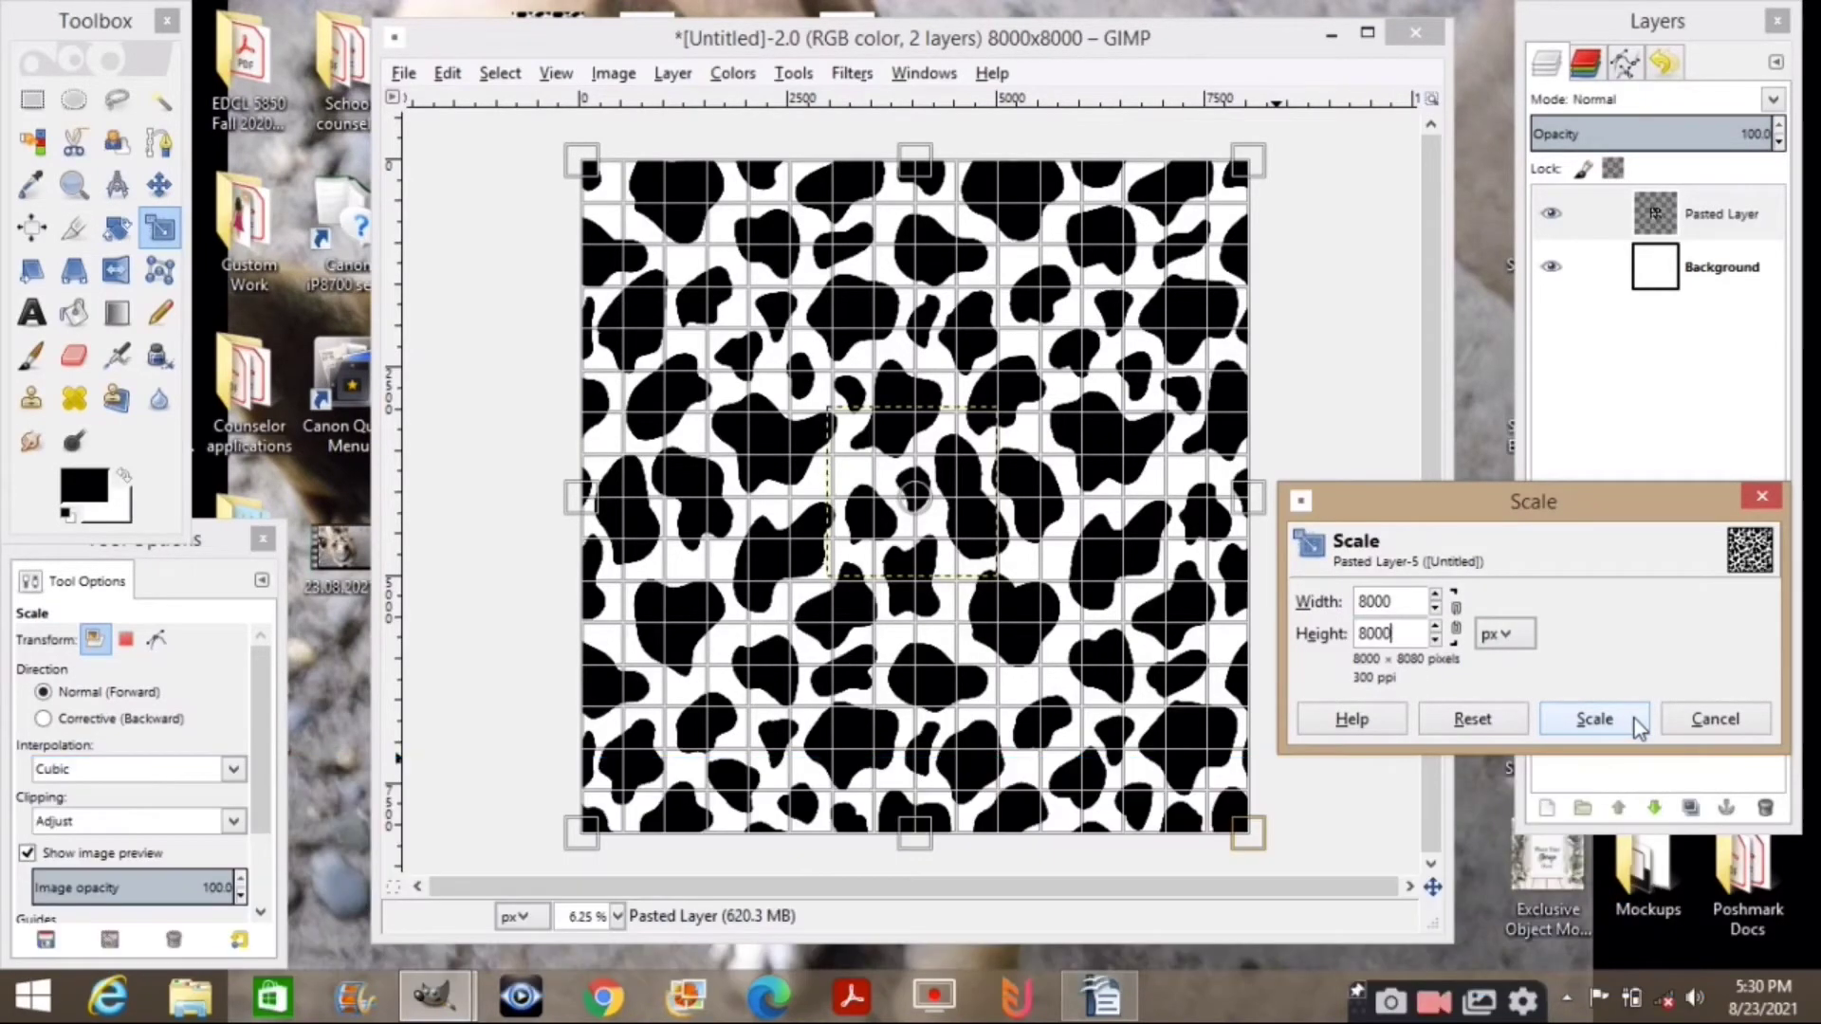
Apply the 8000 × 8000 scaling to the cow-print layer.
{"action": "left_click", "coordinate": [1594, 718]}
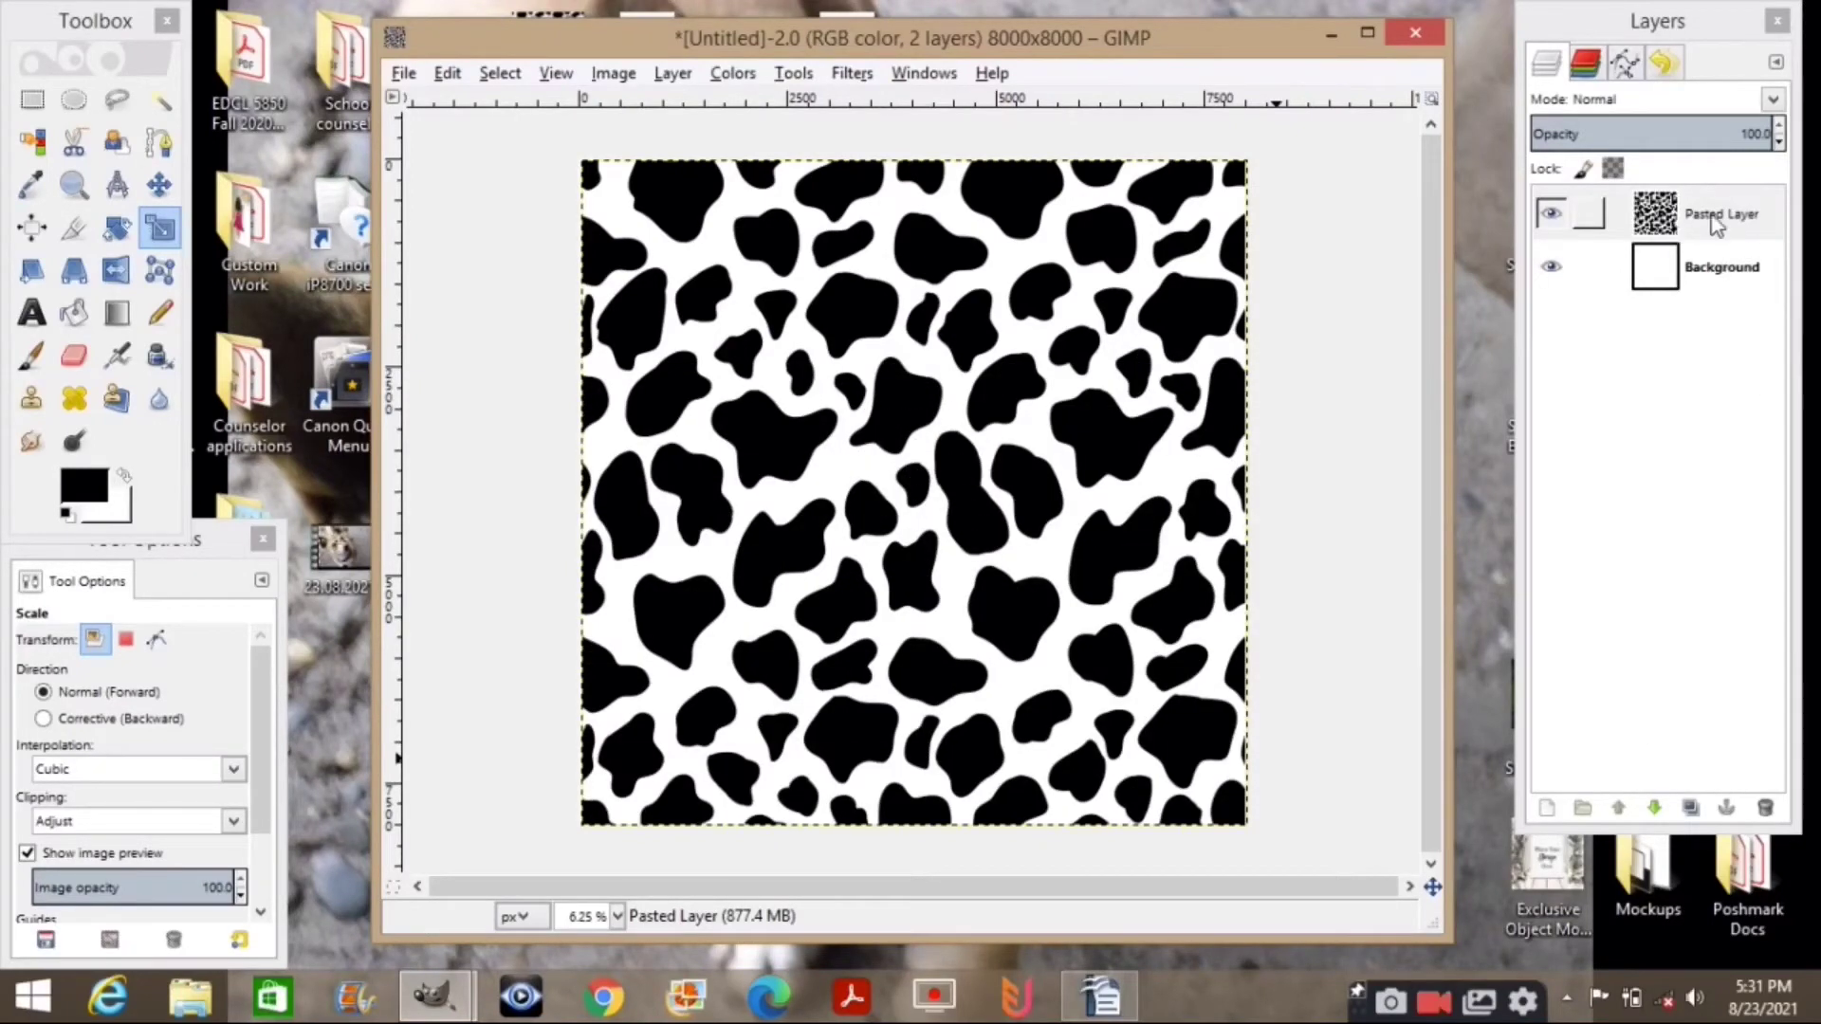
Hide the Background layer and select the cow-print Pasted Layer.
{"action": "left_click", "coordinate": [1555, 270]}
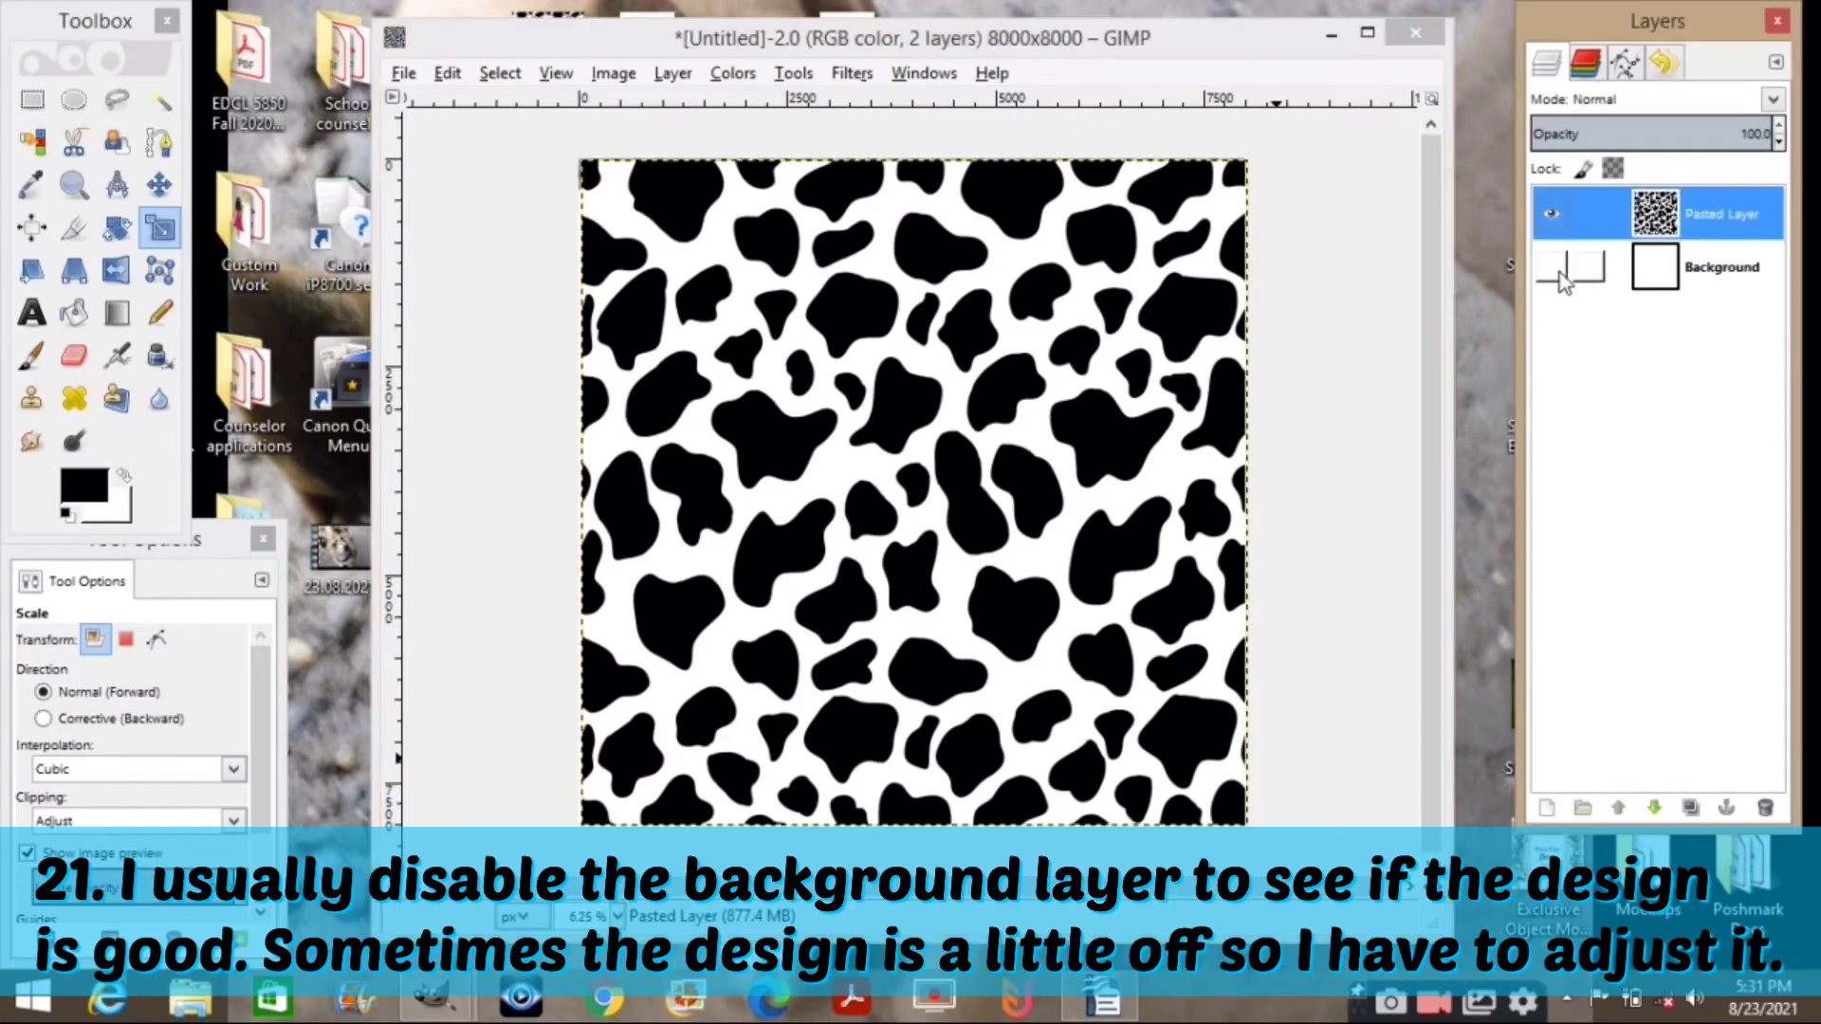
{"action": "left_click", "coordinate": [1724, 254]}
{"action": "left_click", "coordinate": [1721, 214]}
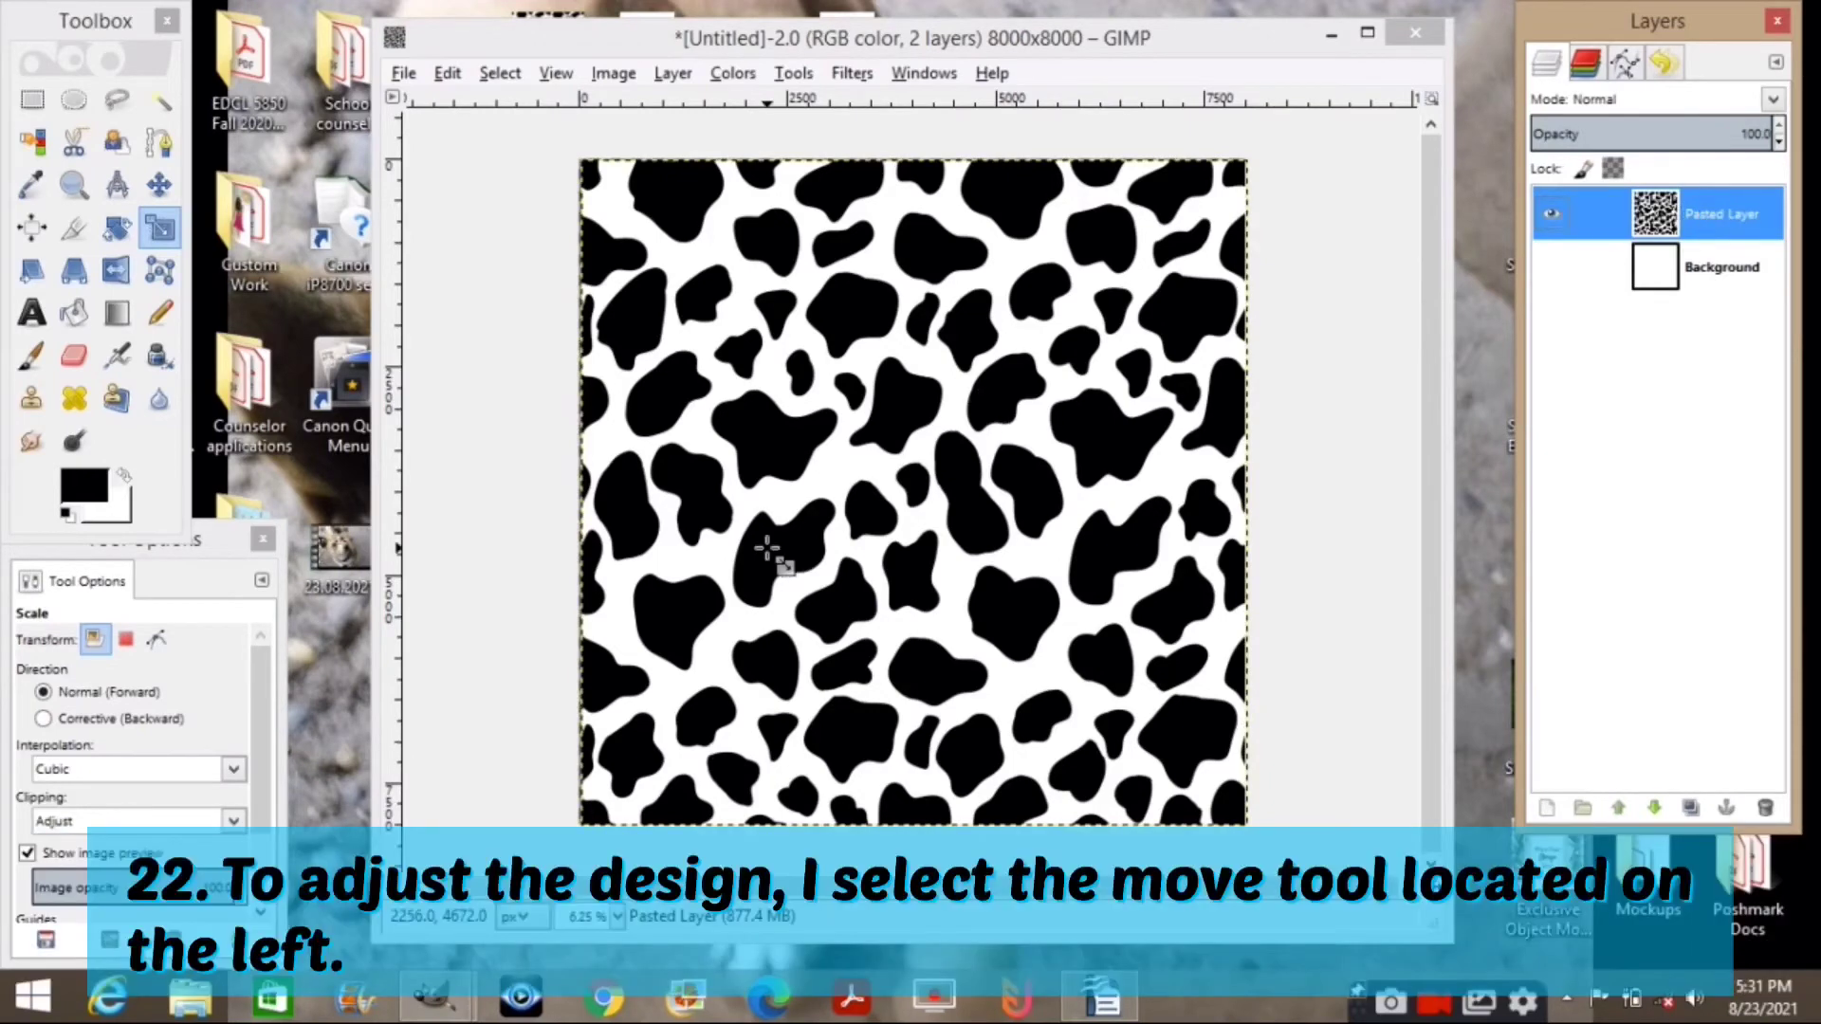
Nudge the cow-print layer into alignment using Move tool in active-layer mode.
{"action": "left_click", "coordinate": [161, 190]}
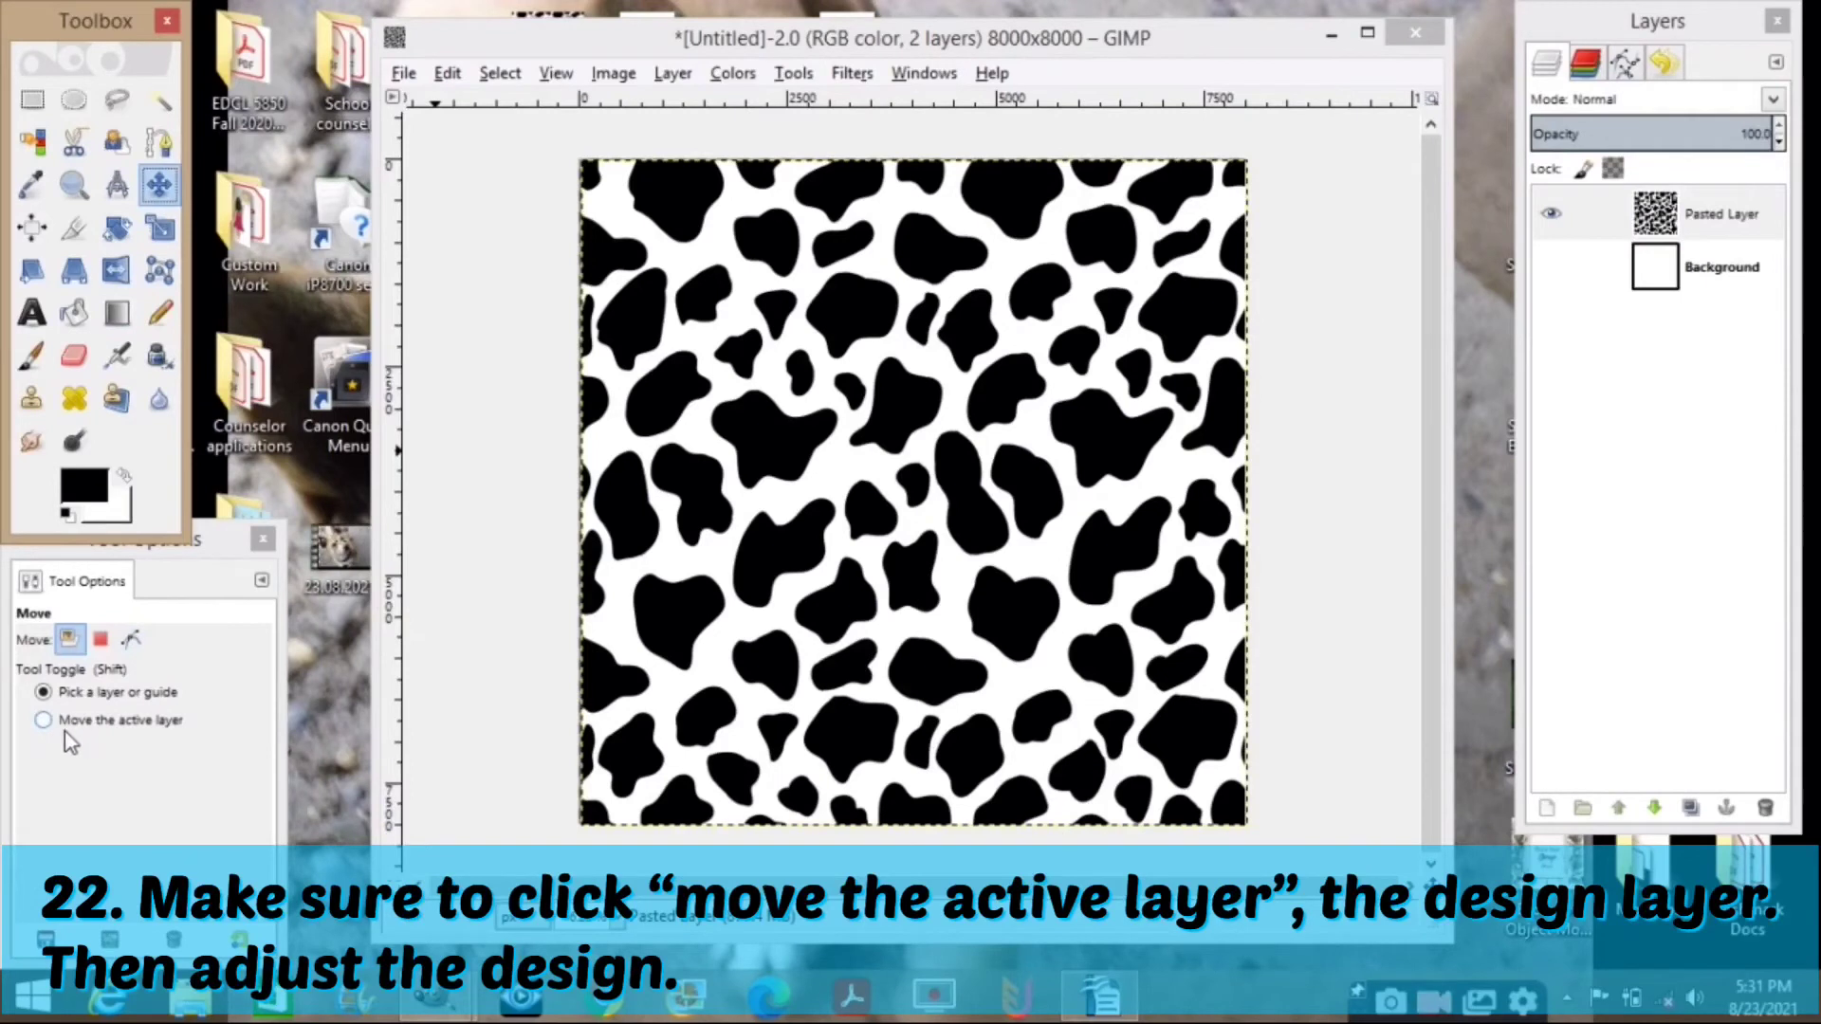
{"action": "left_click", "coordinate": [70, 723]}
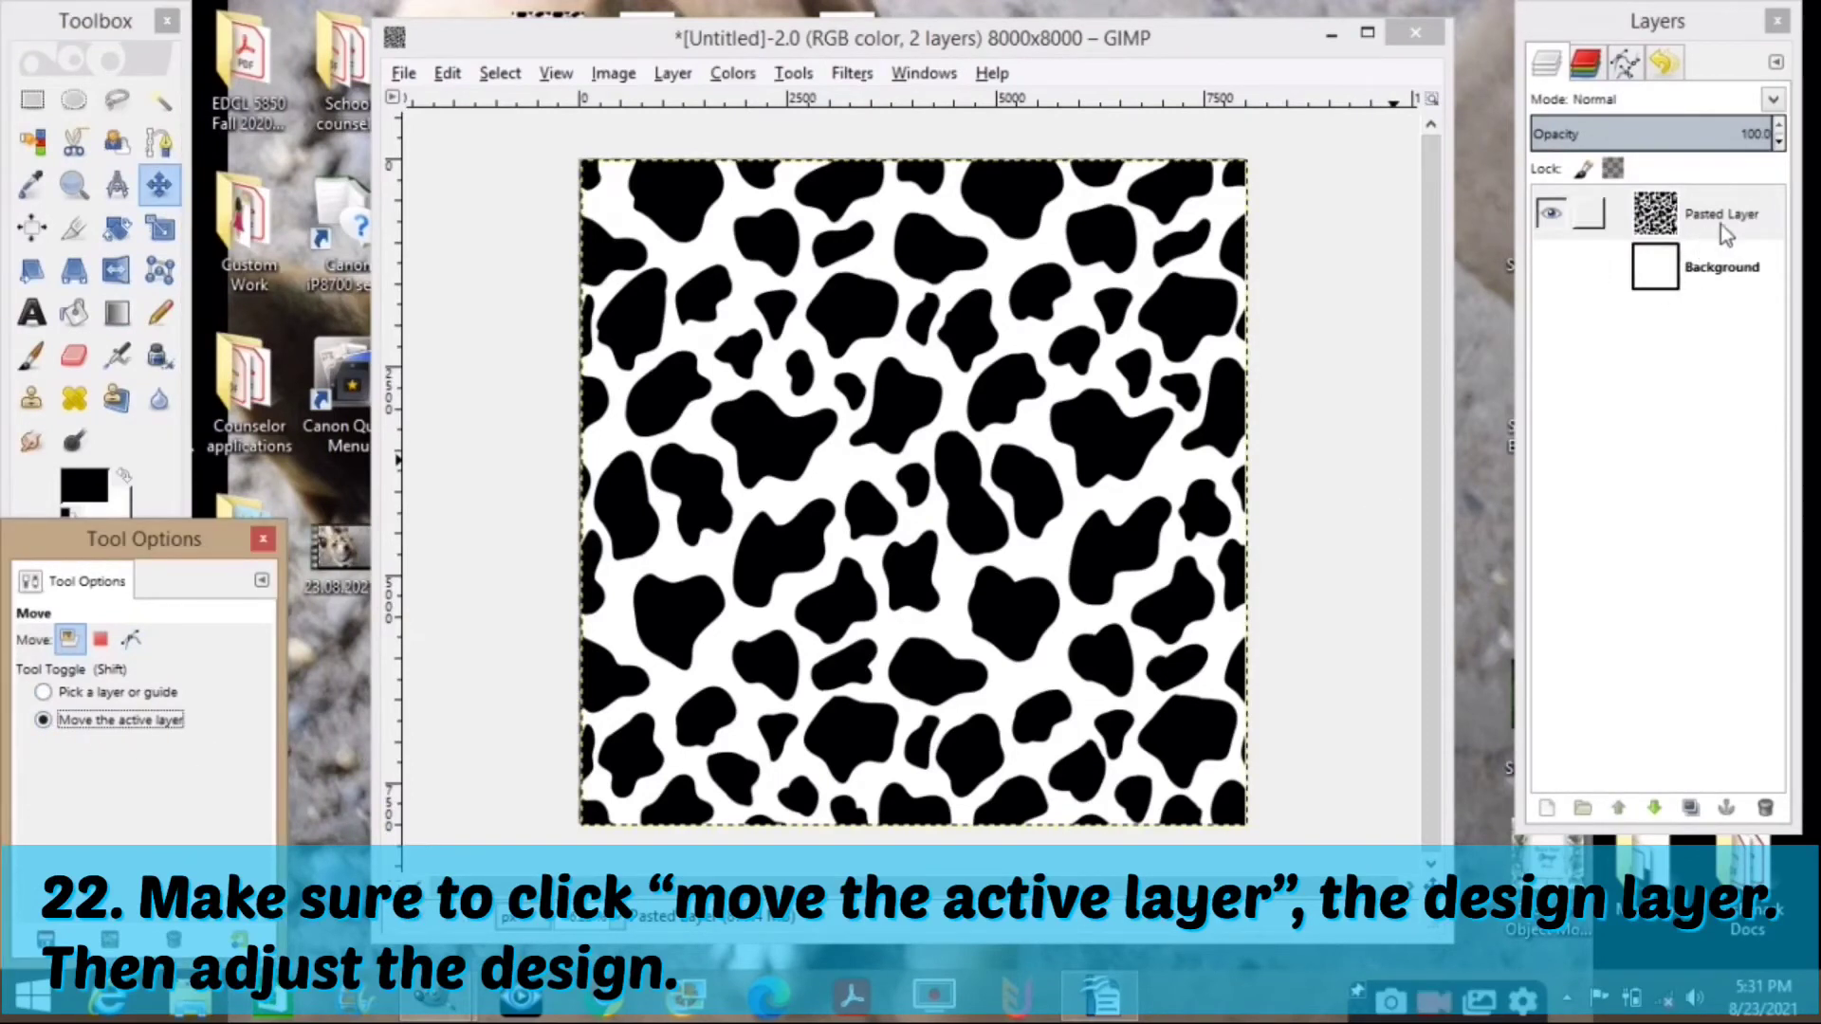
{"action": "left_click", "coordinate": [1052, 552]}
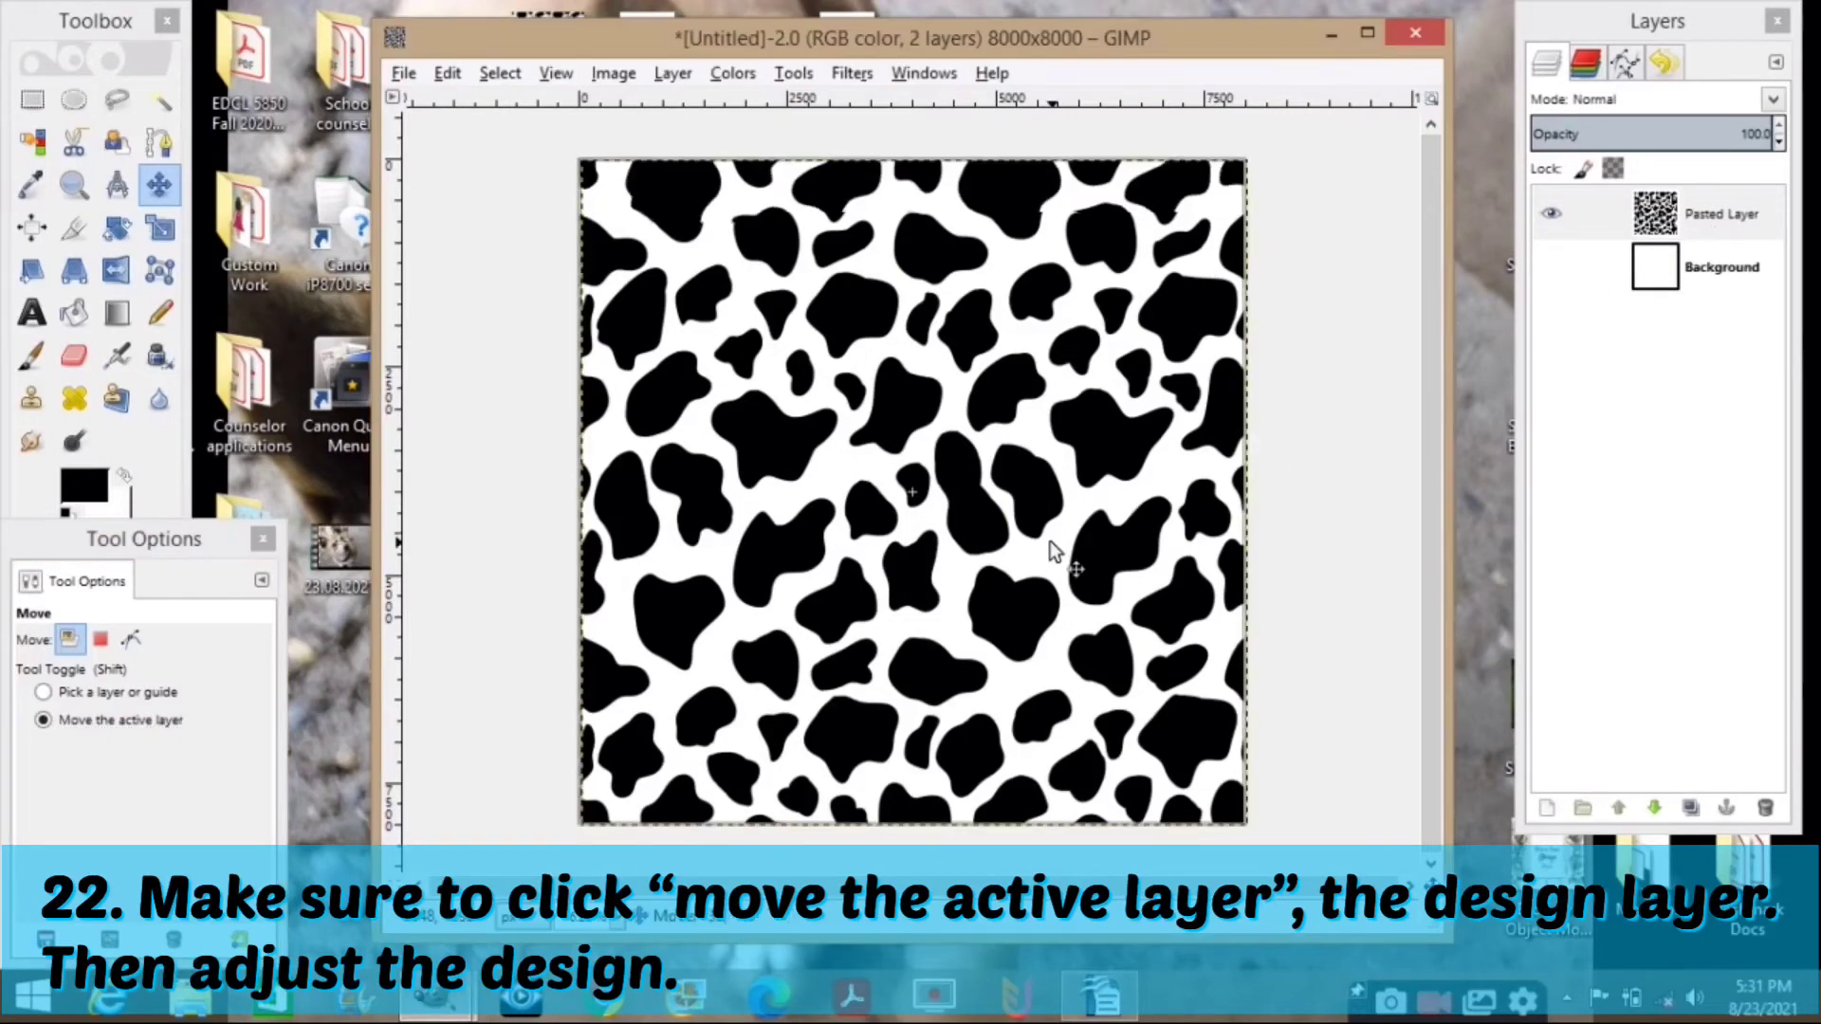
{"action": "left_click_drag", "start_coordinate": [1051, 543], "coordinate": [1166, 545]}
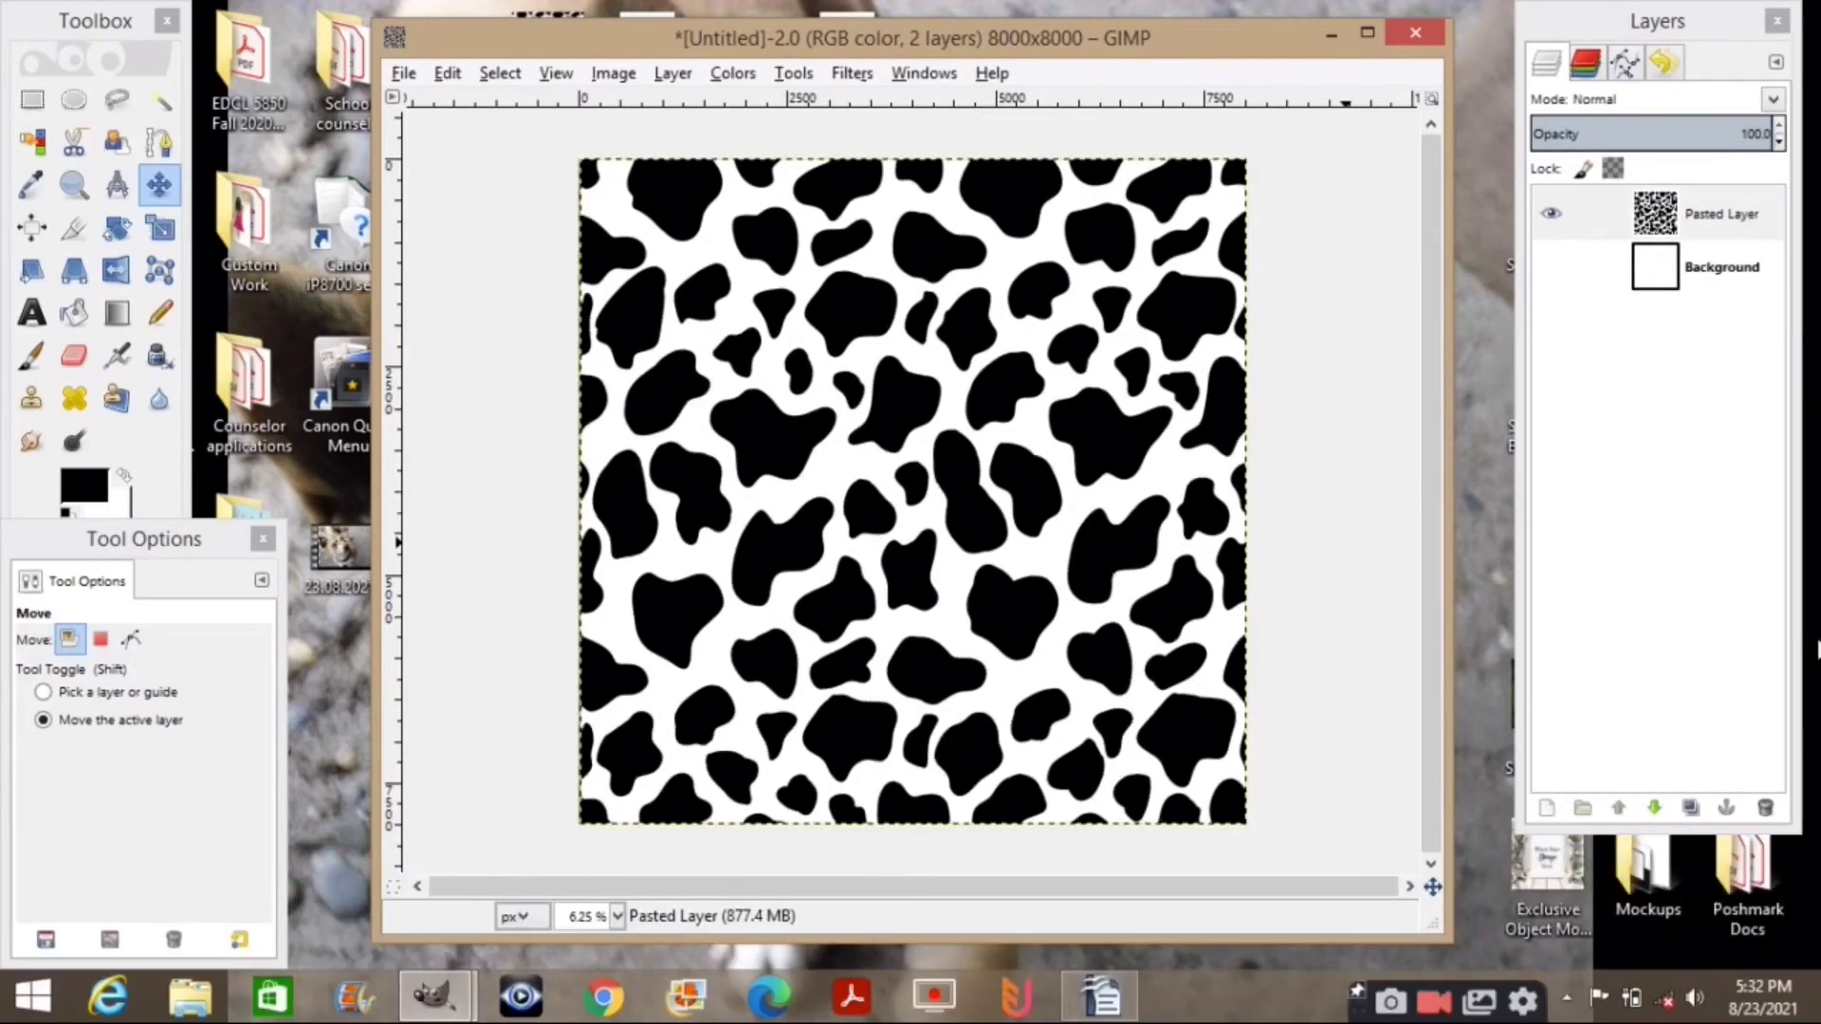
{"action": "left_click", "coordinate": [1722, 281]}
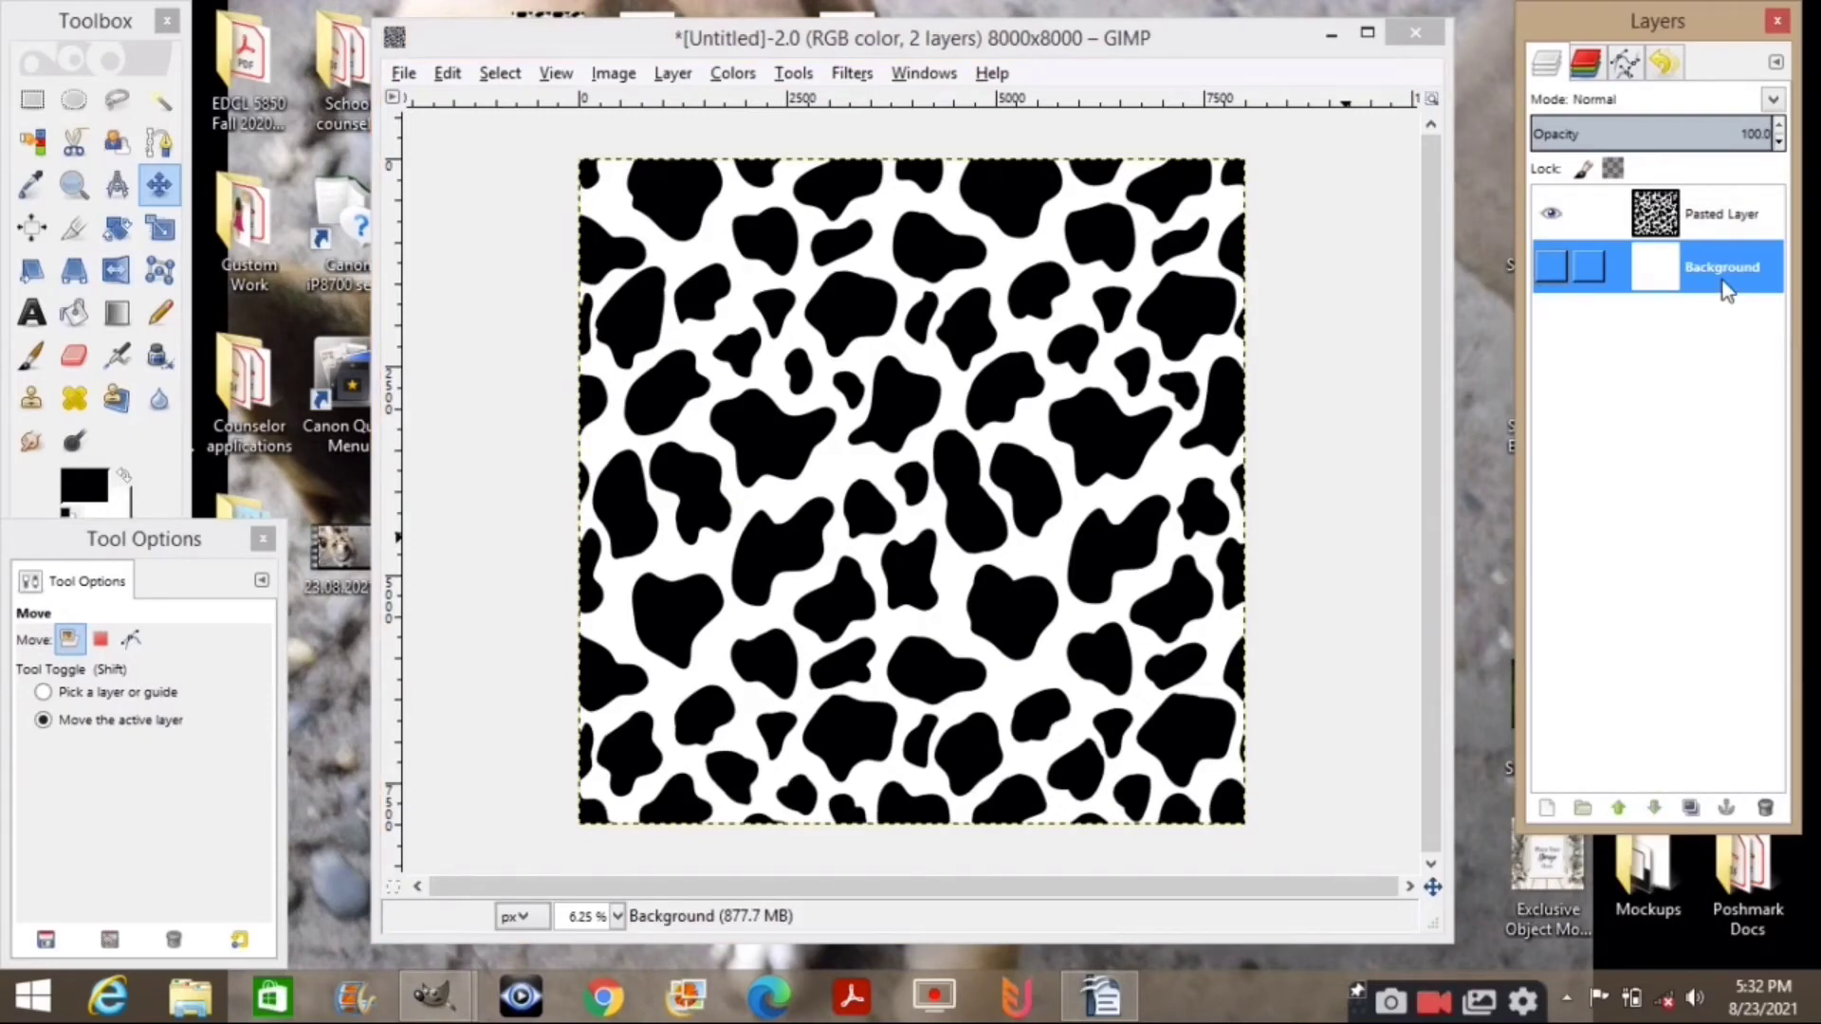
{"action": "left_click", "coordinate": [1721, 216]}
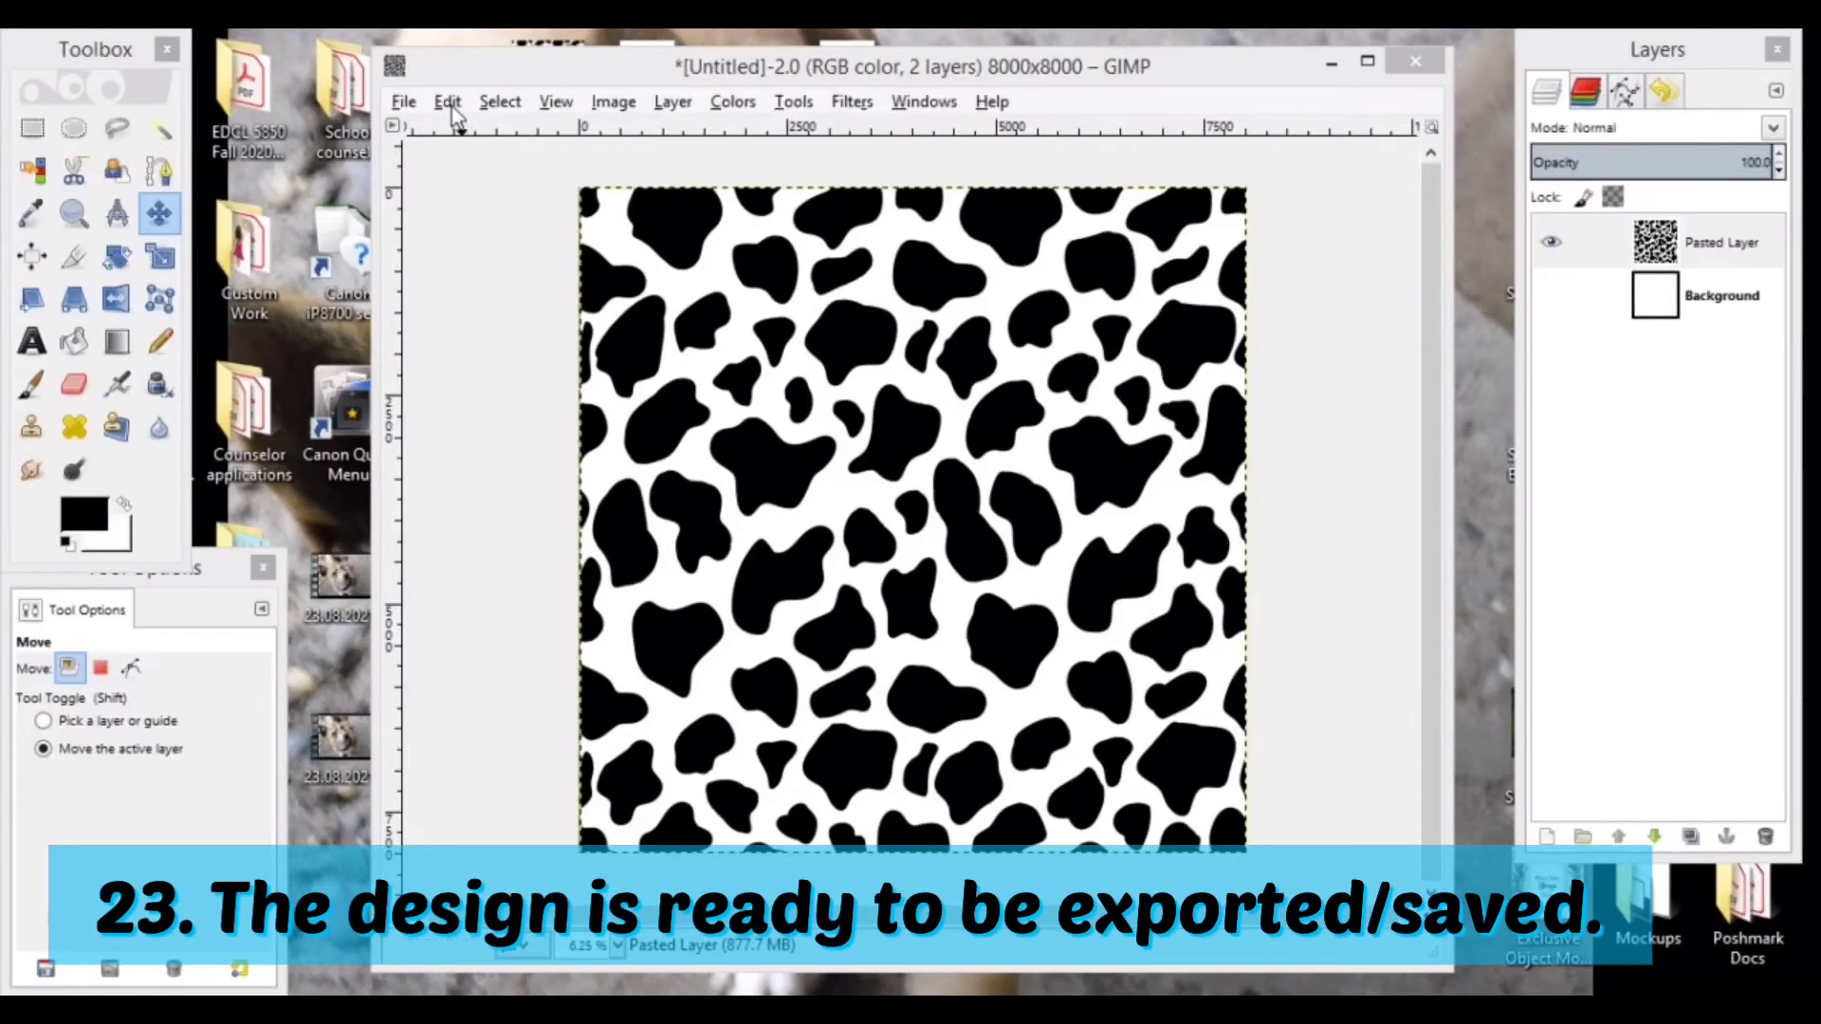
Set up an export named Cow Print Pattern.png in the Desktop folder.
{"action": "left_click", "coordinate": [404, 102]}
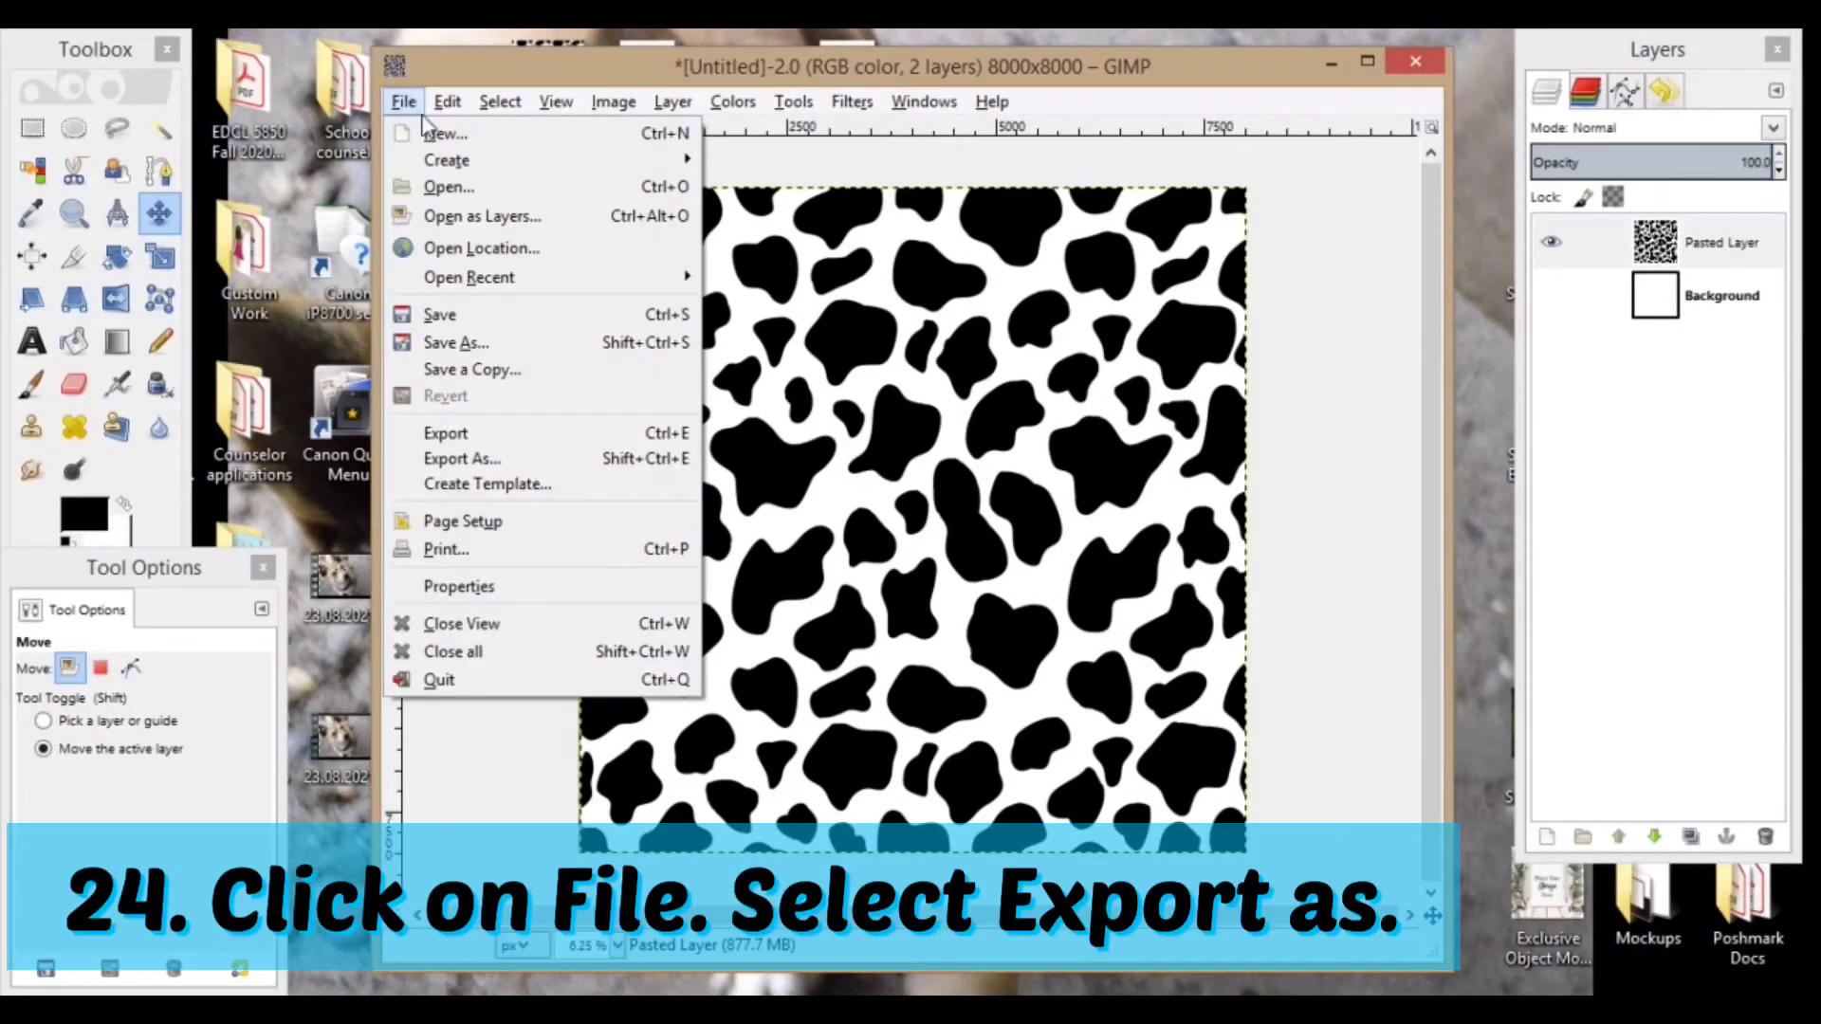
{"action": "left_click", "coordinate": [470, 461]}
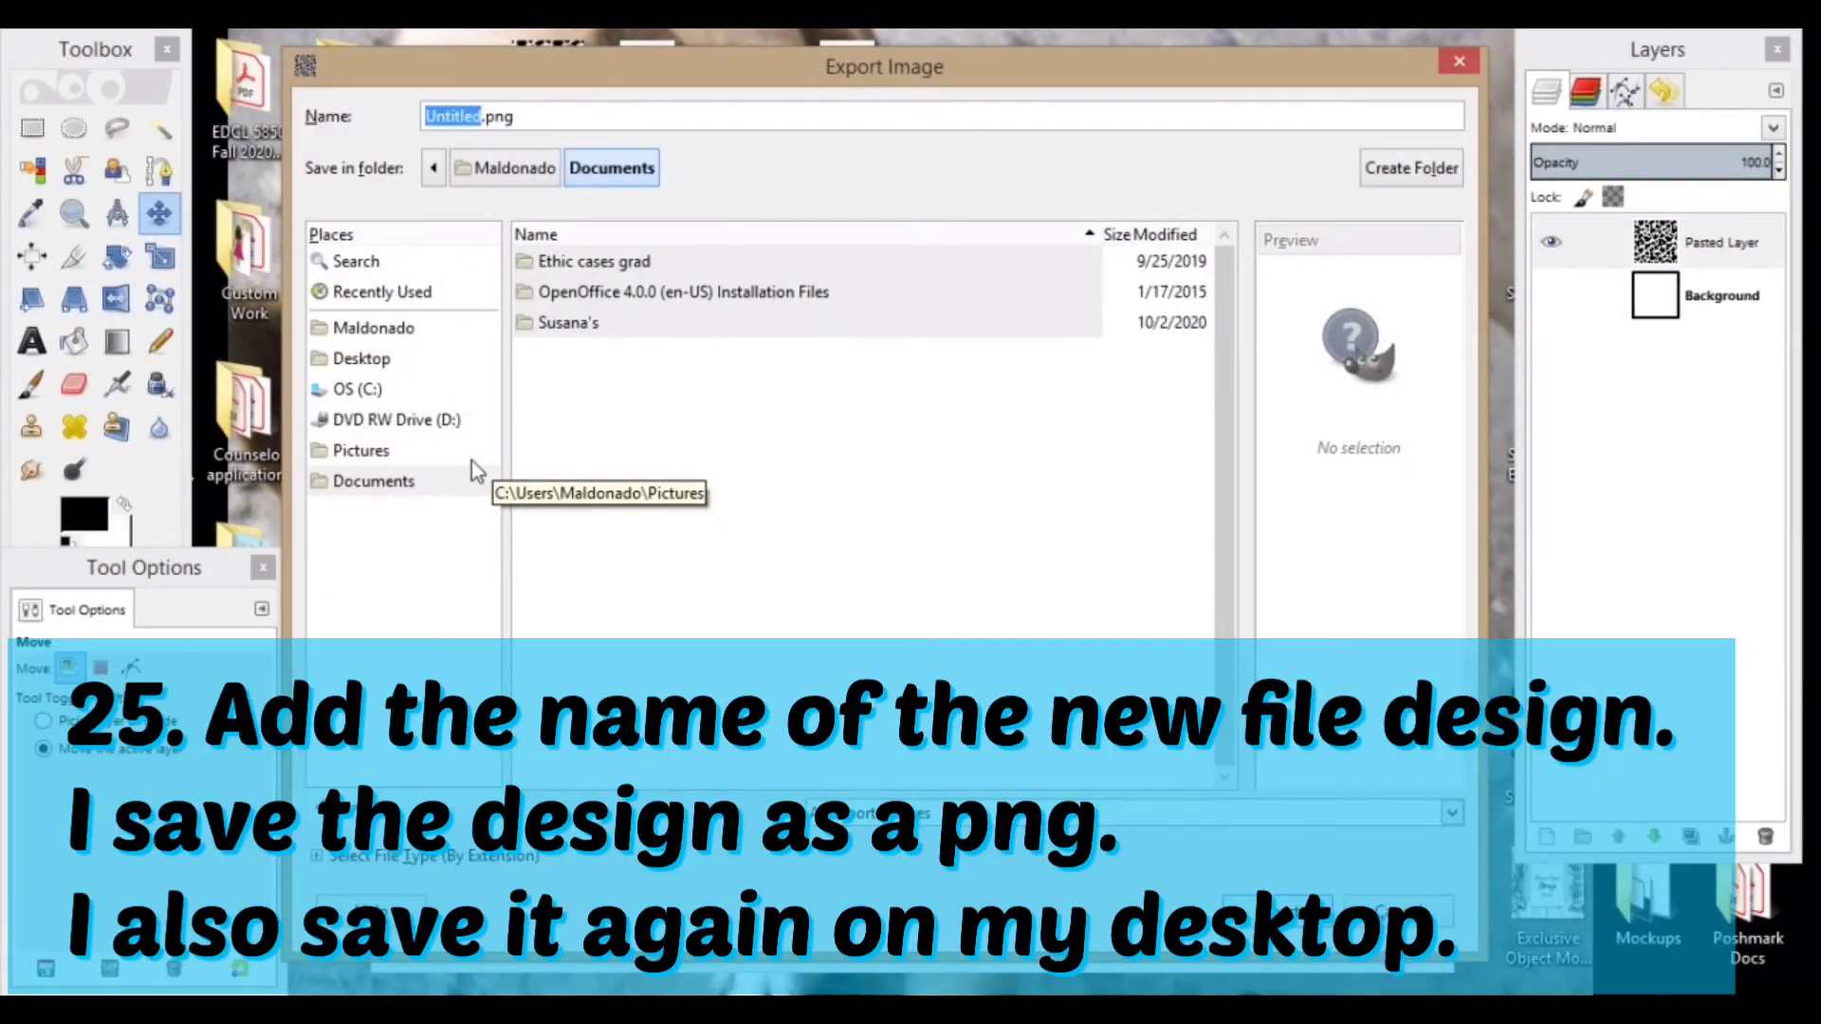
{"action": "key", "text": "BackSpace"}
{"action": "type", "text": "Cow"}
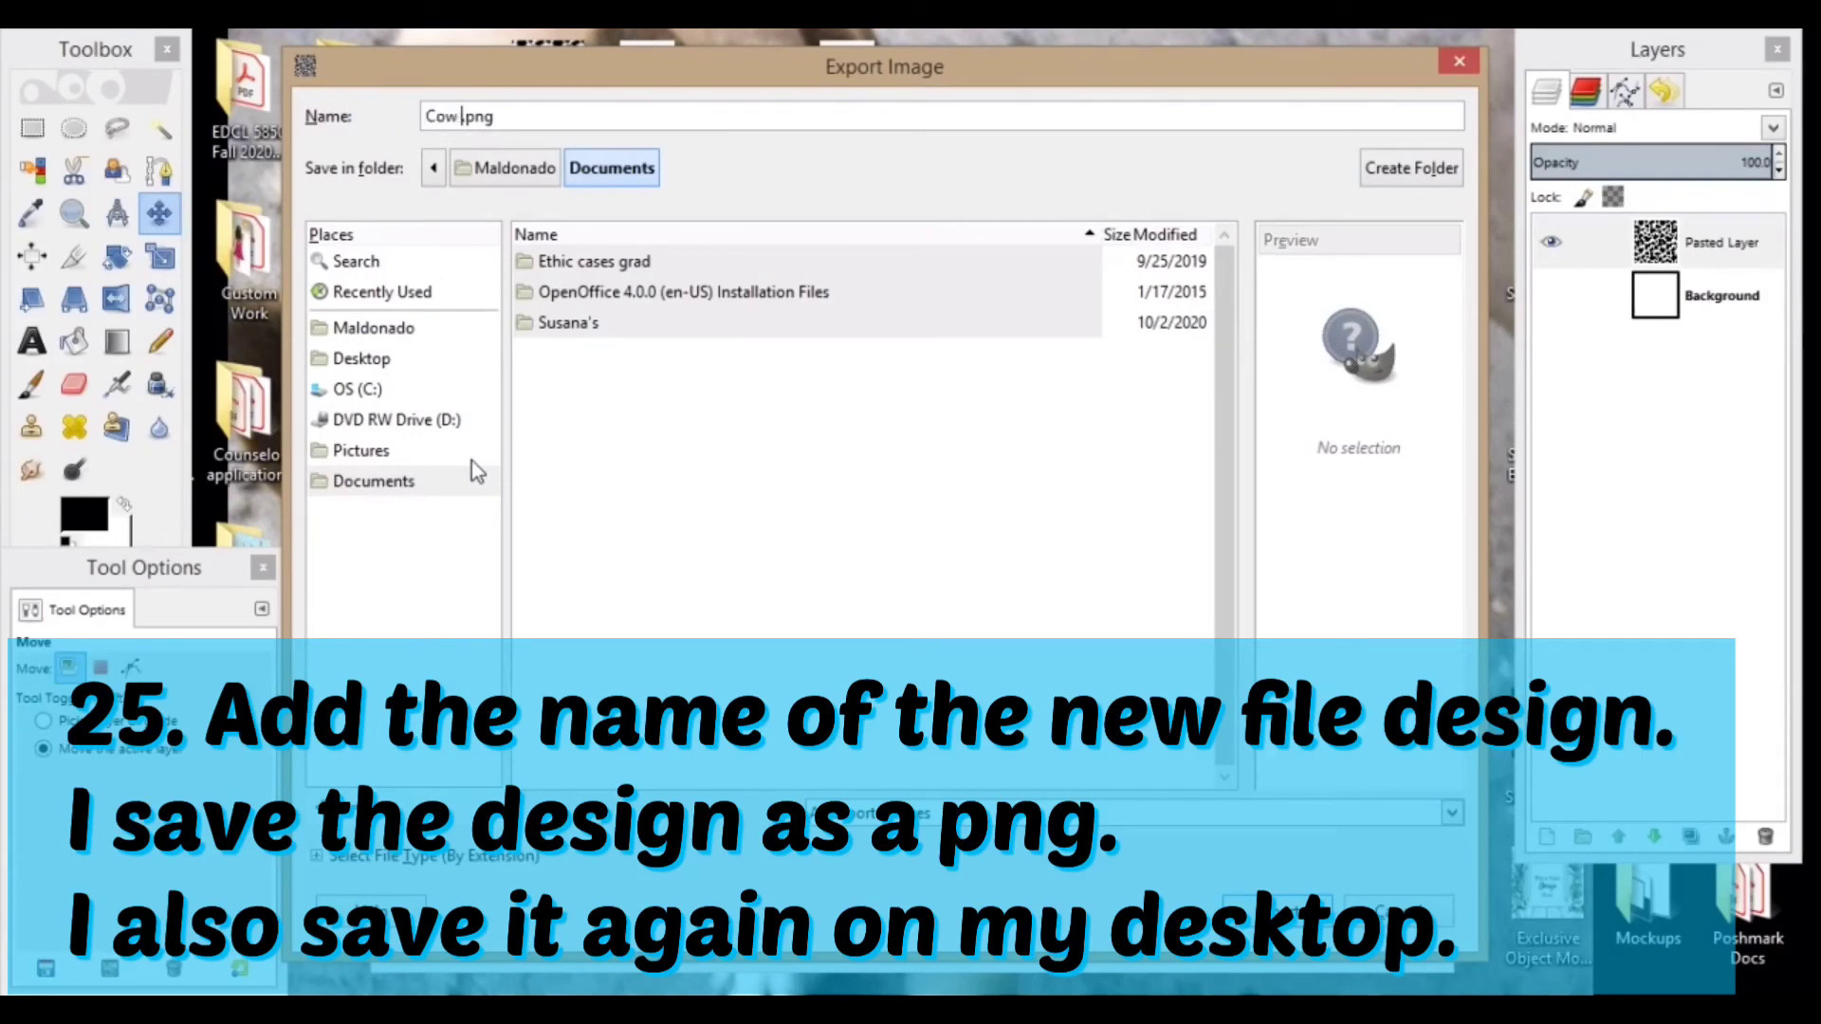
{"action": "type", "text": " Print P"}
{"action": "type", "text": "attern"}
{"action": "double_click", "coordinate": [569, 116]}
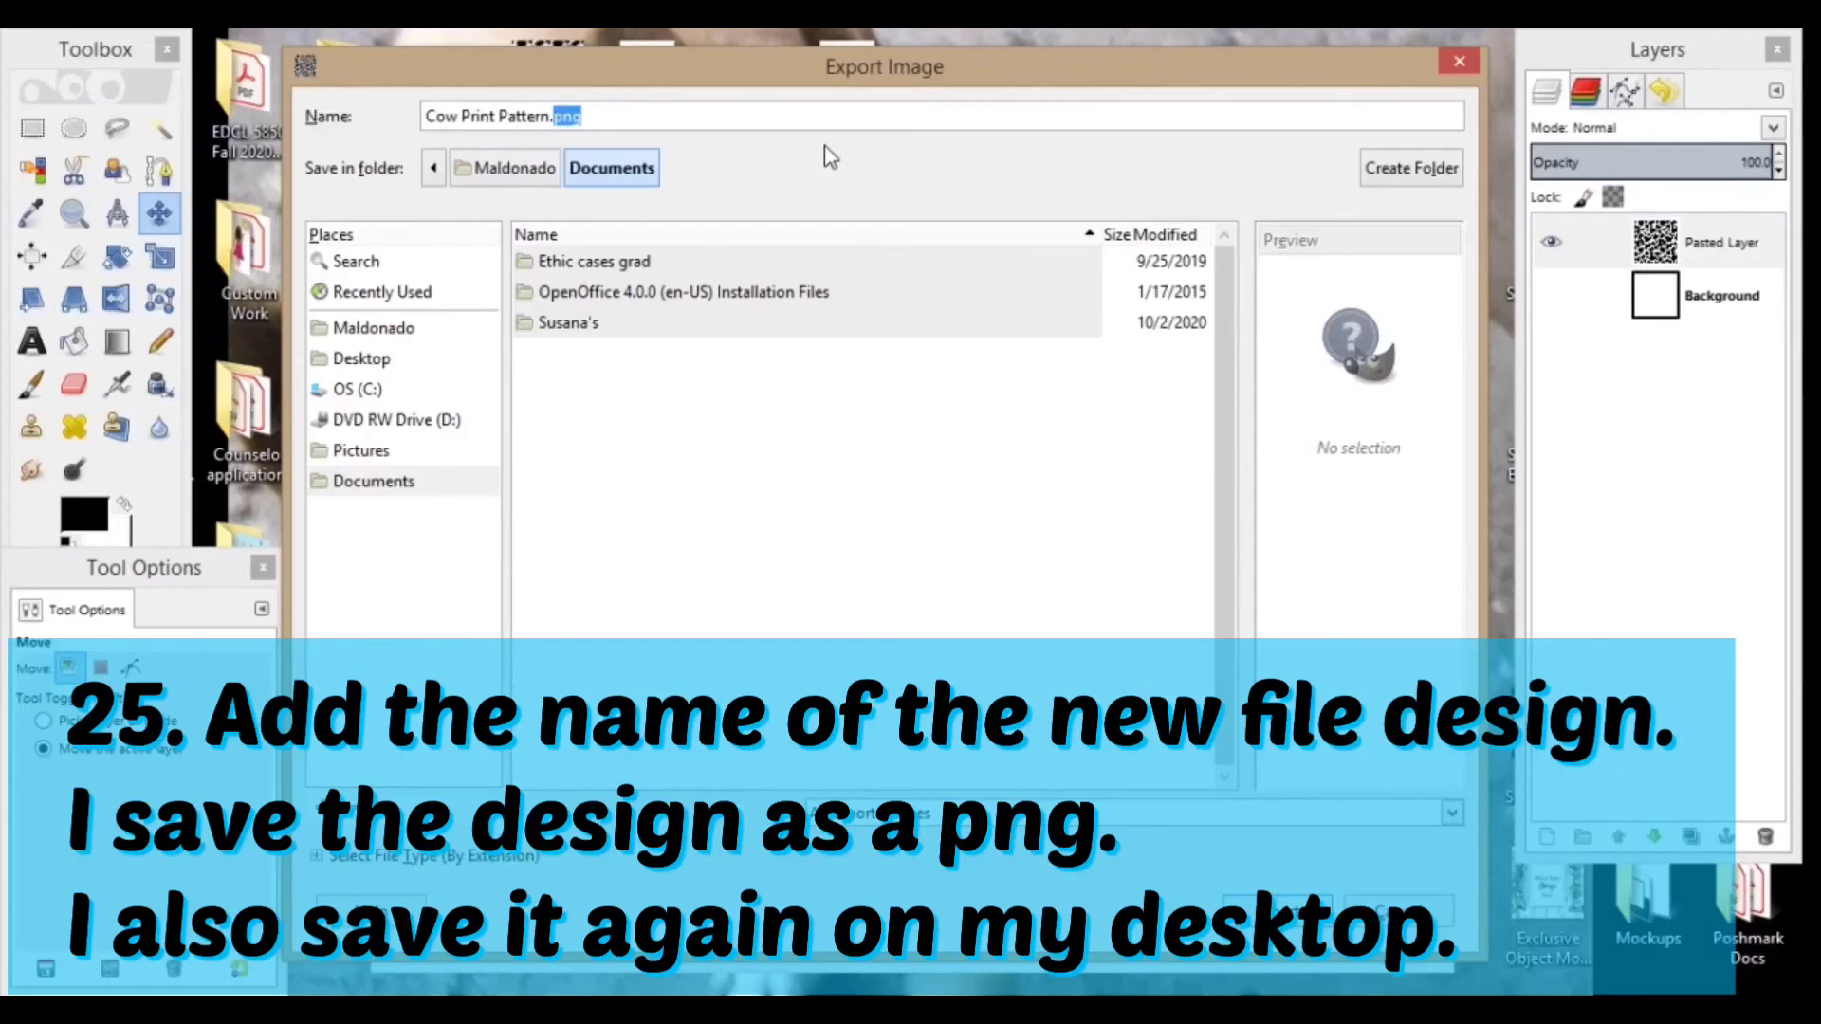
{"action": "left_click", "coordinate": [678, 121]}
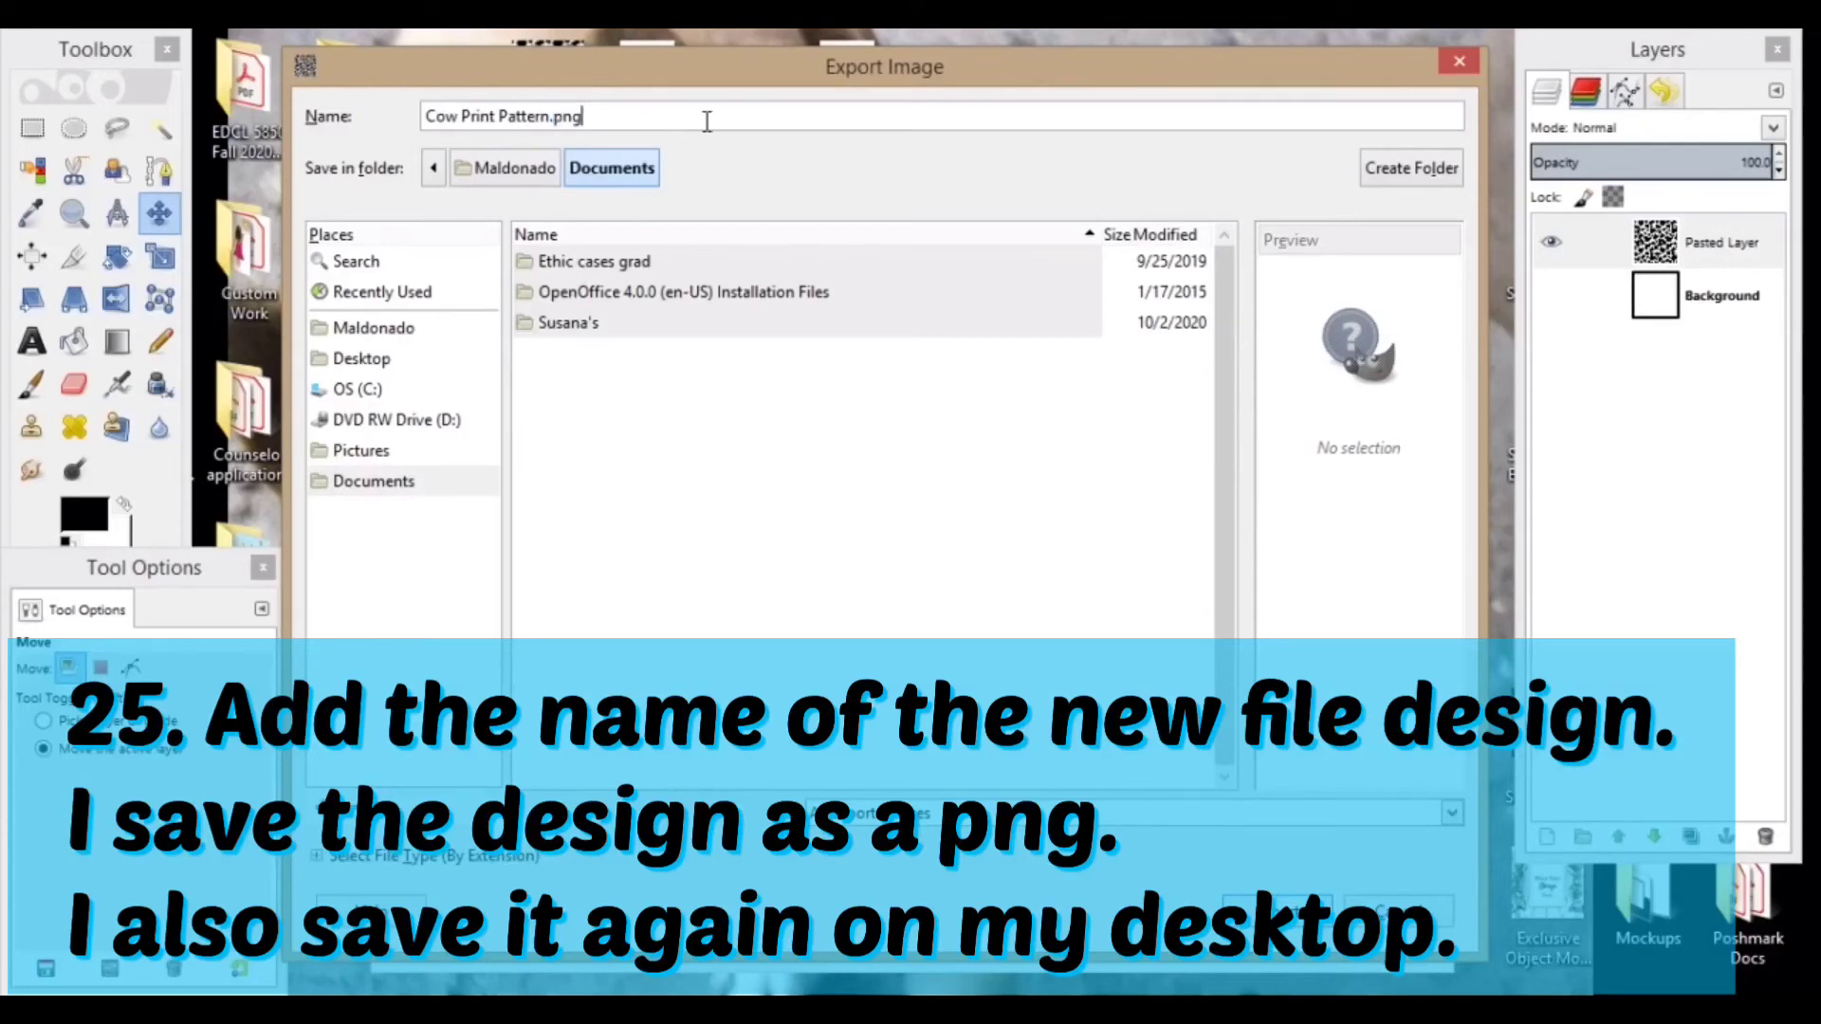
{"action": "left_click", "coordinate": [376, 366]}
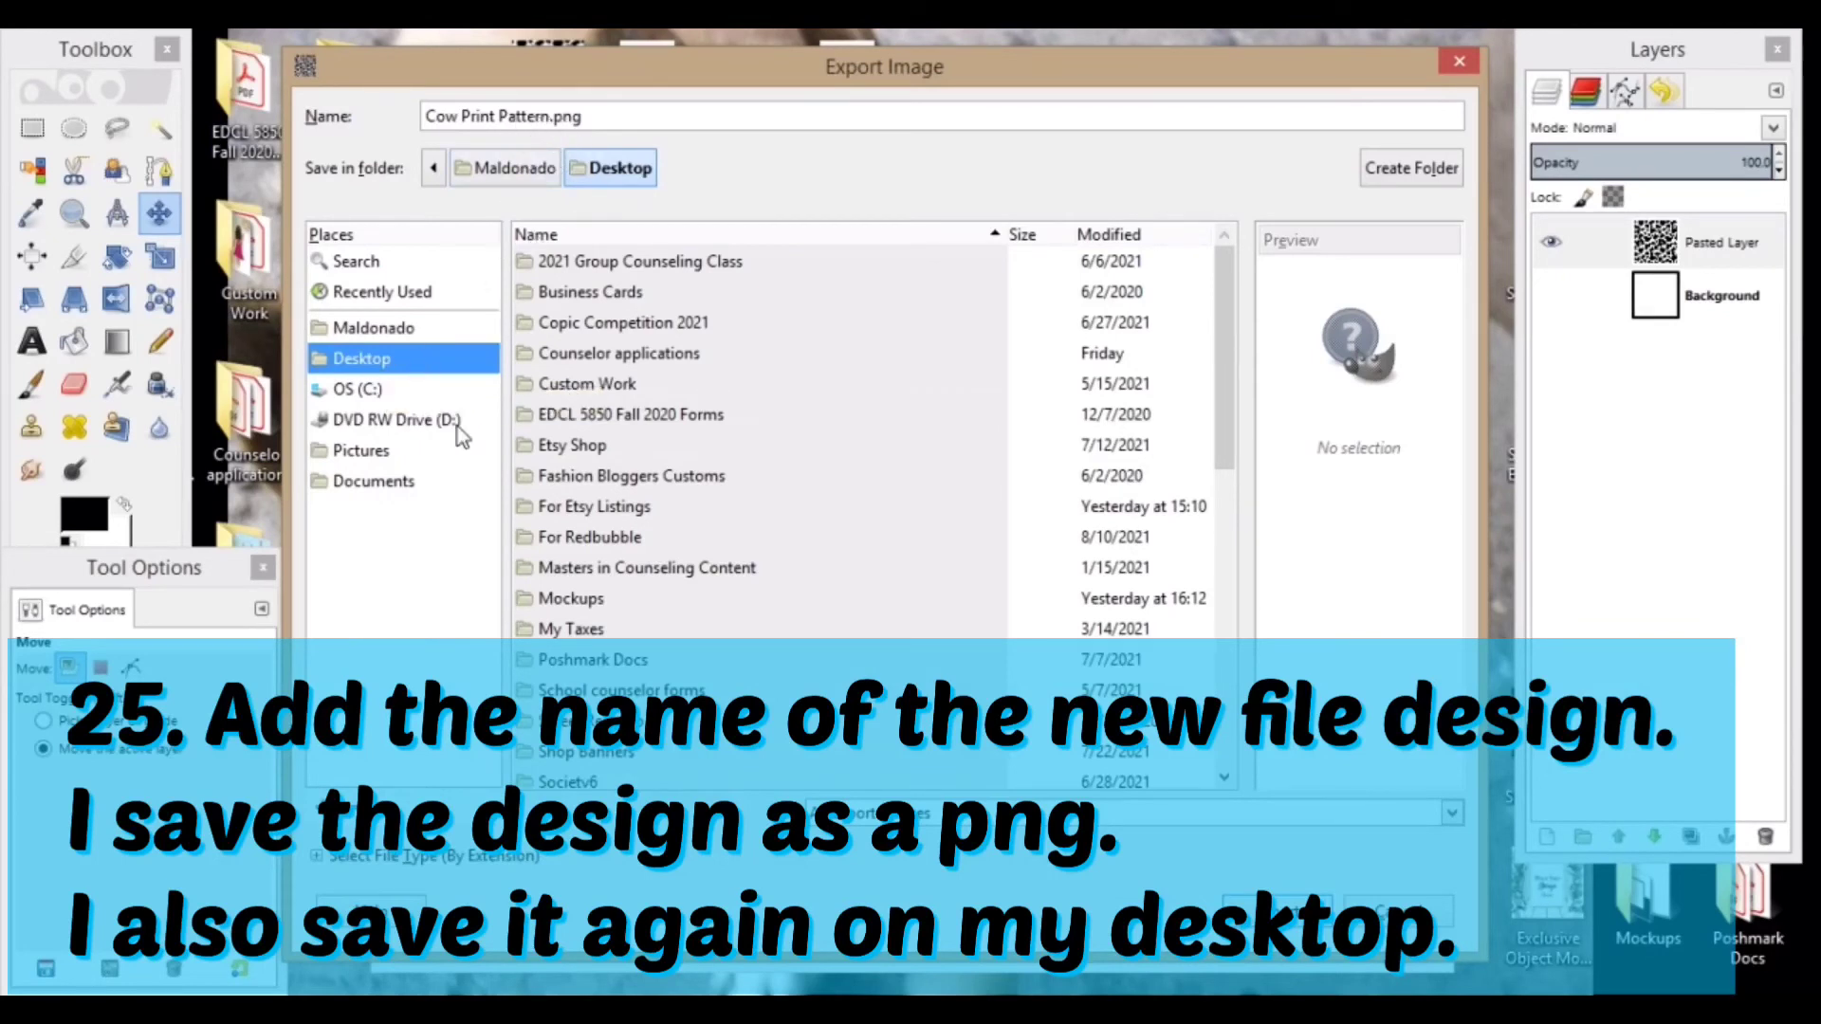
Export Cow Print Pattern.png using the default PNG settings.
{"action": "left_click", "coordinate": [1242, 910]}
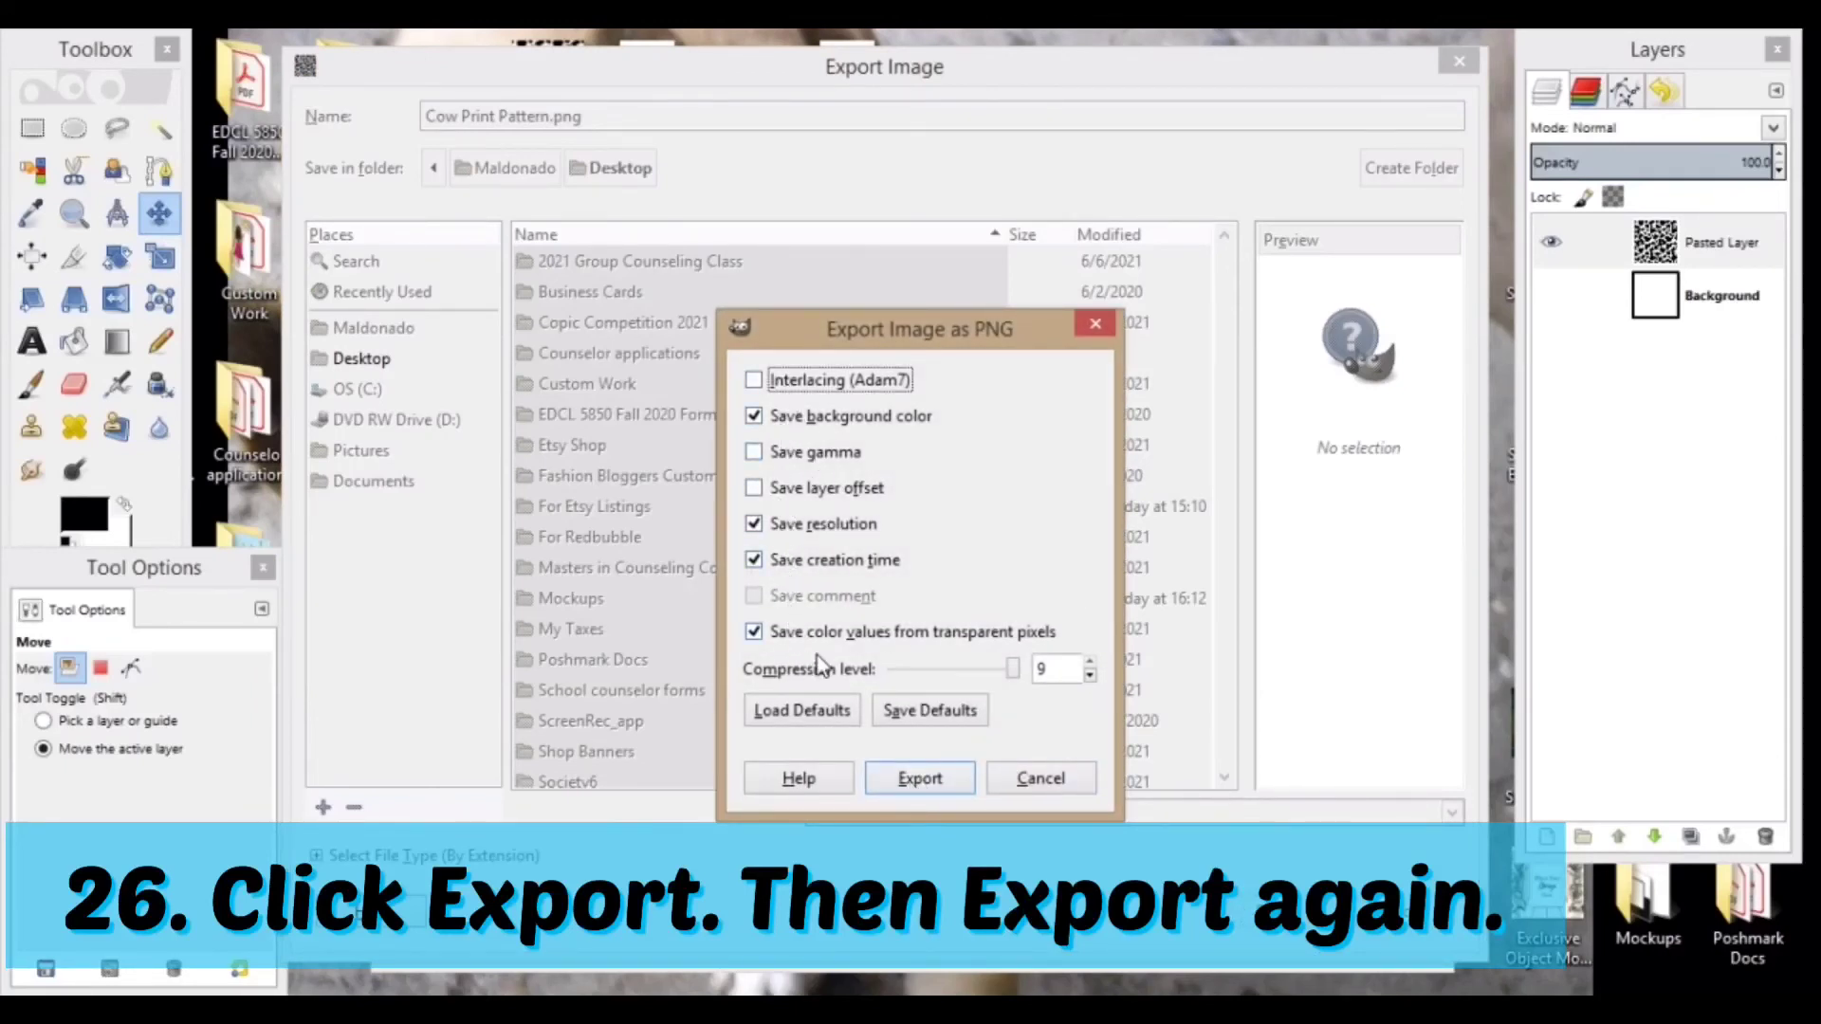
{"action": "left_click", "coordinate": [937, 774]}
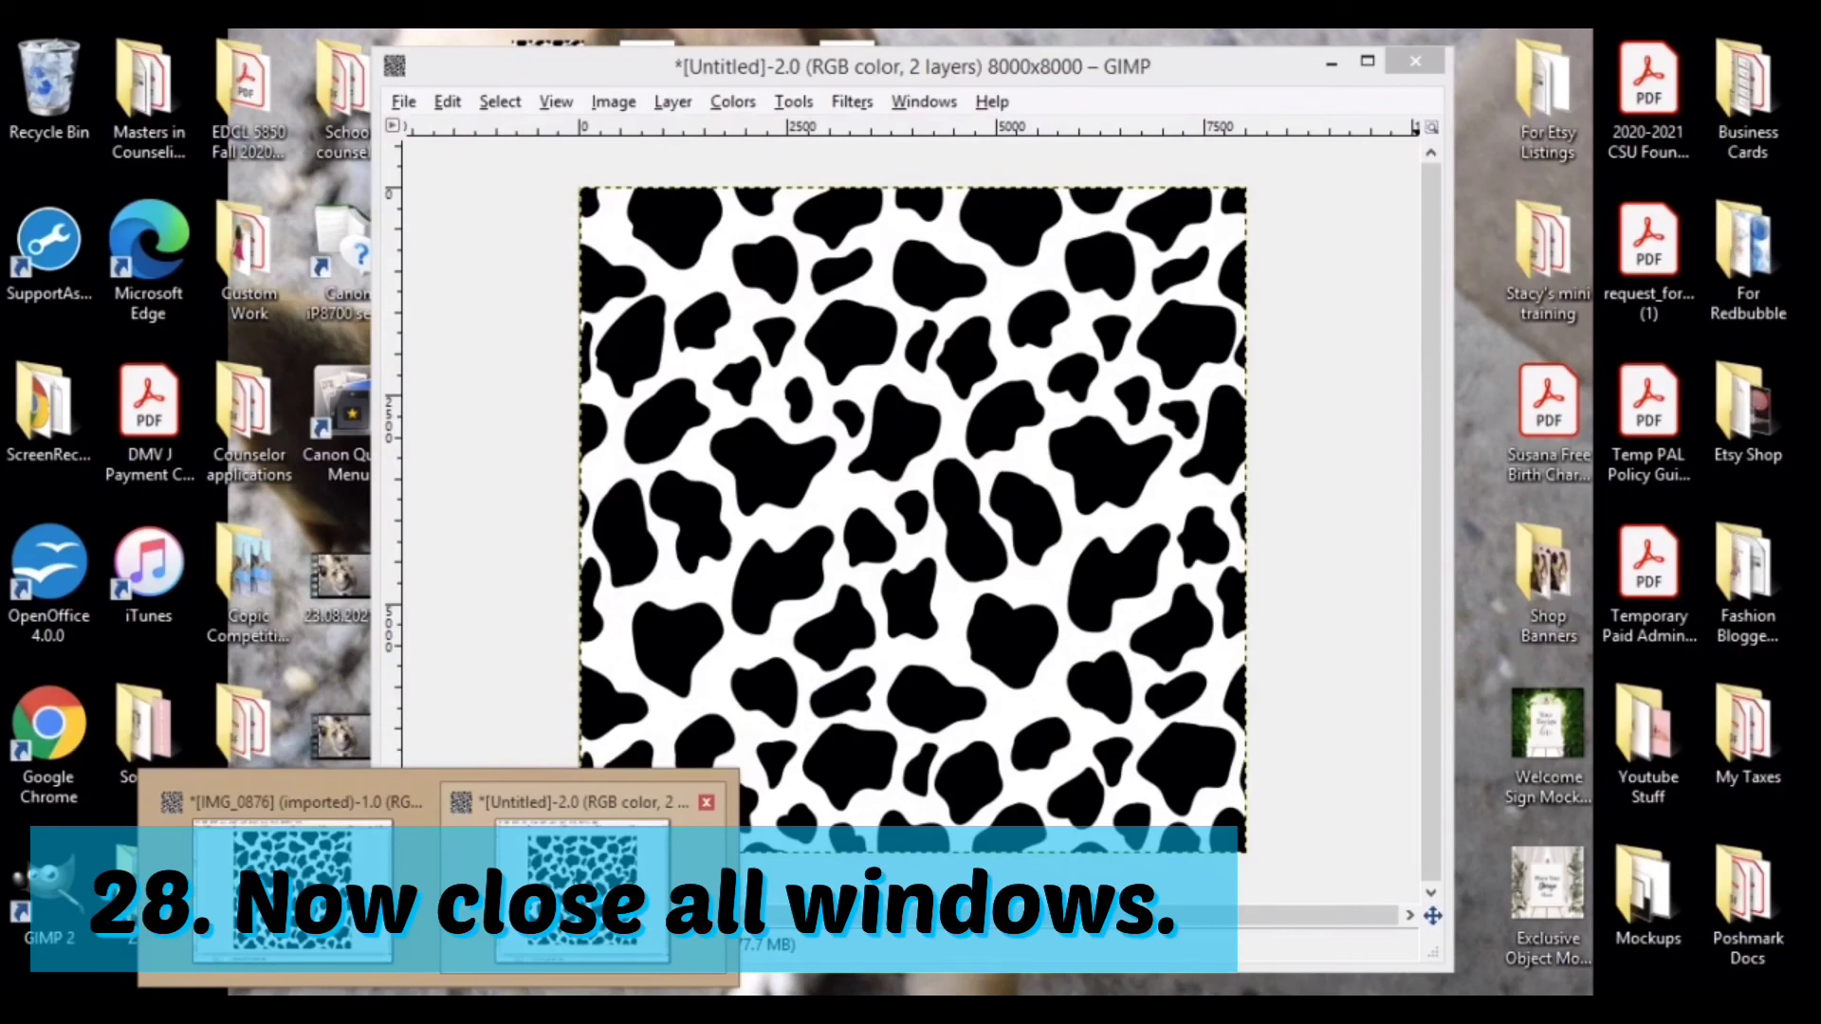
Close the pattern and IMG_0876 images without saving, then quit GIMP.
{"action": "left_click", "coordinate": [582, 882]}
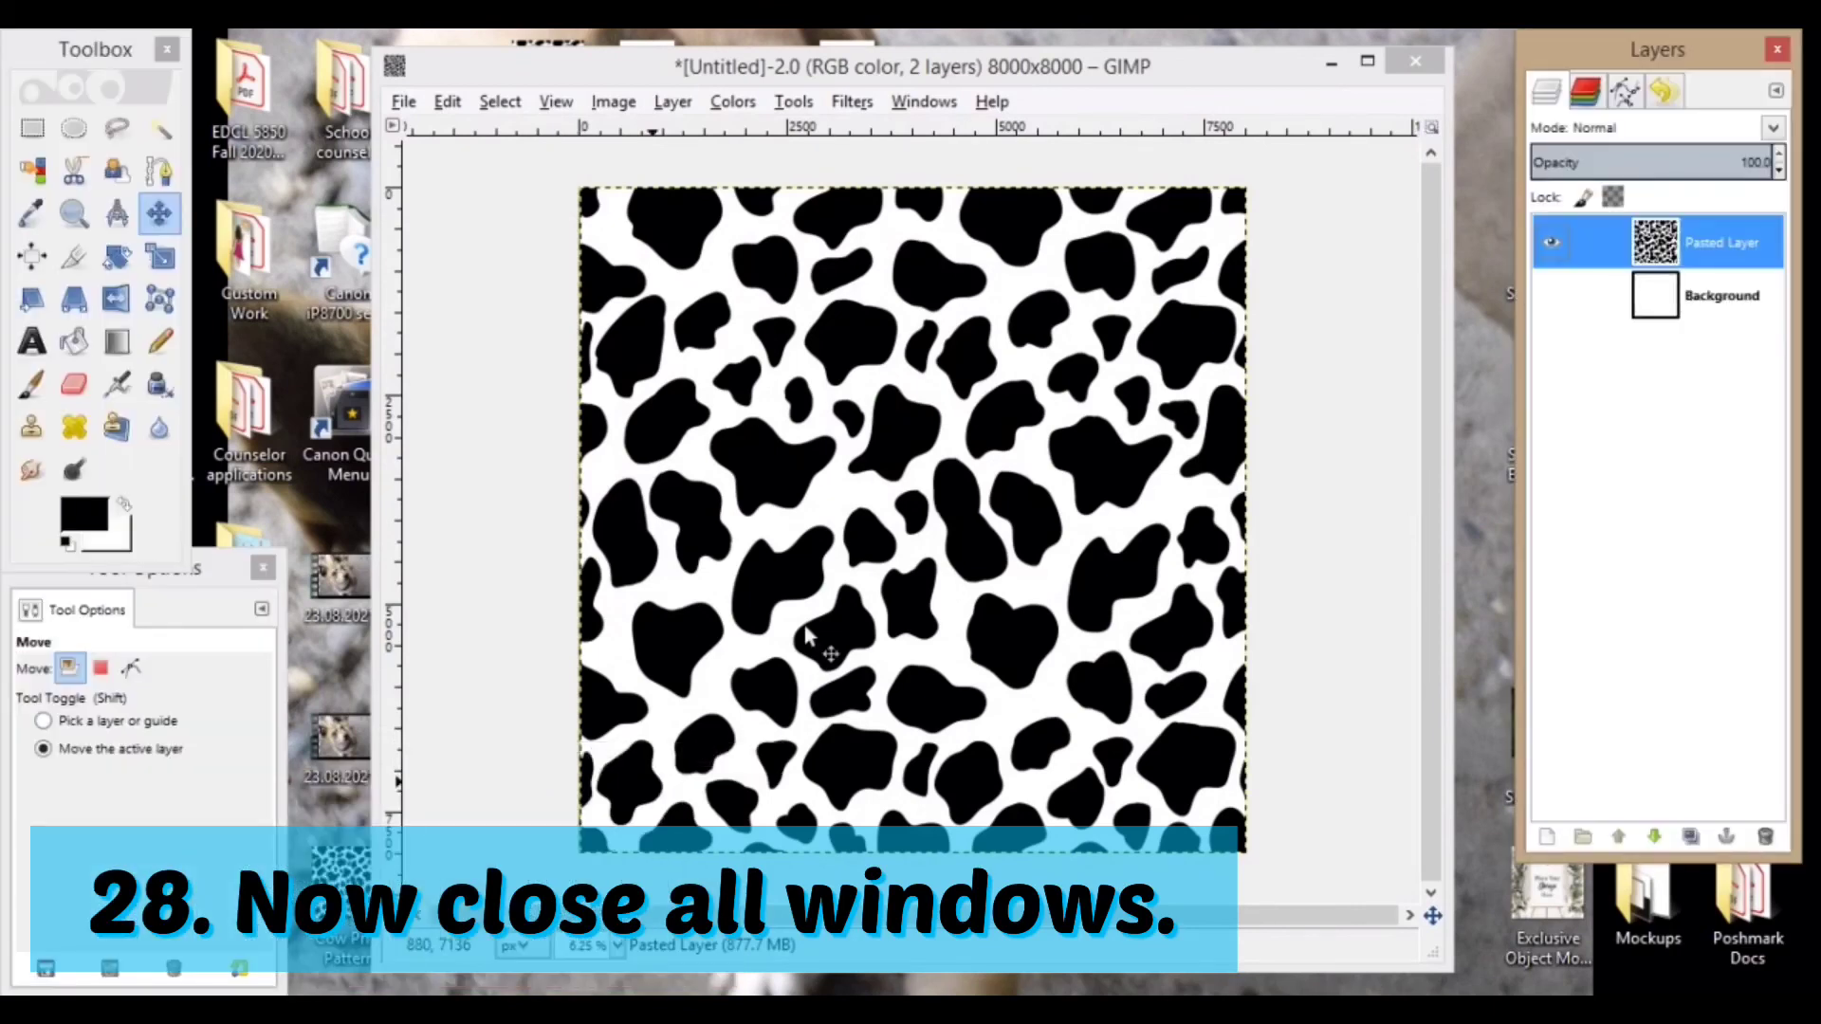
{"action": "left_click", "coordinate": [1415, 61]}
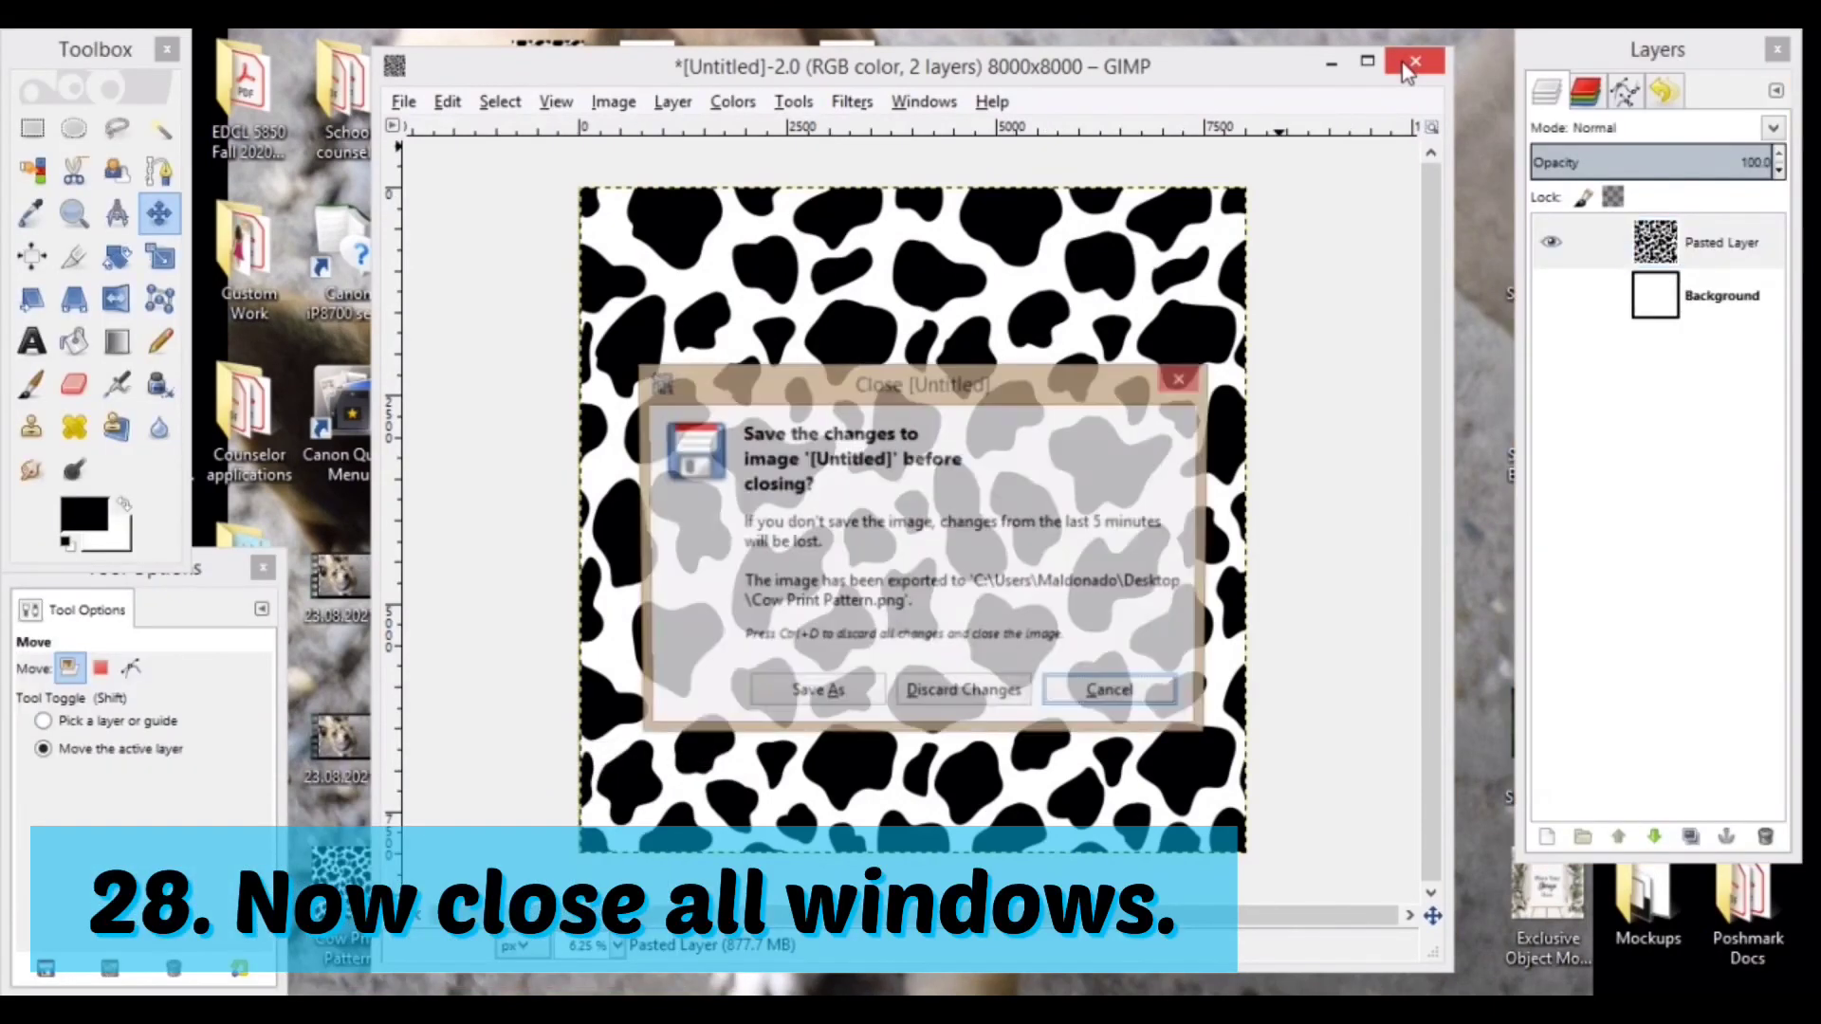
{"action": "left_click", "coordinate": [977, 692]}
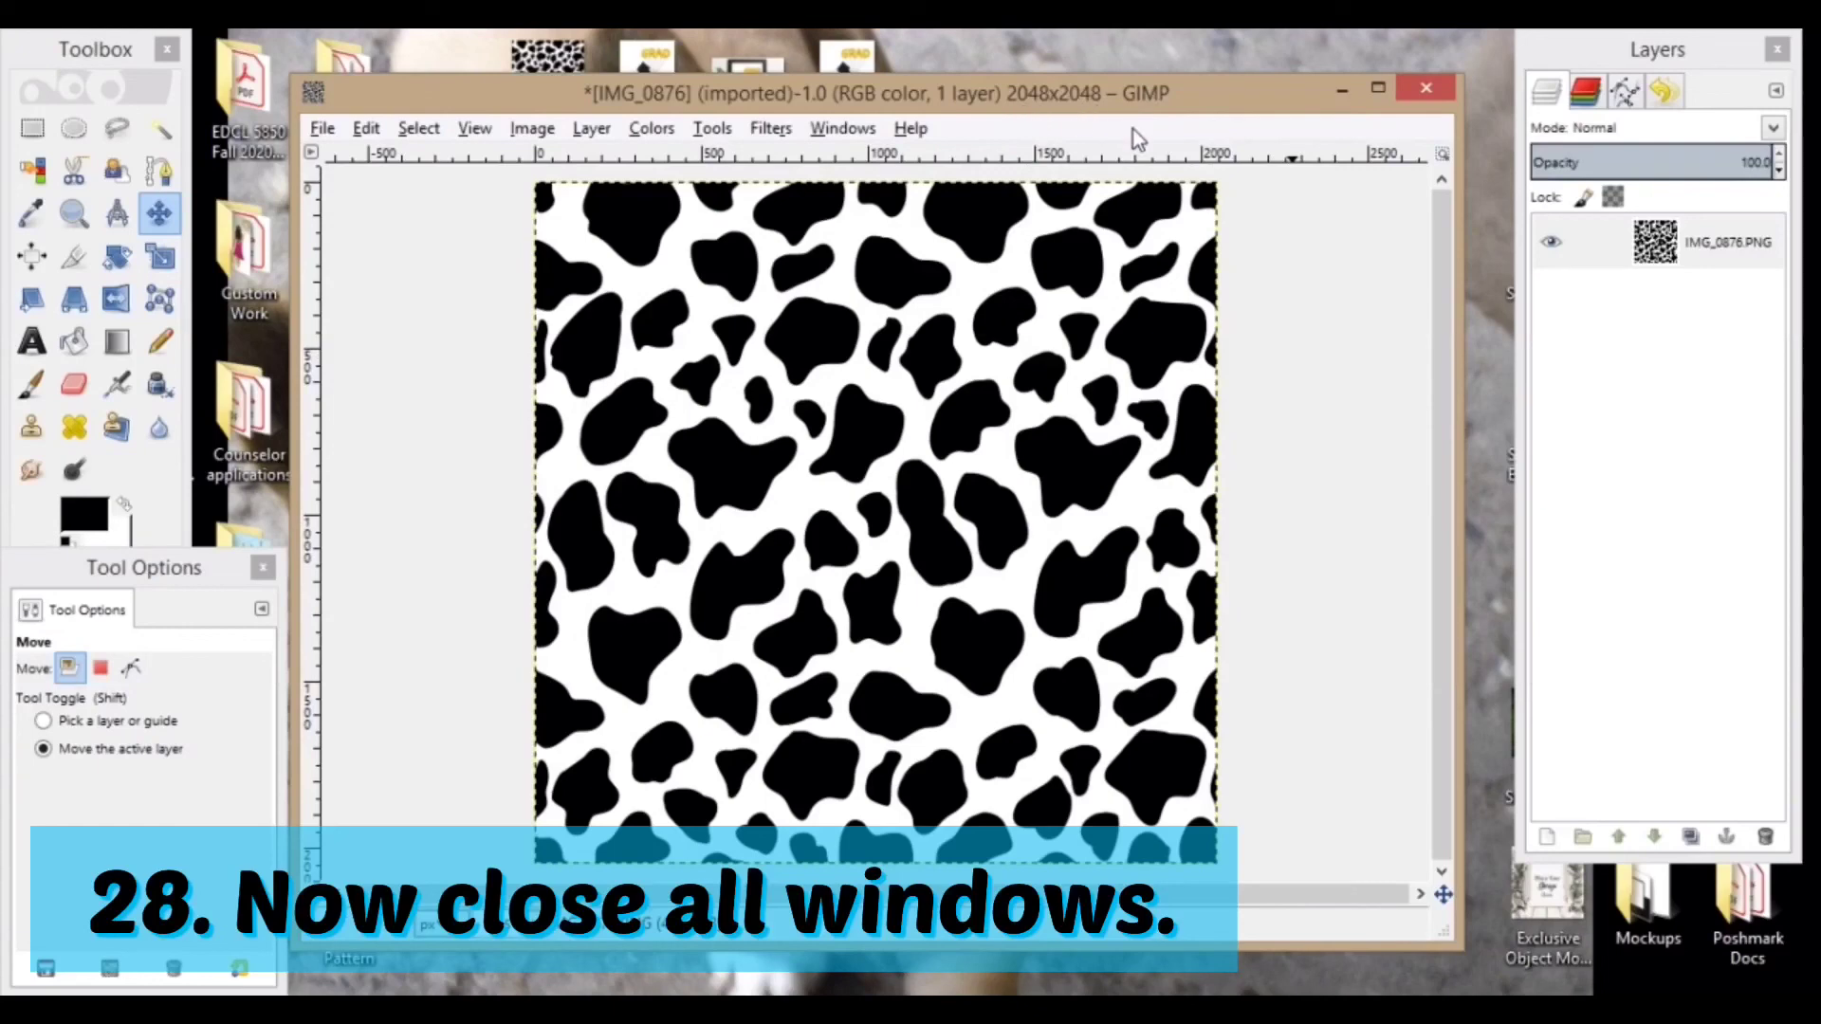
{"action": "left_click", "coordinate": [1432, 93]}
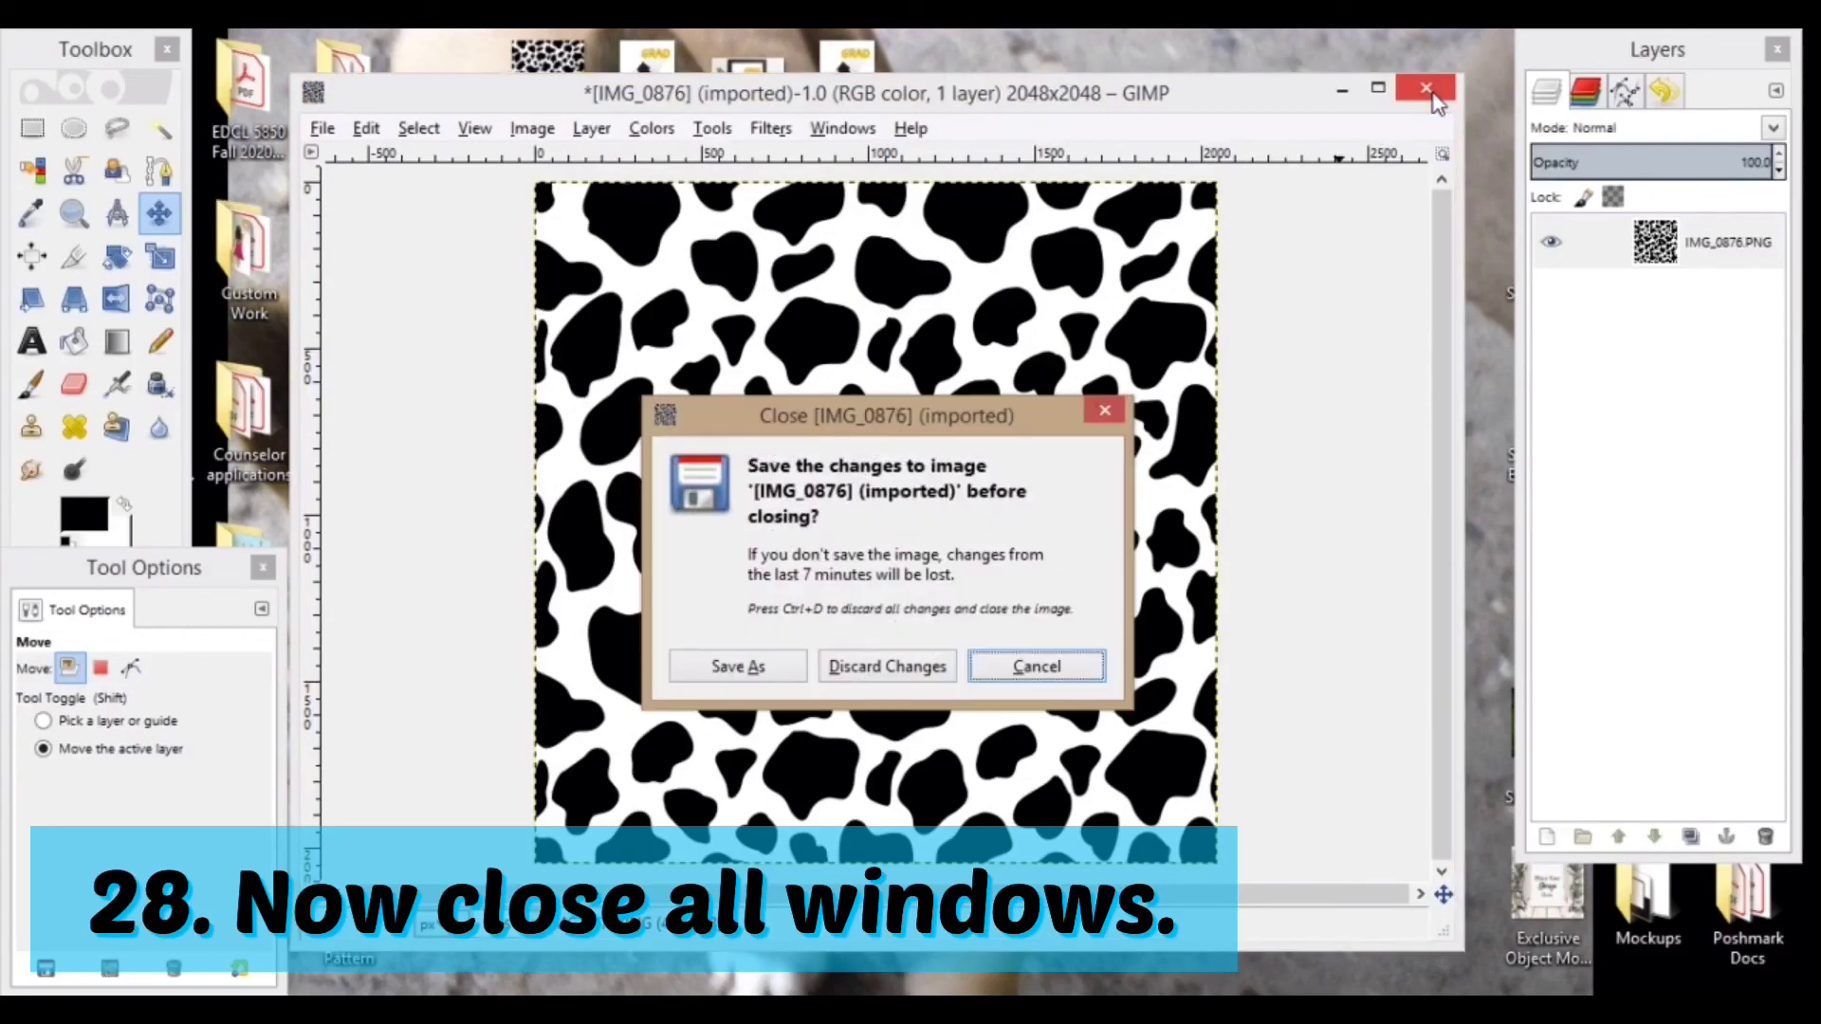
{"action": "left_click", "coordinate": [888, 667]}
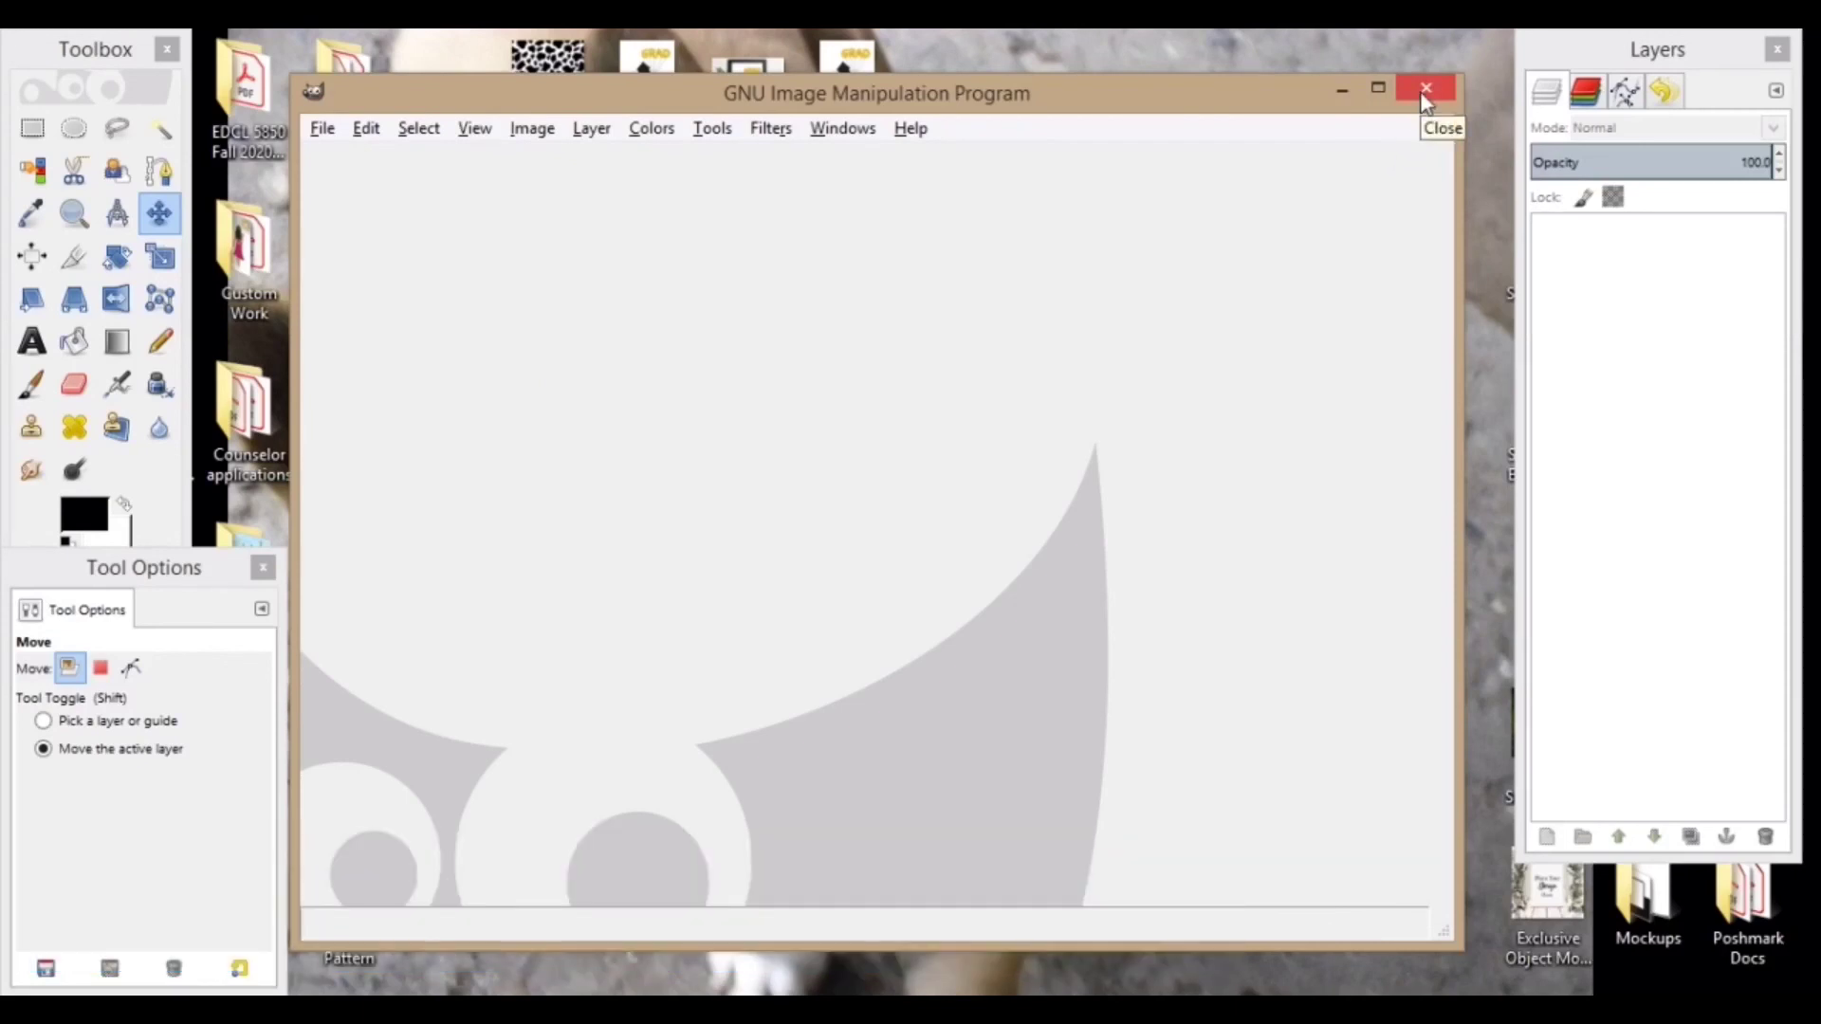
{"action": "left_click", "coordinate": [1425, 93]}
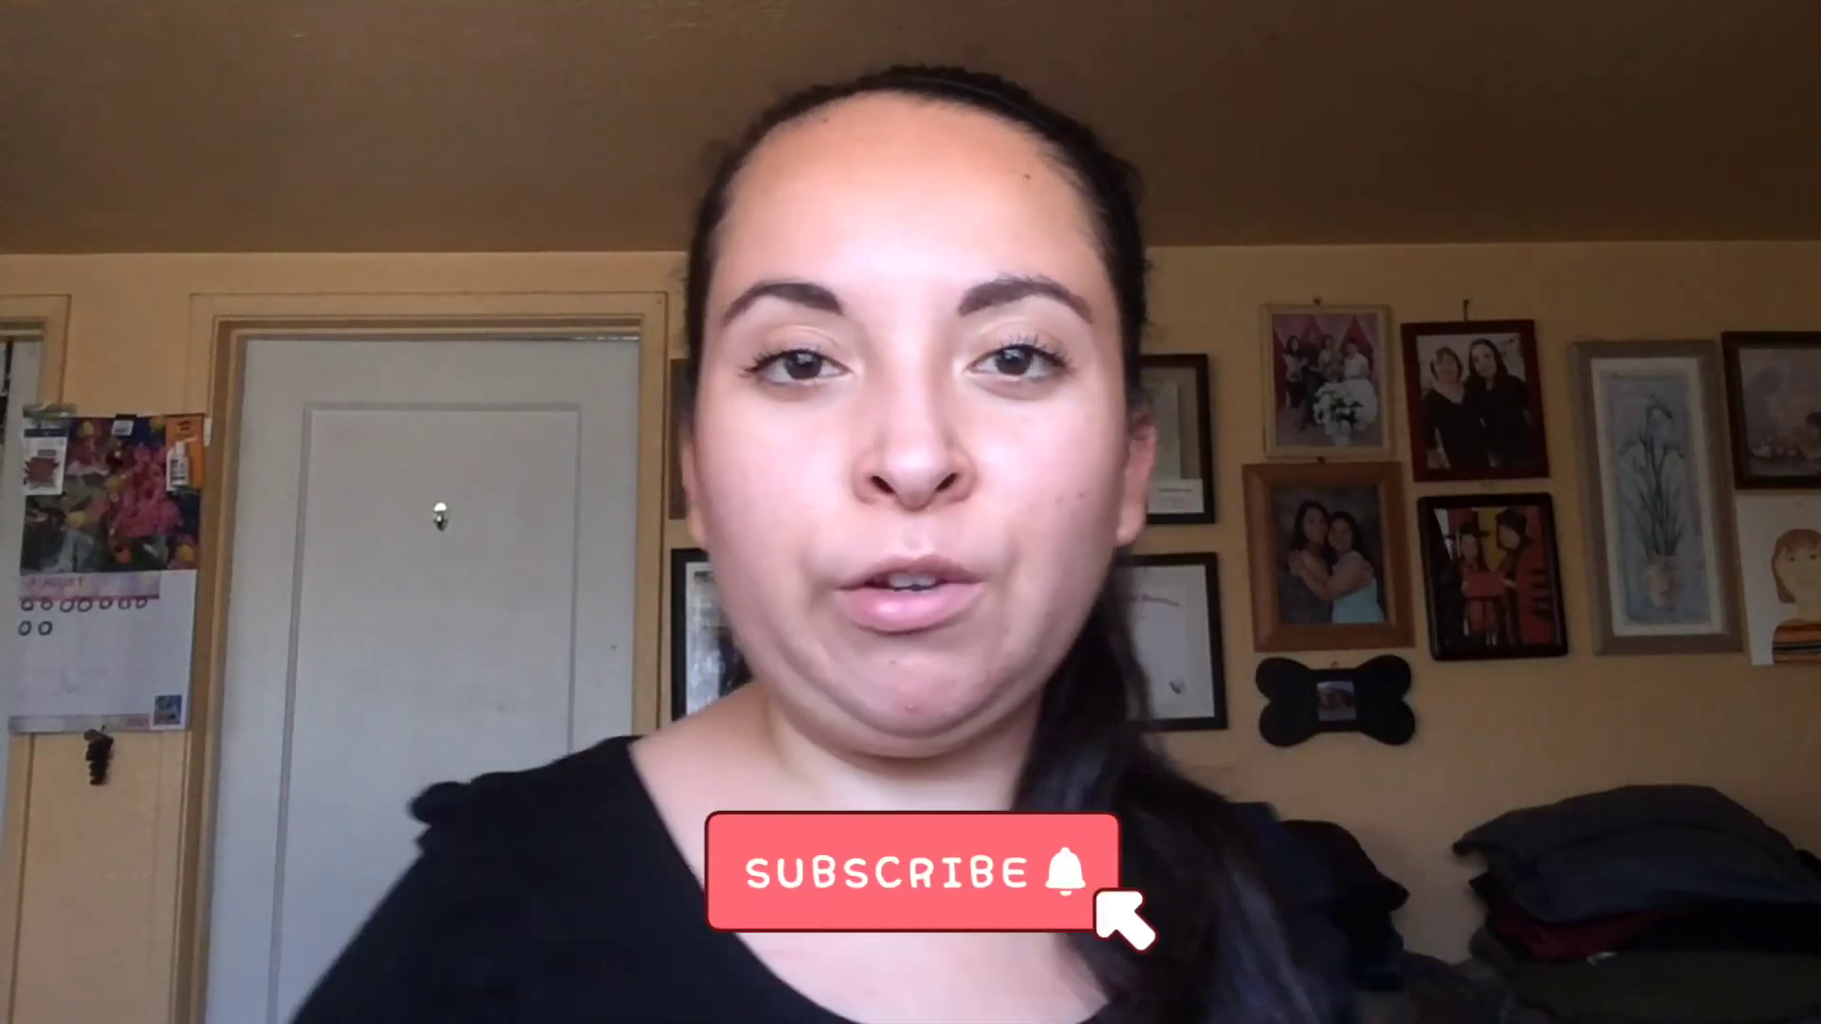